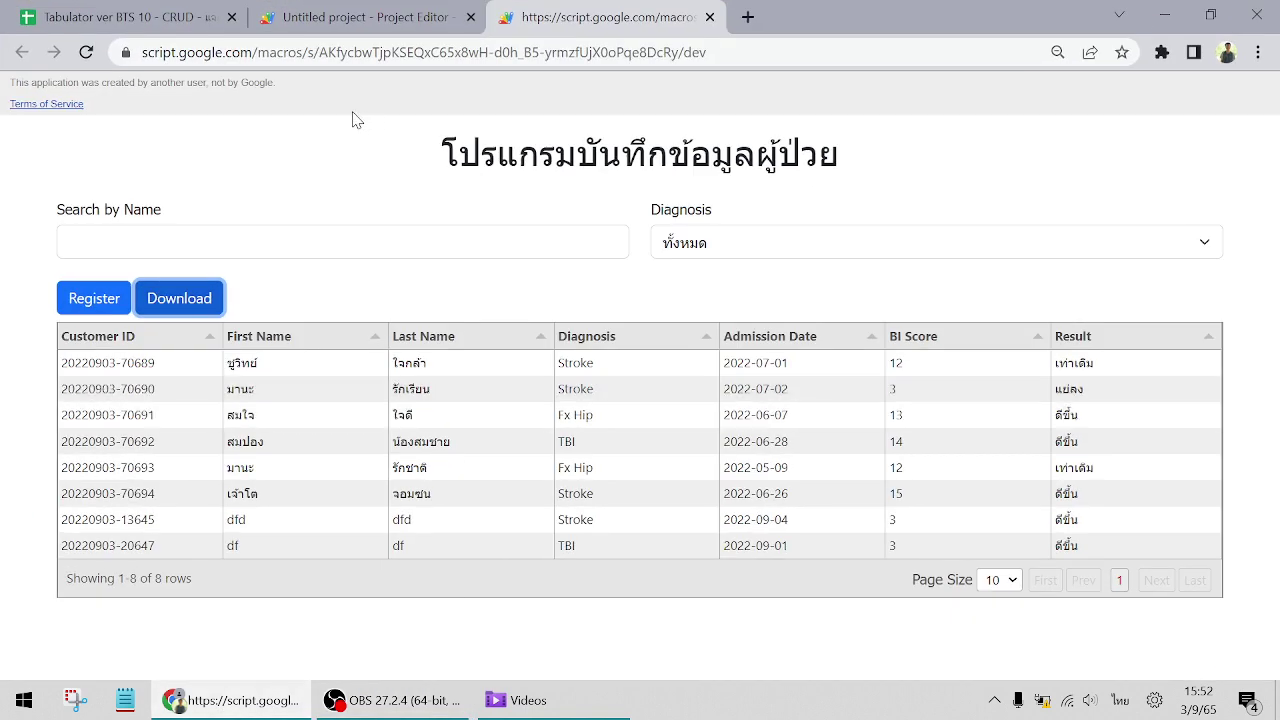
# Switch to the Google Sheets spreadsheet and examine the Customers sheet's column headers and the values under biRegist and biResult
pyautogui.click(130, 17)
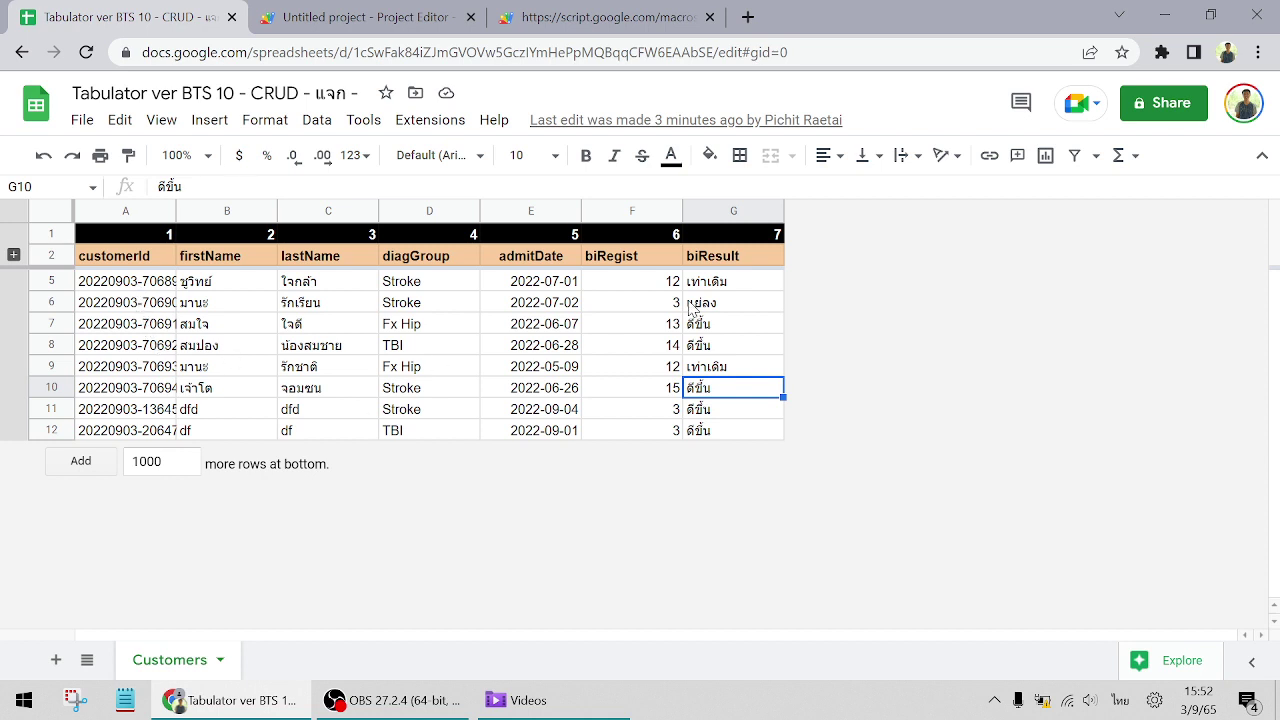
pyautogui.click(118, 258)
pyautogui.click(200, 258)
pyautogui.click(330, 258)
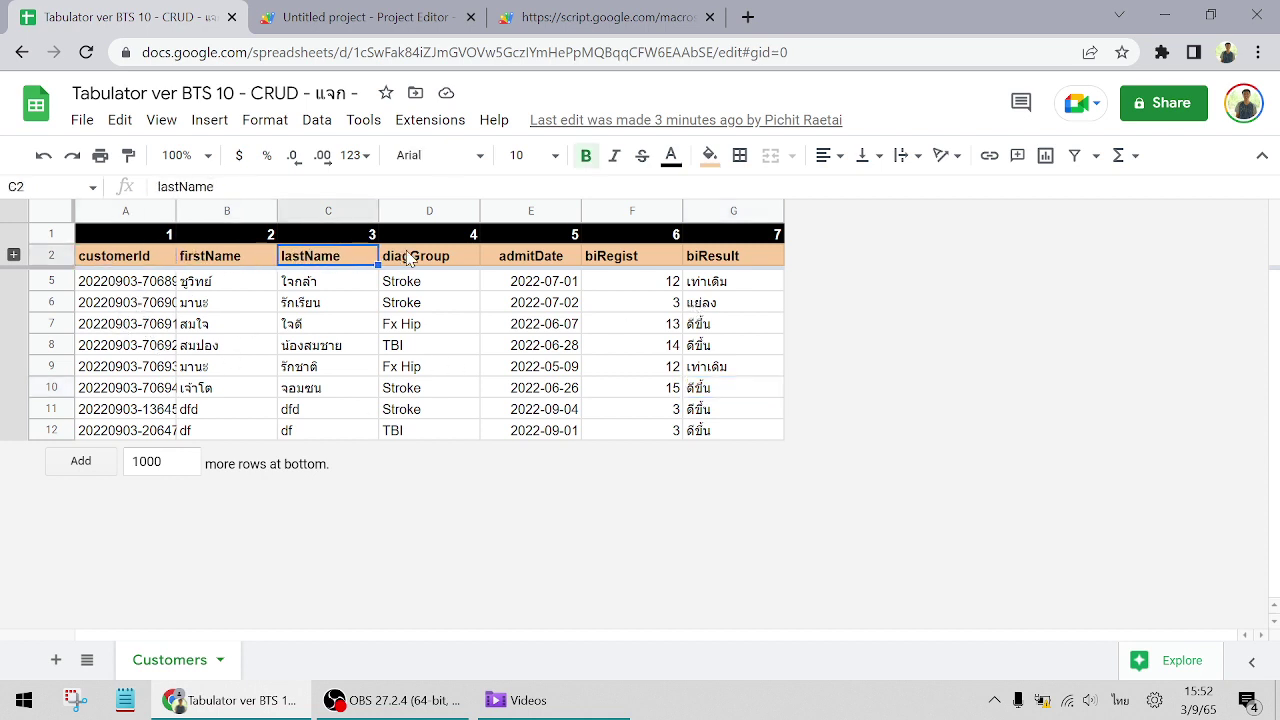
pyautogui.click(413, 258)
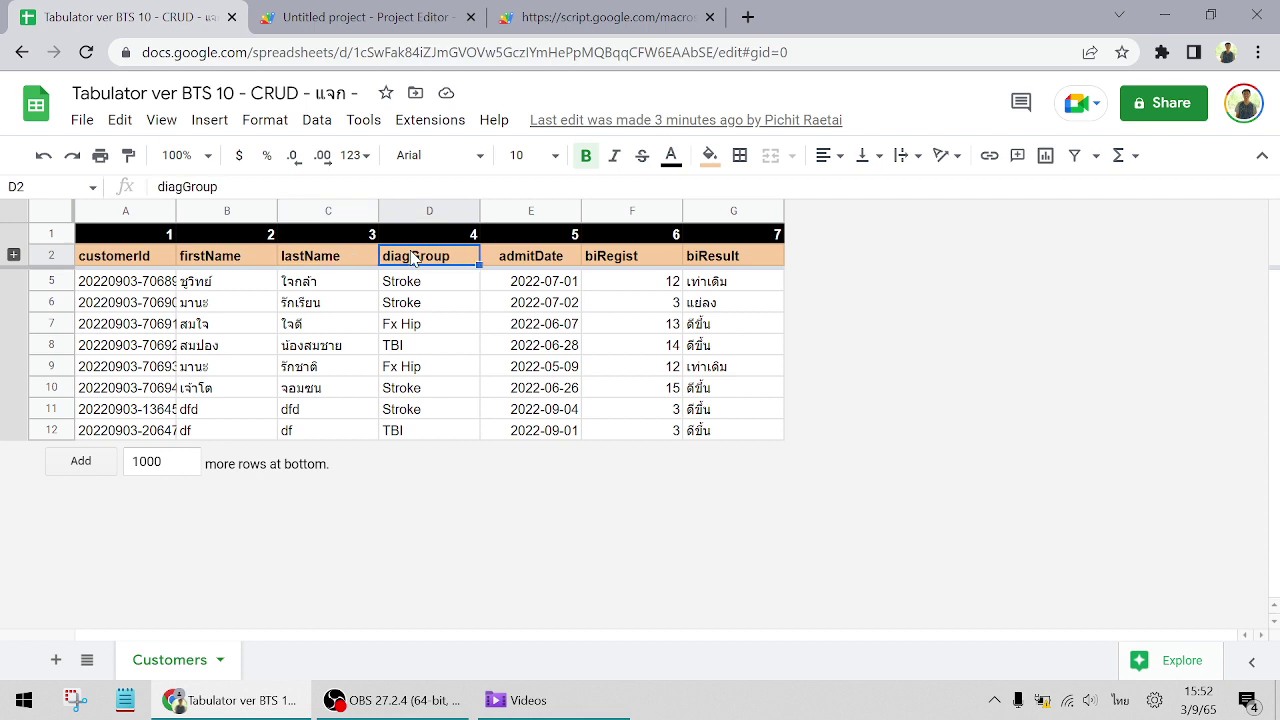
pyautogui.click(547, 262)
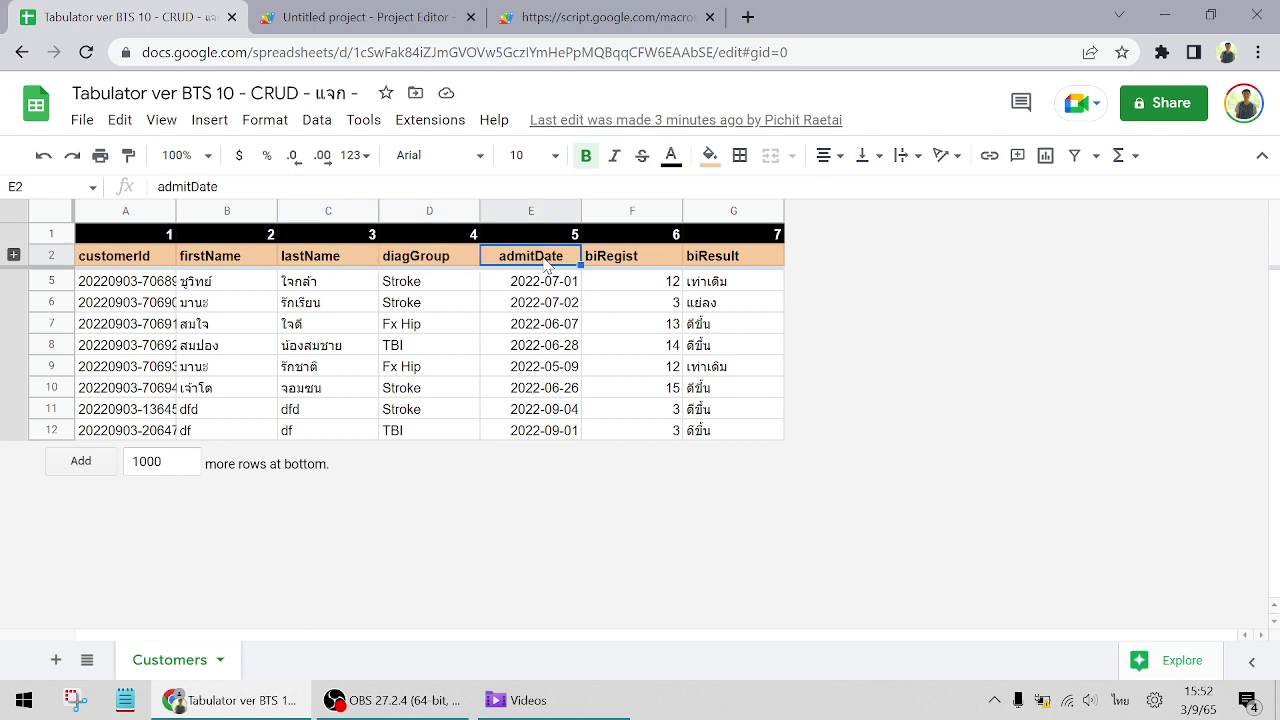
pyautogui.click(615, 263)
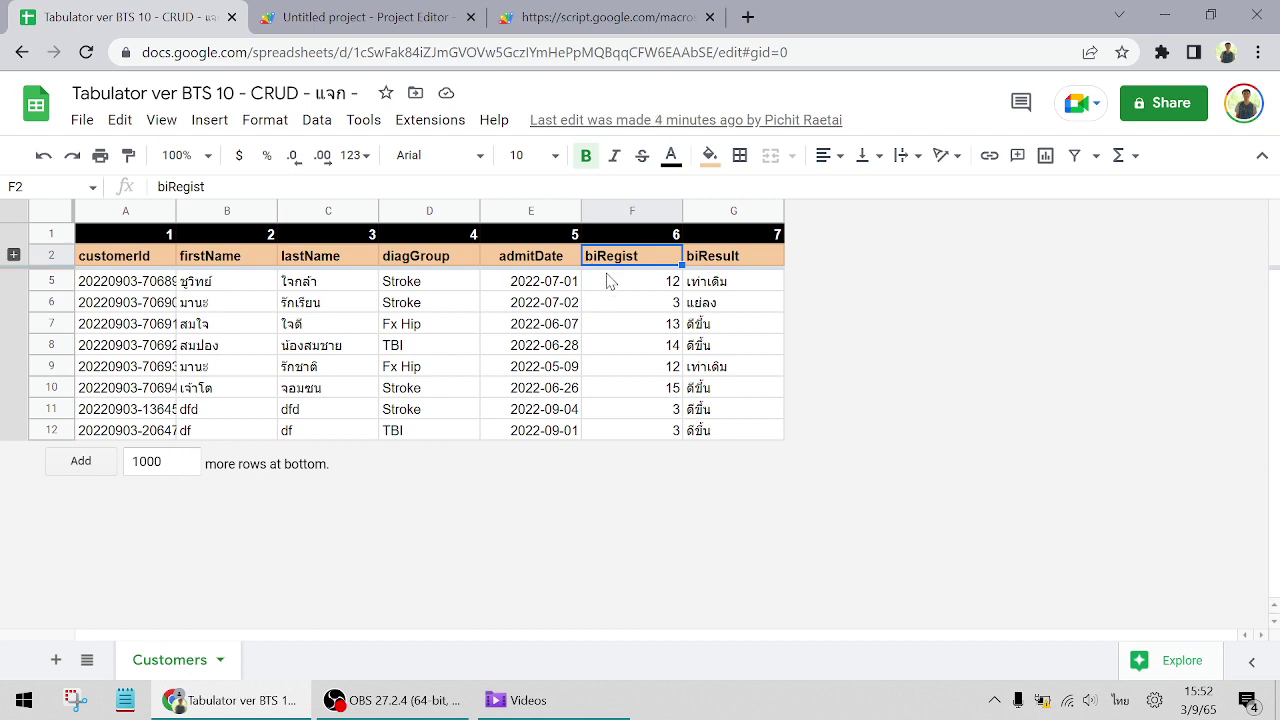
pyautogui.moveTo(610, 282); pyautogui.dragTo(625, 430)
pyautogui.moveTo(735, 283); pyautogui.dragTo(740, 436)
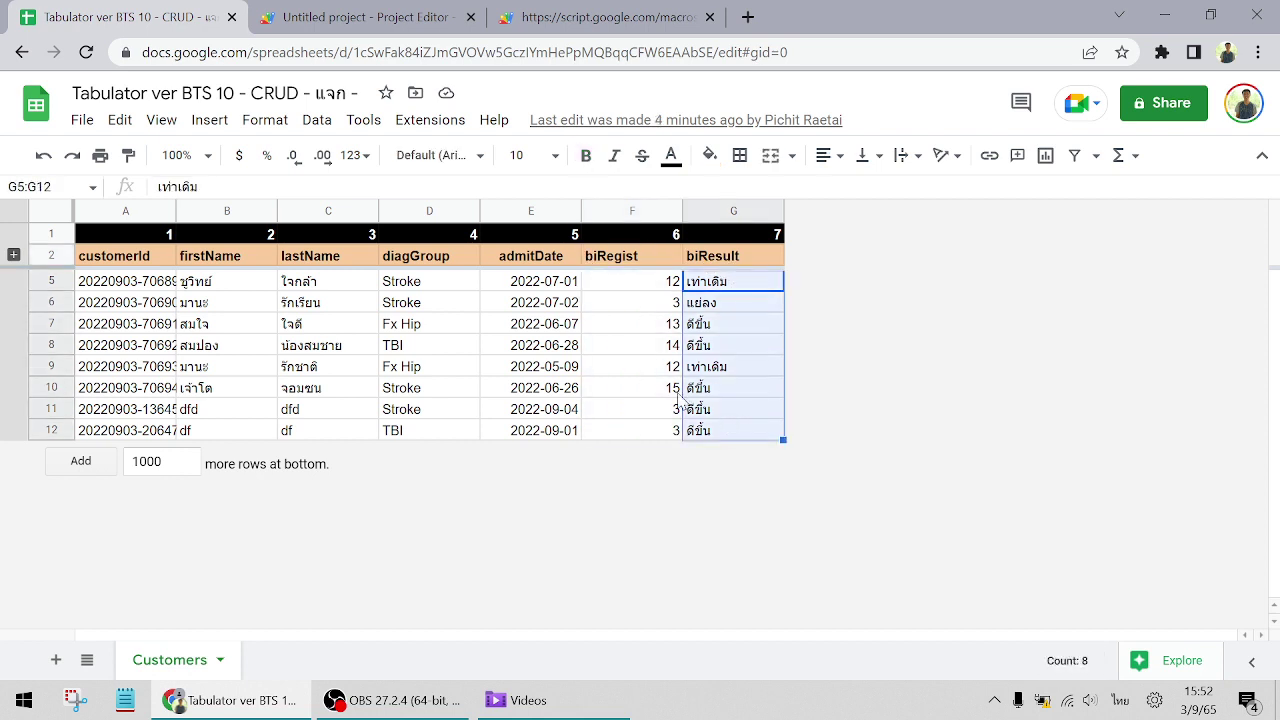
# Return to the patient record web app and filter the table by the opening letters of a patient's first name
pyautogui.click(545, 18)
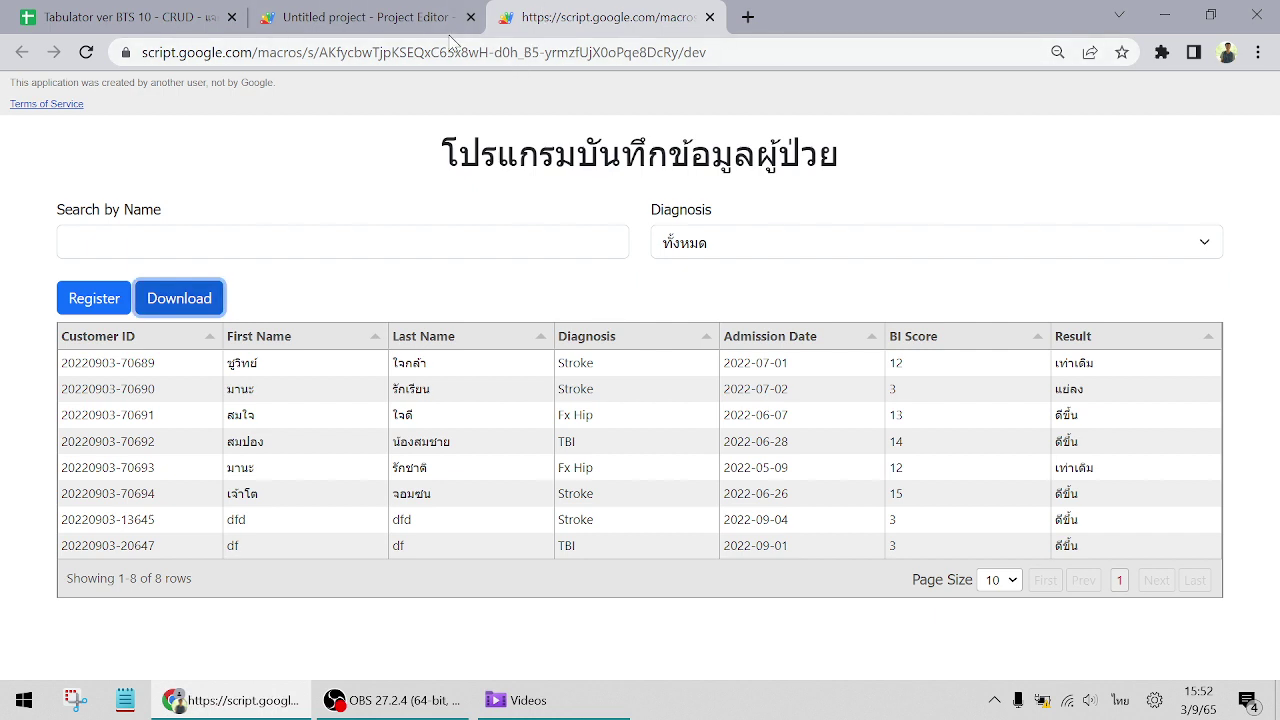
pyautogui.click(184, 241)
pyautogui.write('ท')
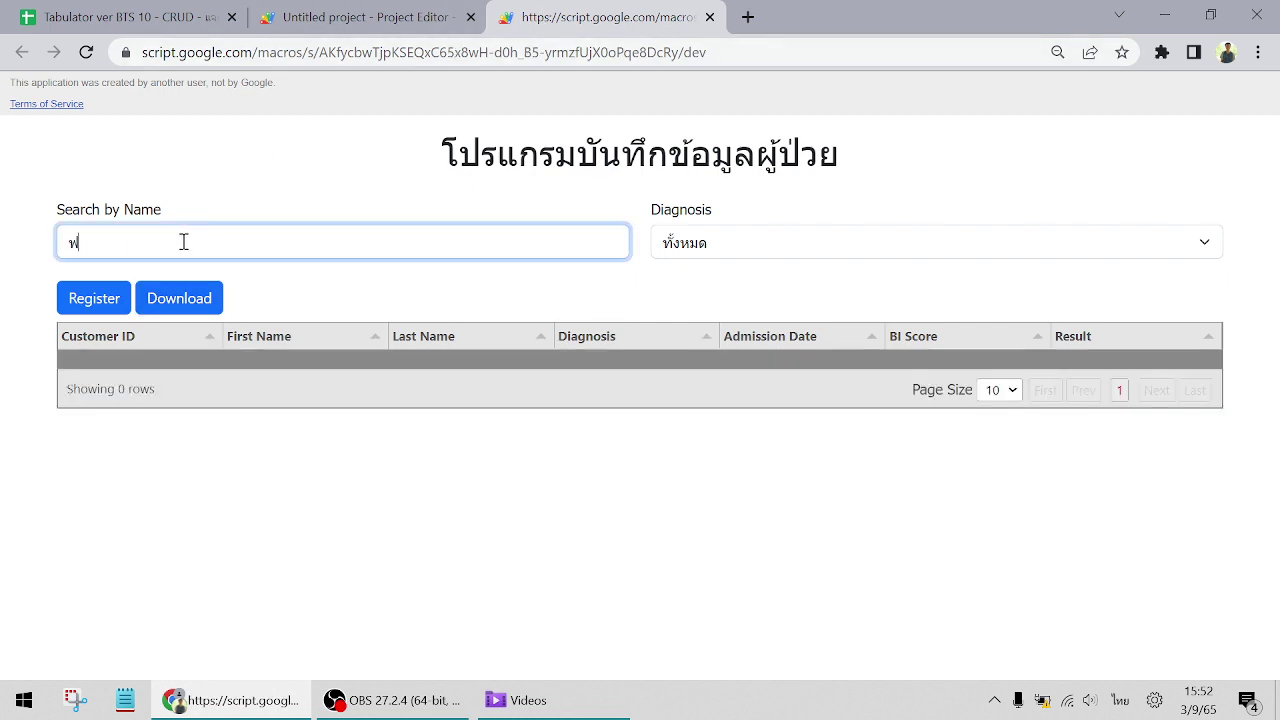
pyautogui.press('BackSpace')
pyautogui.press('`')
pyautogui.write('nam')
pyautogui.hotkey('ctrl', 'a')
pyautogui.write('ท')
pyautogui.press('BackSpace')
pyautogui.write(',ko')
pyautogui.press('BackSpace')
pyautogui.press('BackSpace')
pyautogui.press('BackSpace')
pyautogui.press('`')
pyautogui.write('มา')
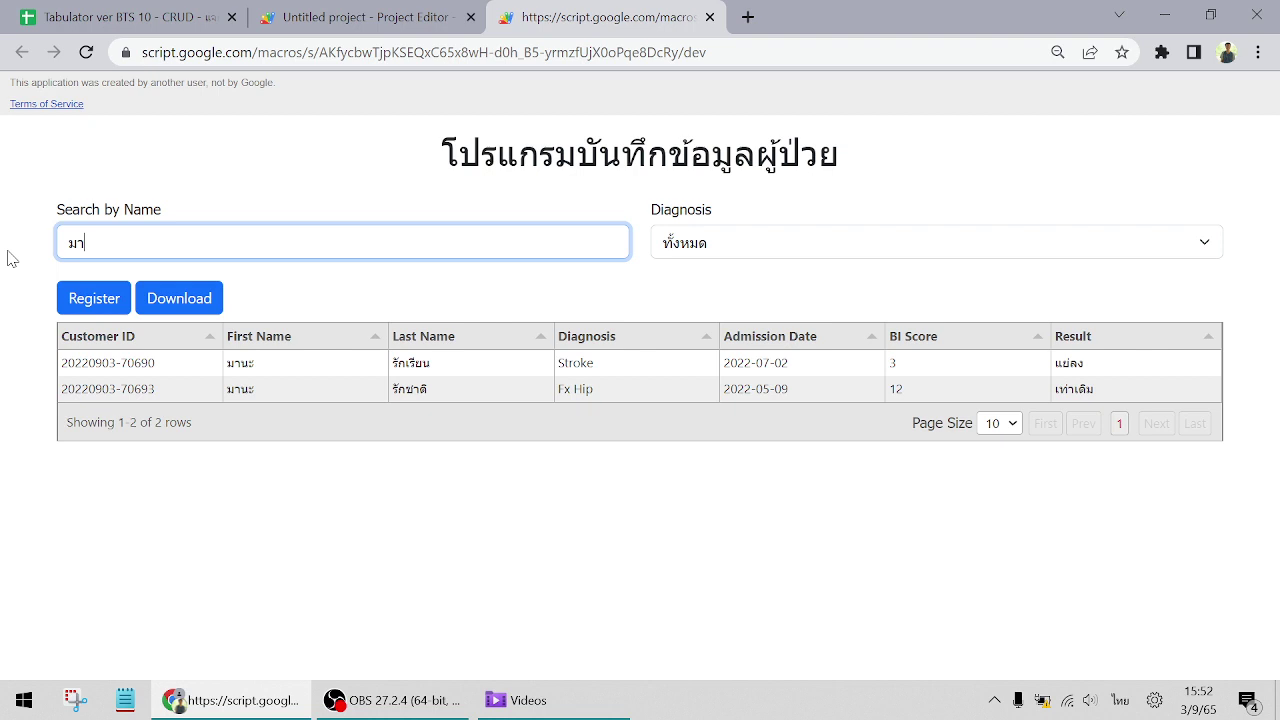
# Open the second filtered patient's record and examine its name, diagnosis group, admission date, BI score and condition fields
pyautogui.click(431, 392)
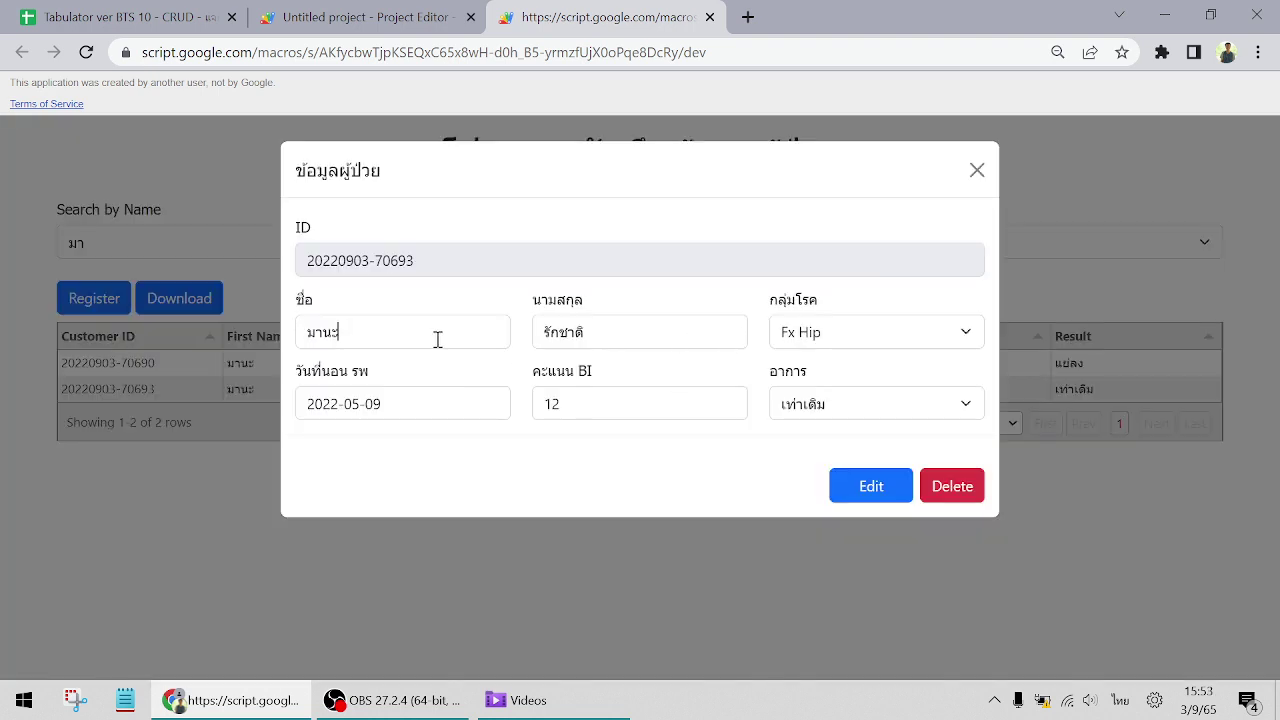
pyautogui.click(575, 343)
pyautogui.click(805, 340)
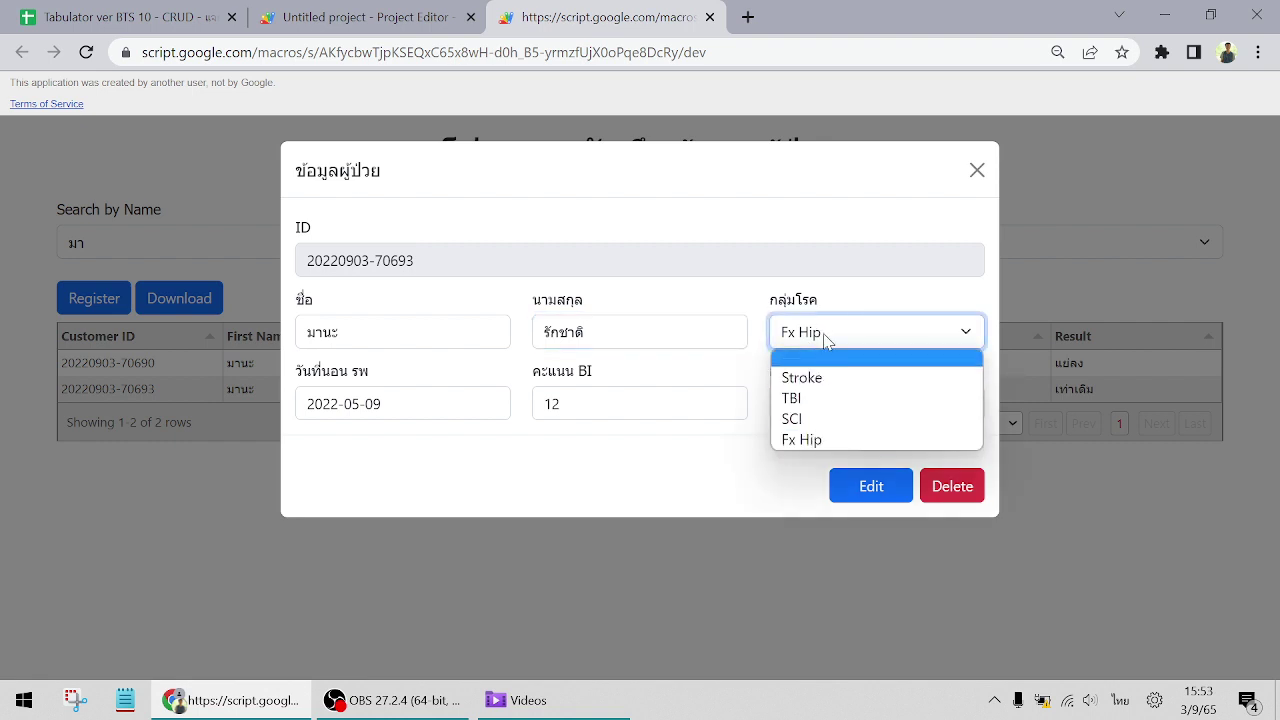
pyautogui.click(795, 343)
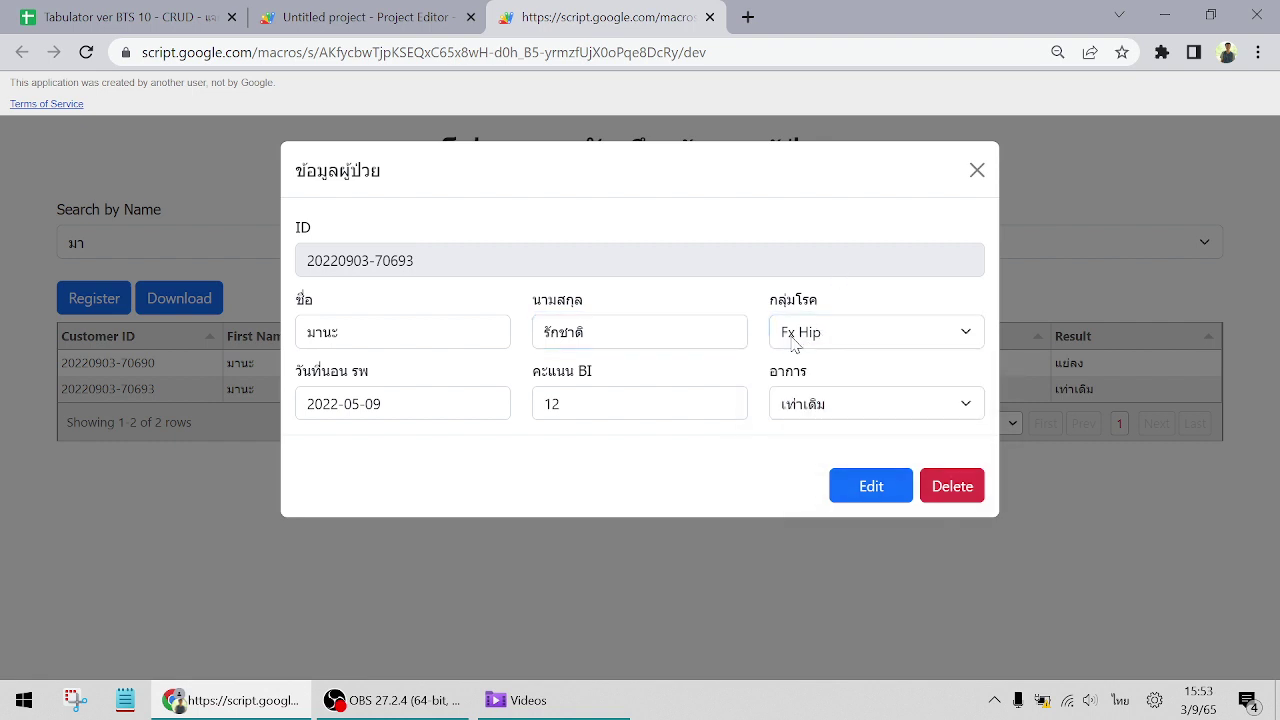
pyautogui.click(420, 409)
pyautogui.doubleClick(423, 399)
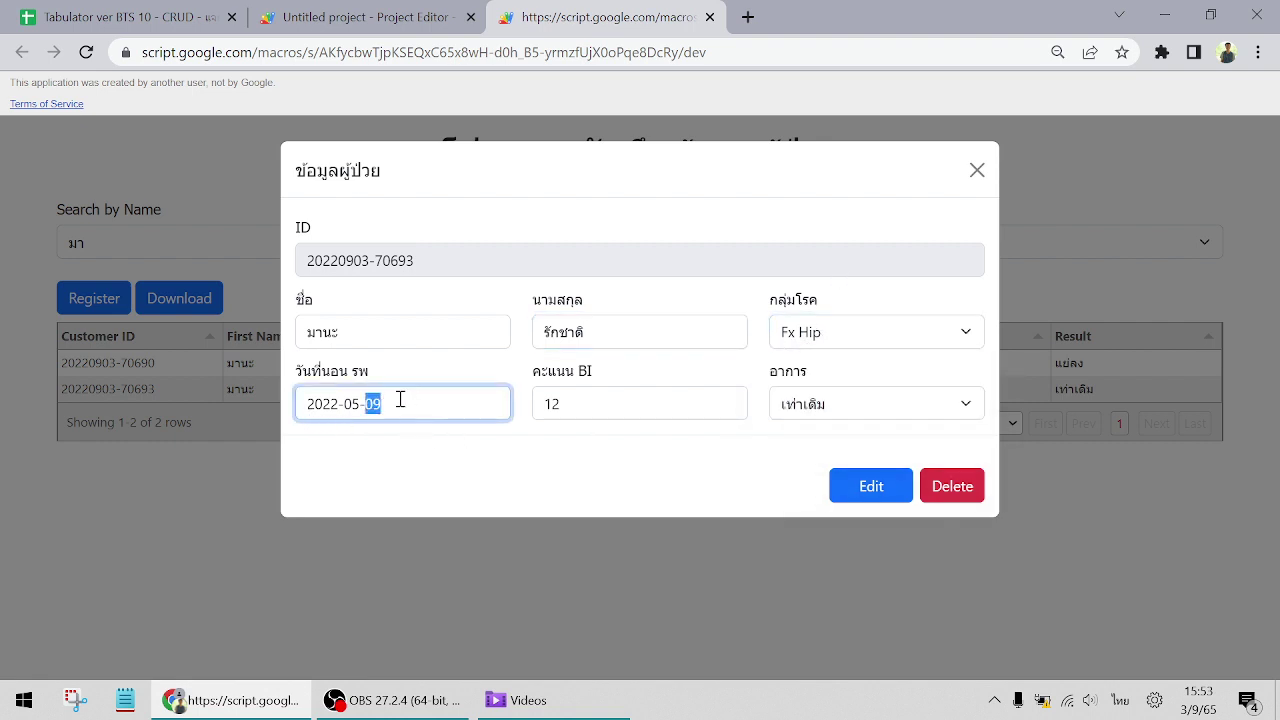
pyautogui.click(587, 405)
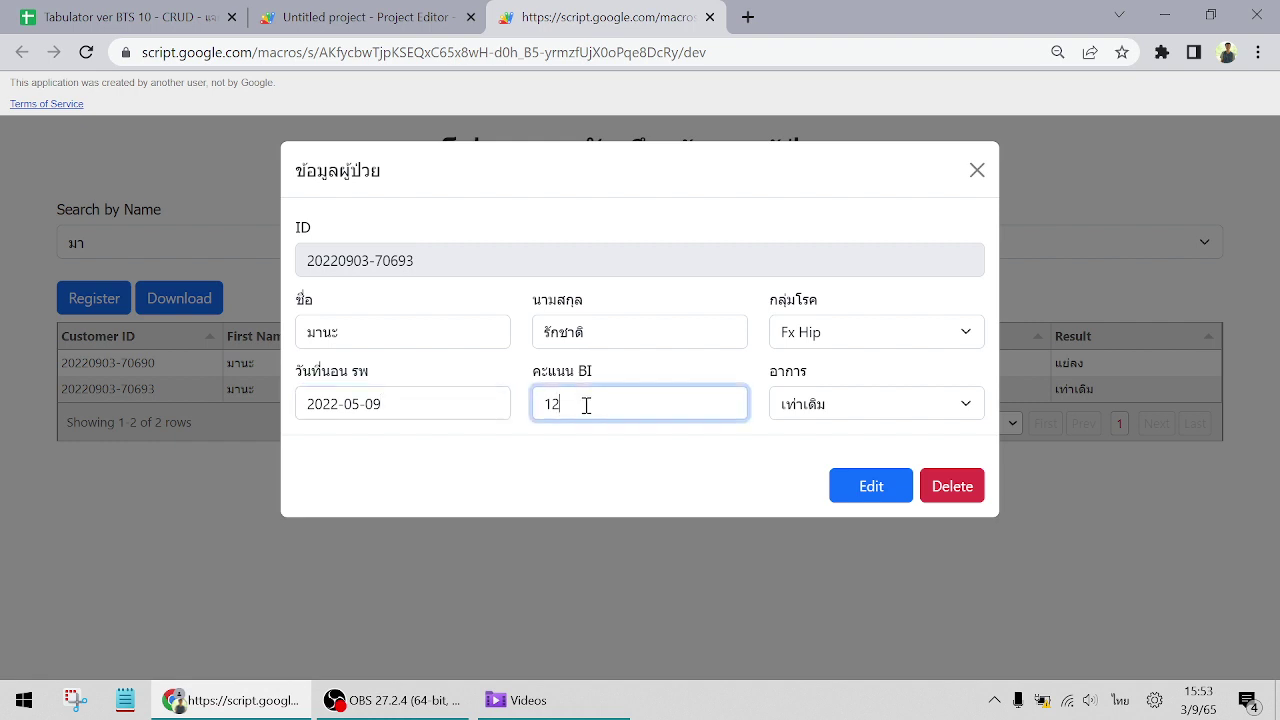
pyautogui.click(822, 410)
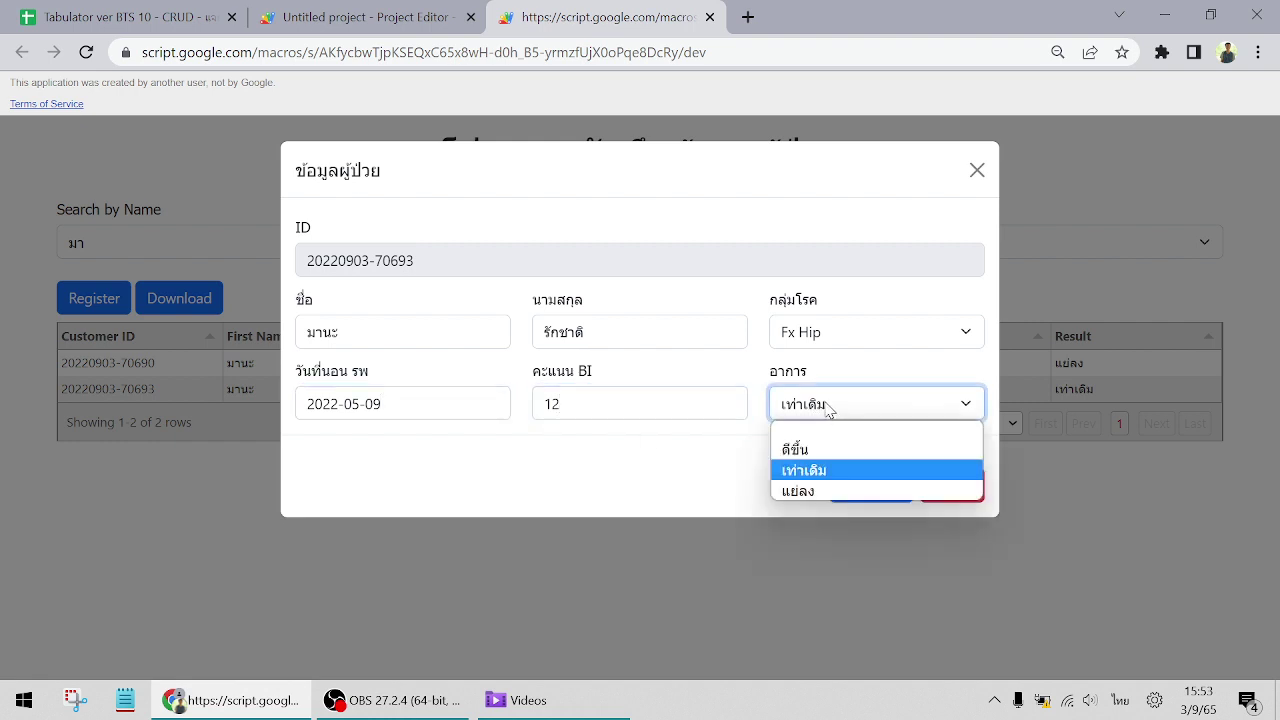
pyautogui.click(774, 247)
# Change the open patient's diagnosis group to Stroke and save the edit
pyautogui.click(840, 345)
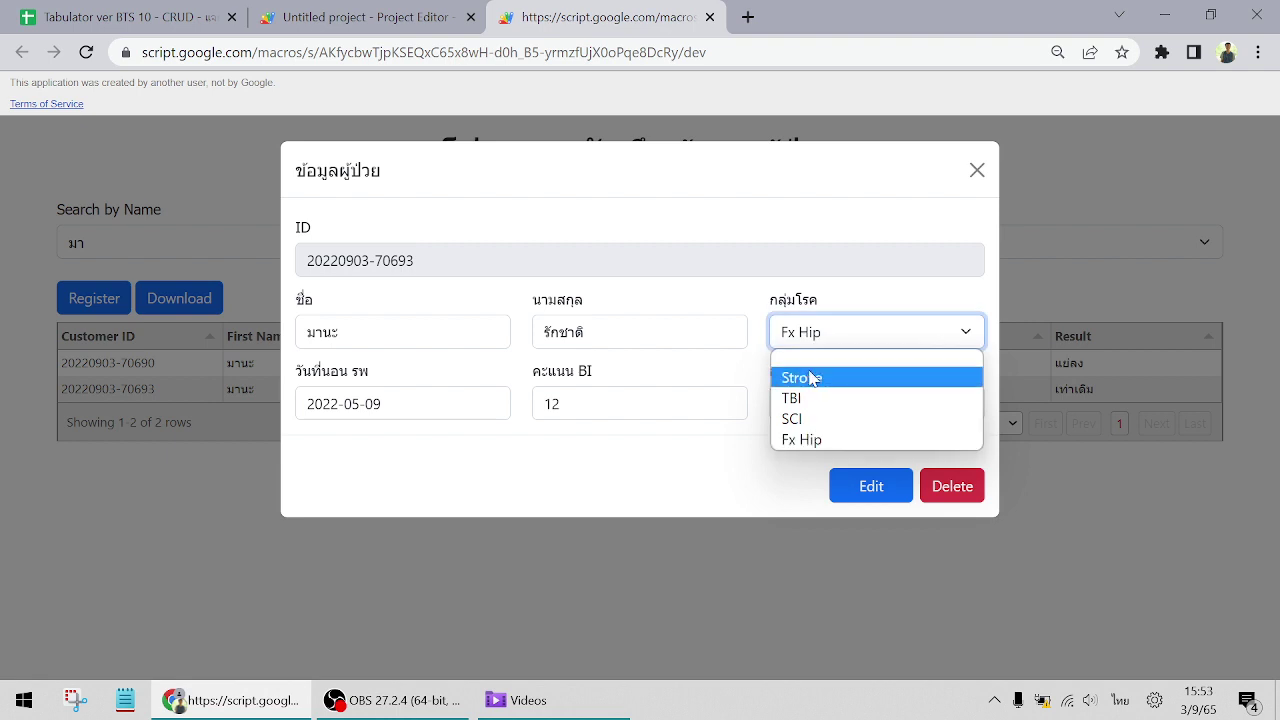
pyautogui.click(810, 375)
pyautogui.click(870, 490)
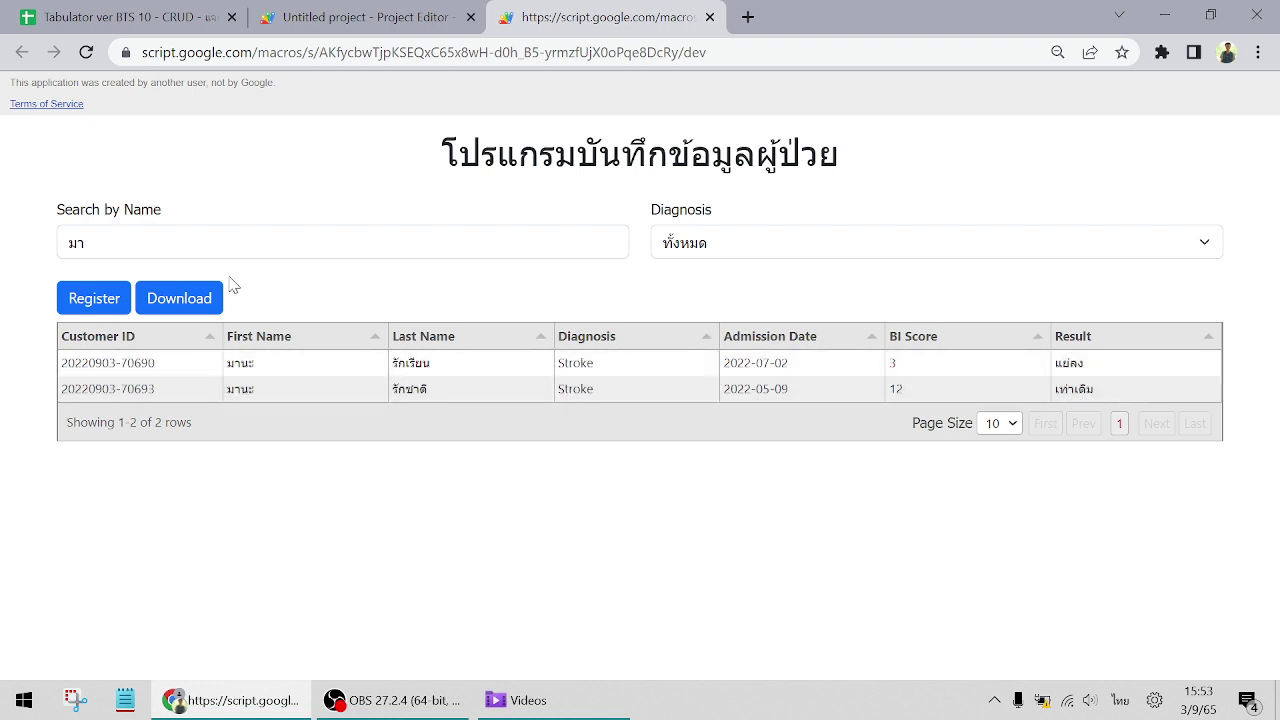
# Clear the name filter and delete the Stroke patient record with admission date 2022-09-04
pyautogui.moveTo(222, 245); pyautogui.dragTo(3, 255)
pyautogui.press('BackSpace')
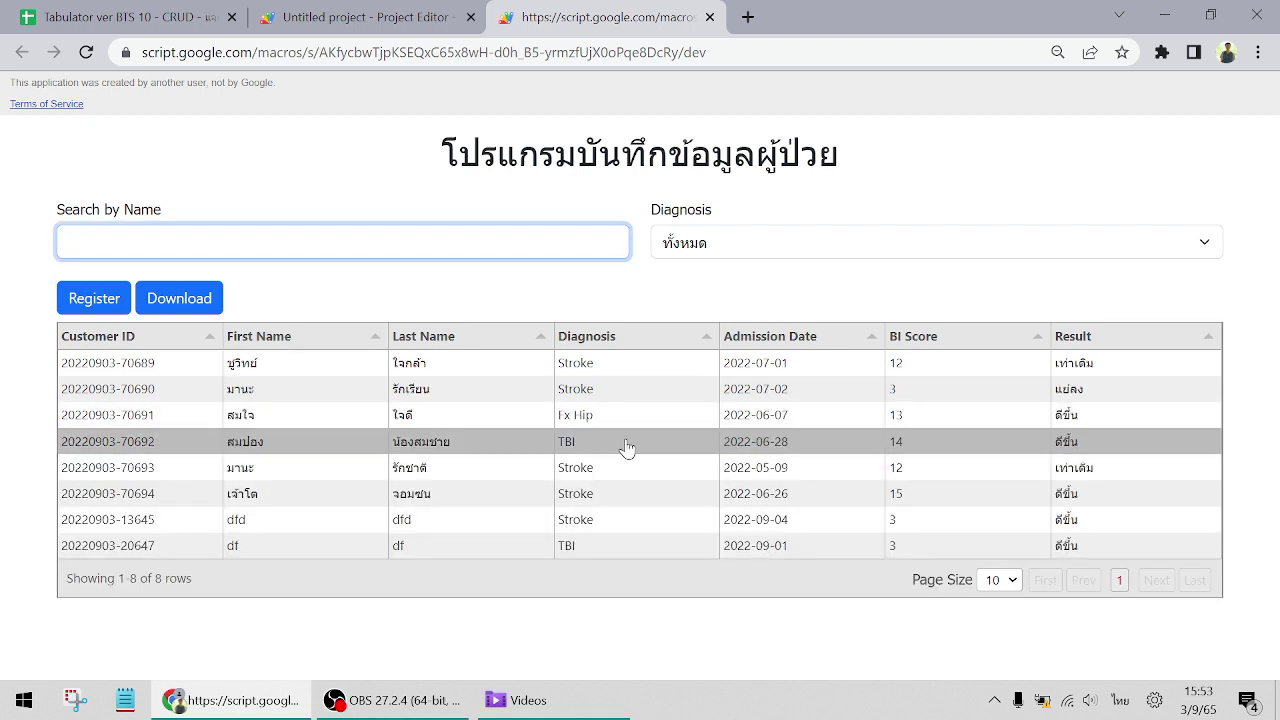
pyautogui.click(240, 521)
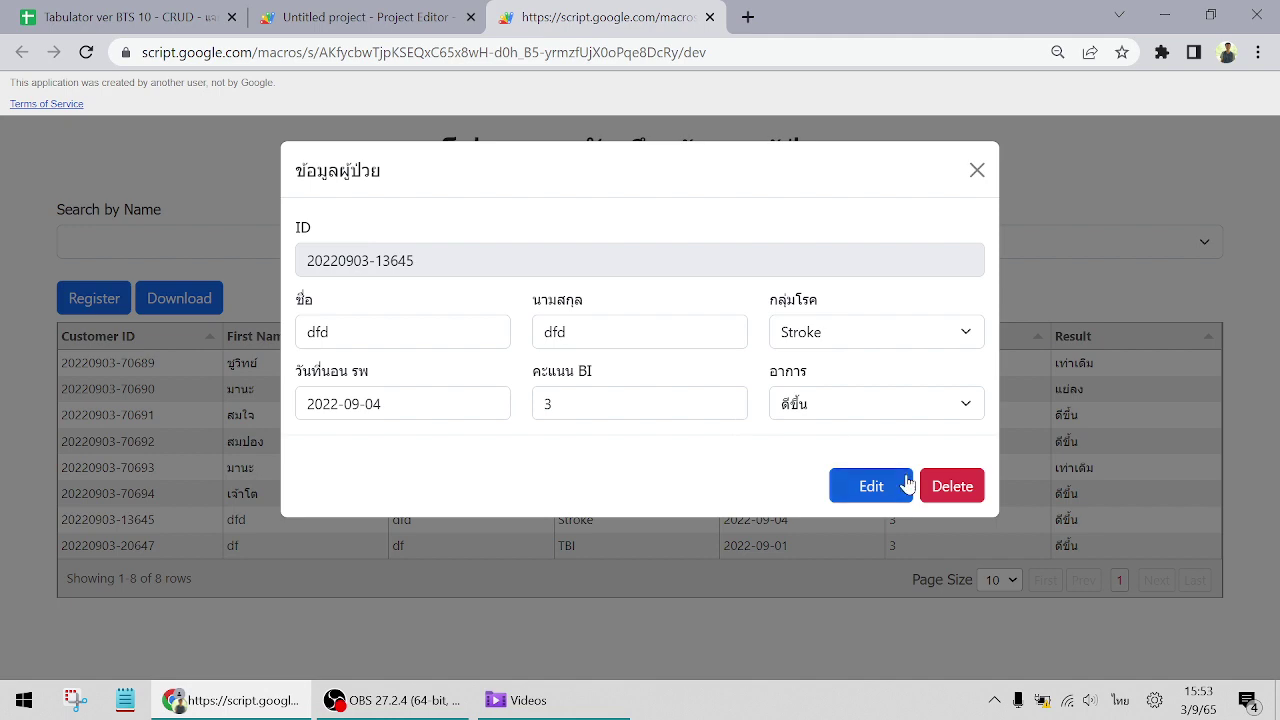
pyautogui.click(947, 487)
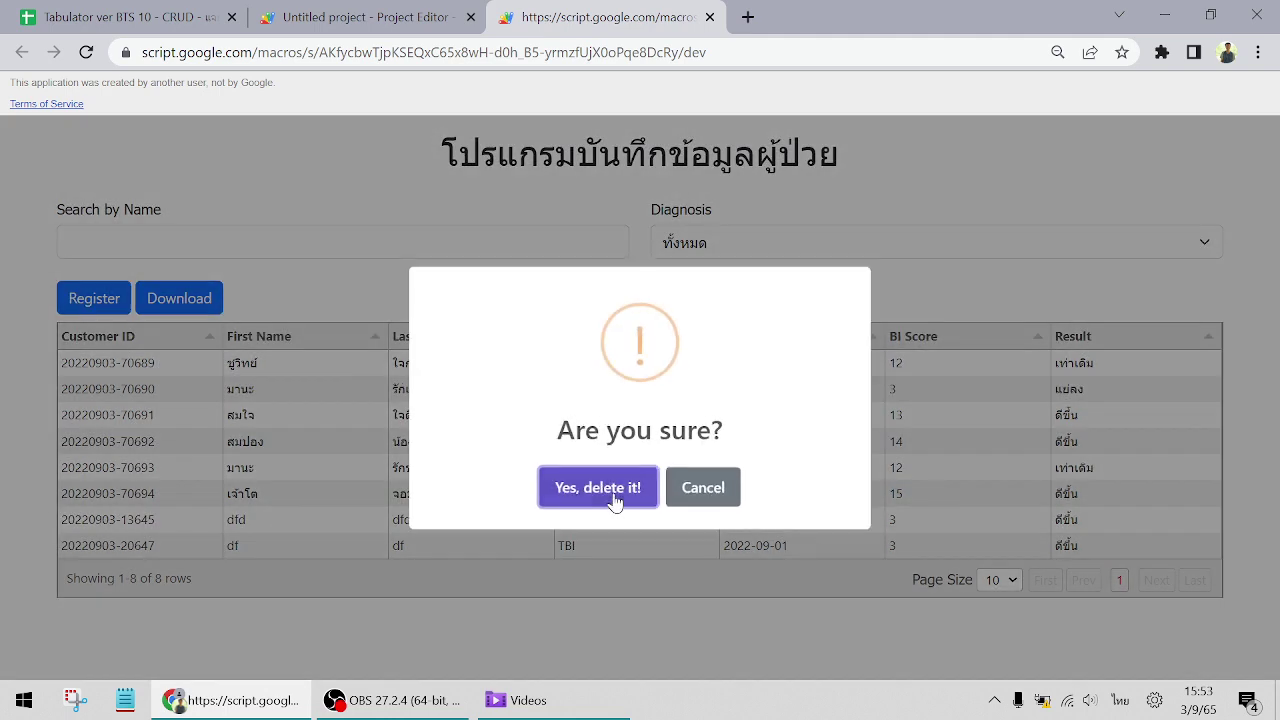
pyautogui.click(614, 488)
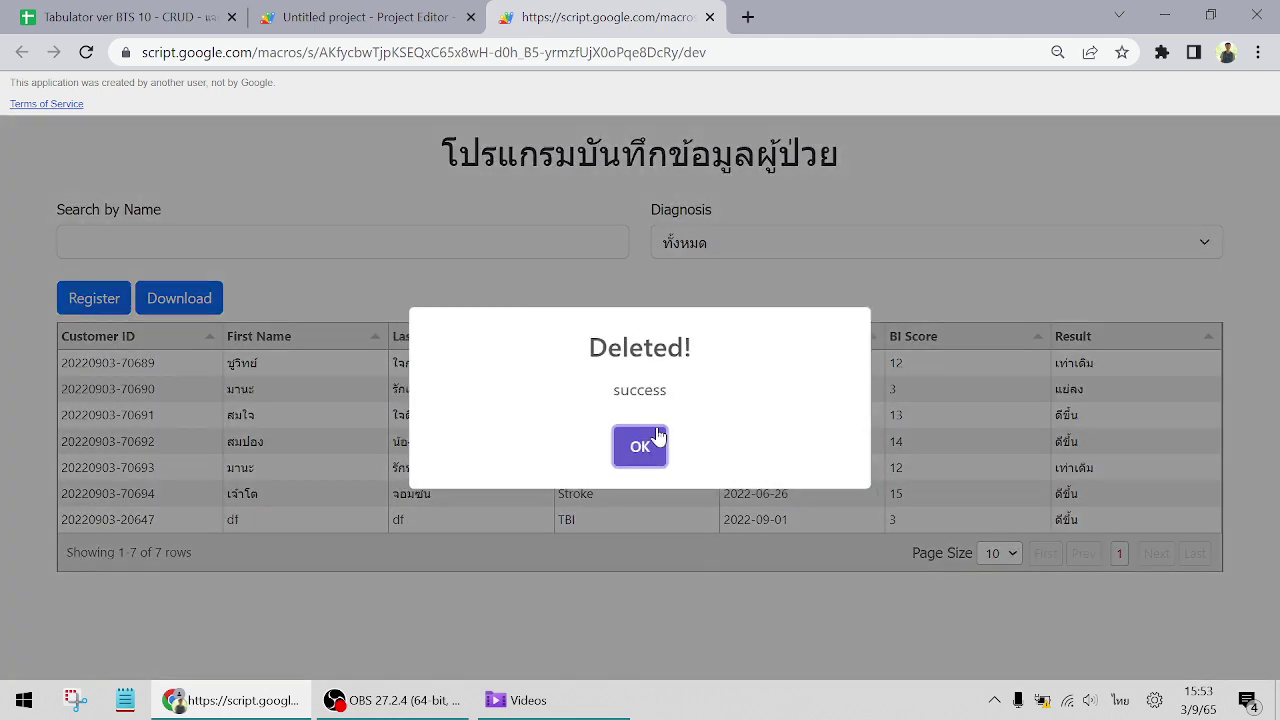
pyautogui.click(662, 441)
# Check the last row of the spreadsheet's Customers sheet, and delete that TBI record admitted 2022-09-01 in the patient web app
pyautogui.click(27, 10)
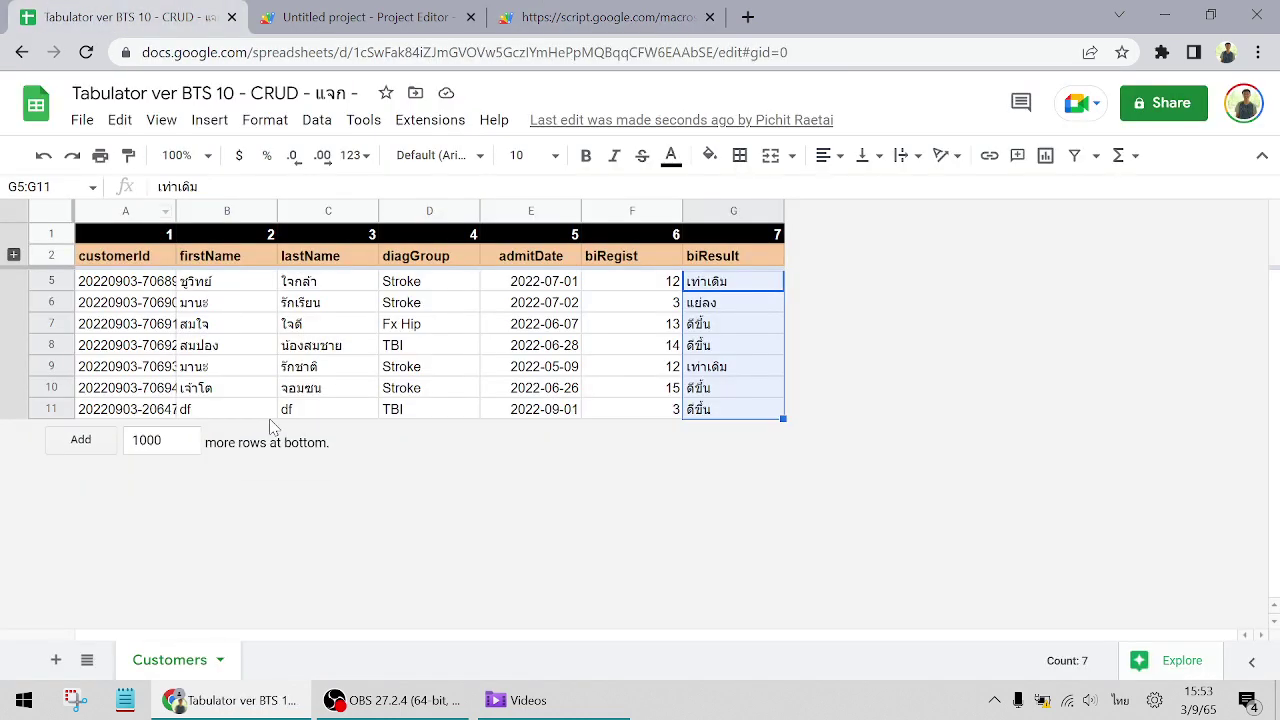
pyautogui.moveTo(205, 412); pyautogui.dragTo(346, 417)
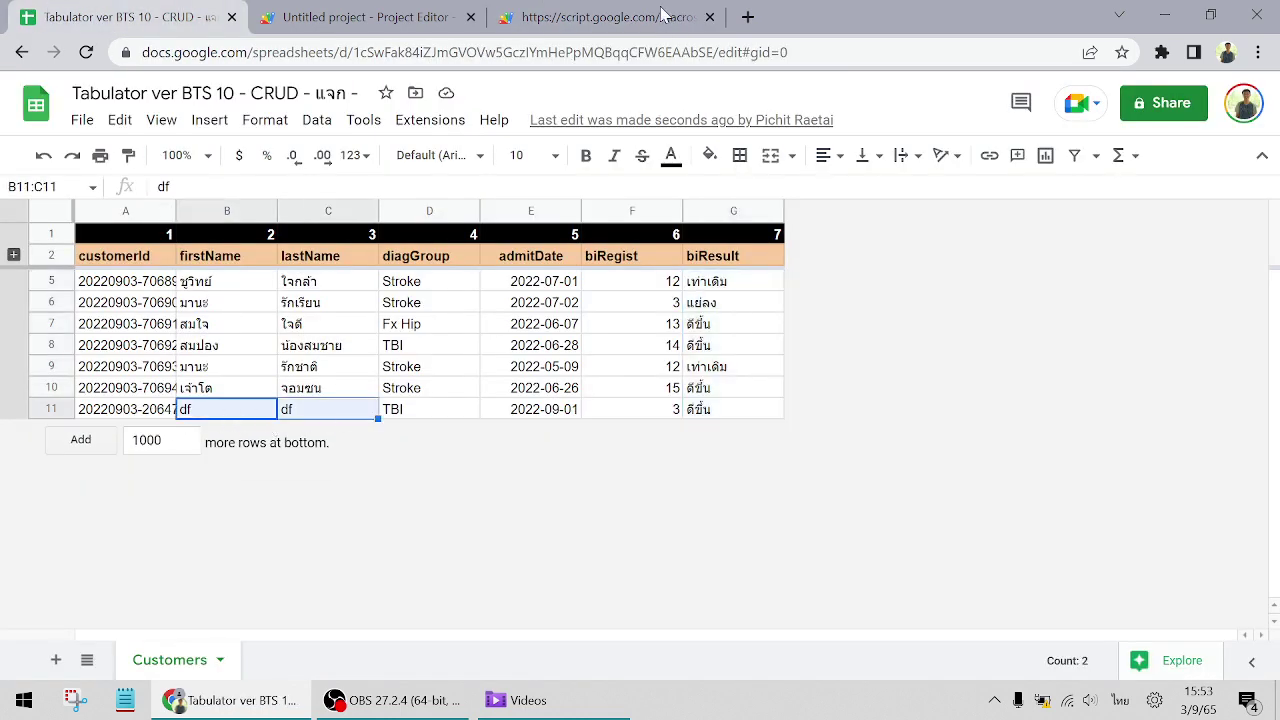
pyautogui.click(662, 14)
pyautogui.click(430, 519)
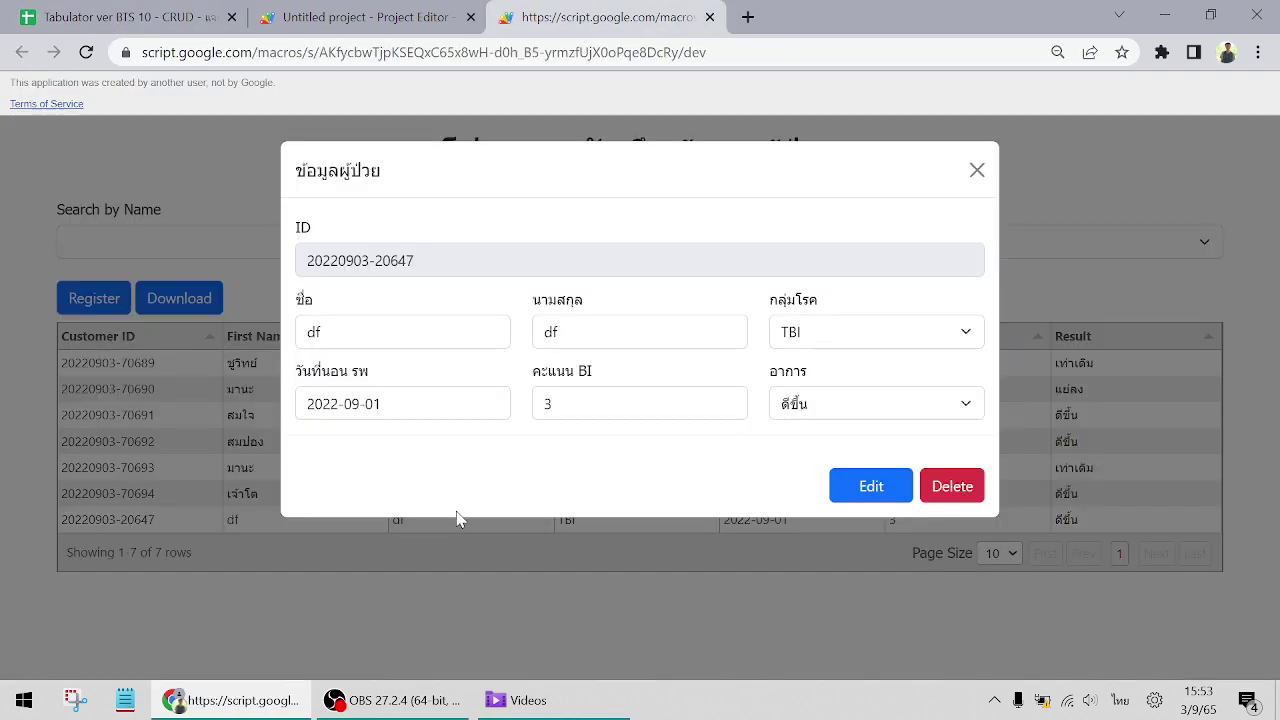
pyautogui.click(873, 486)
pyautogui.click(590, 486)
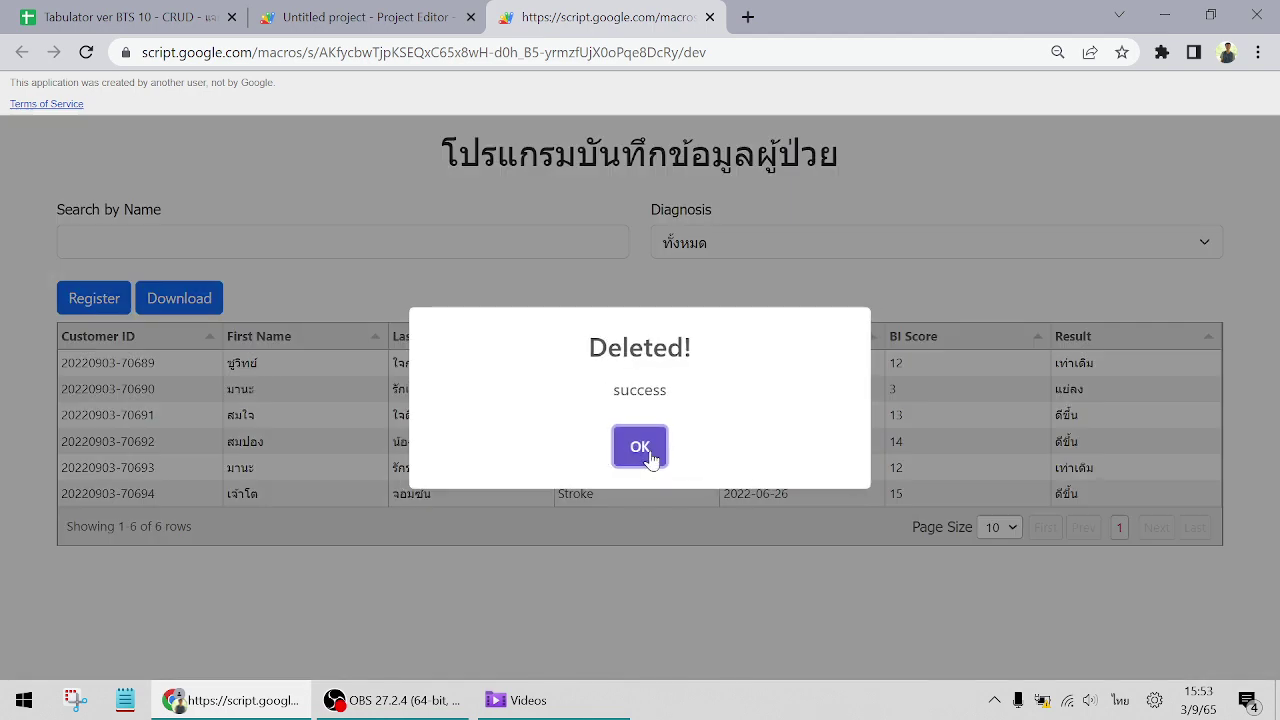
pyautogui.click(648, 450)
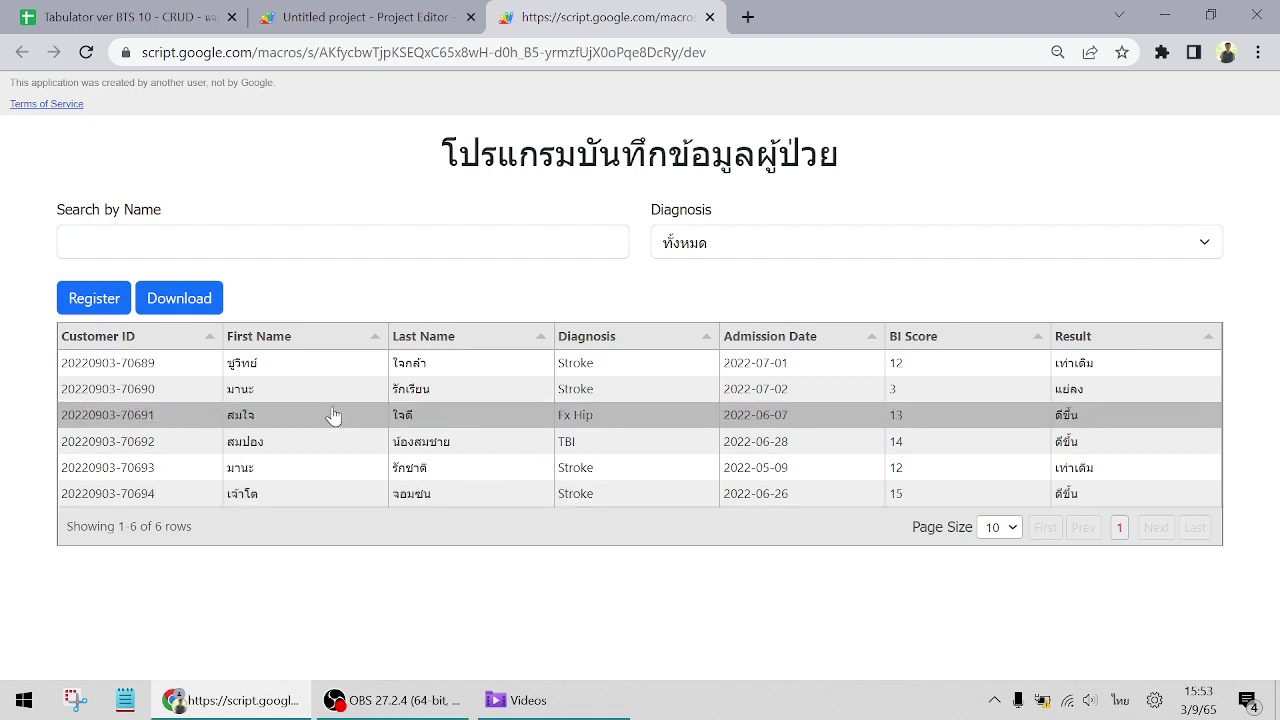
# Start registering a new patient, enter the first and last name, and set the diagnosis group to SCI
pyautogui.click(90, 300)
pyautogui.click(448, 268)
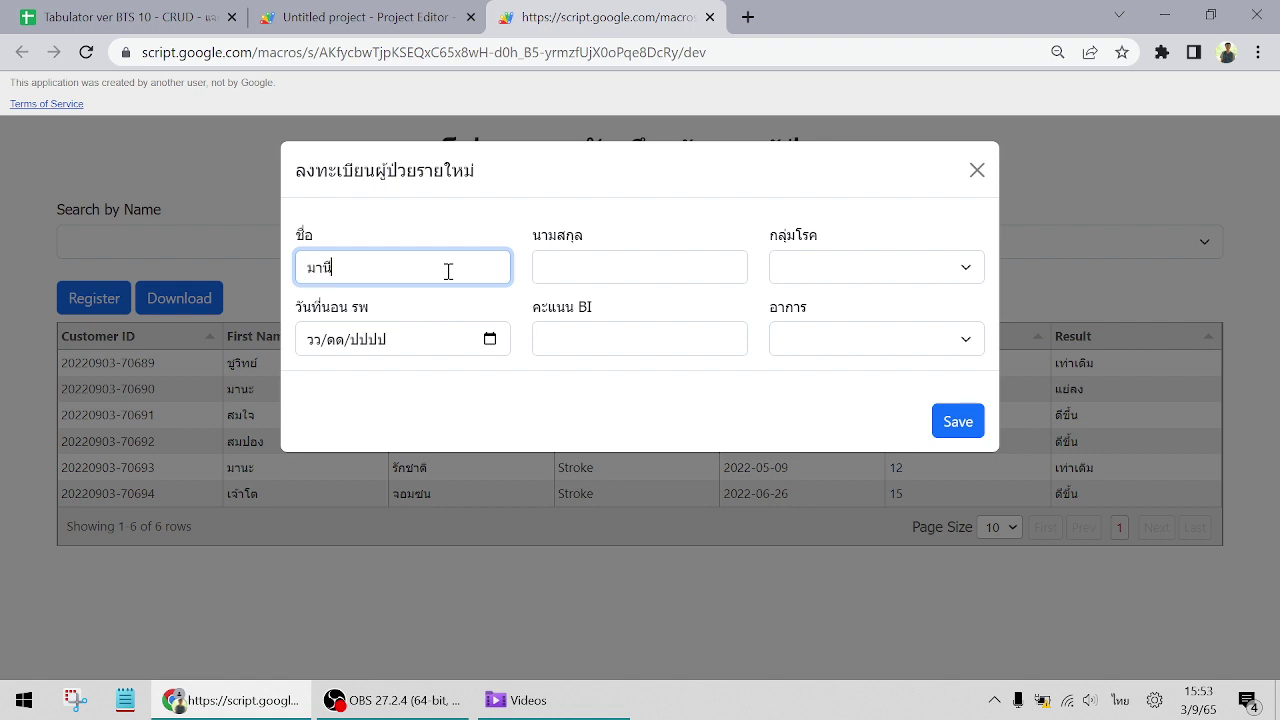
pyautogui.write('มีตา')
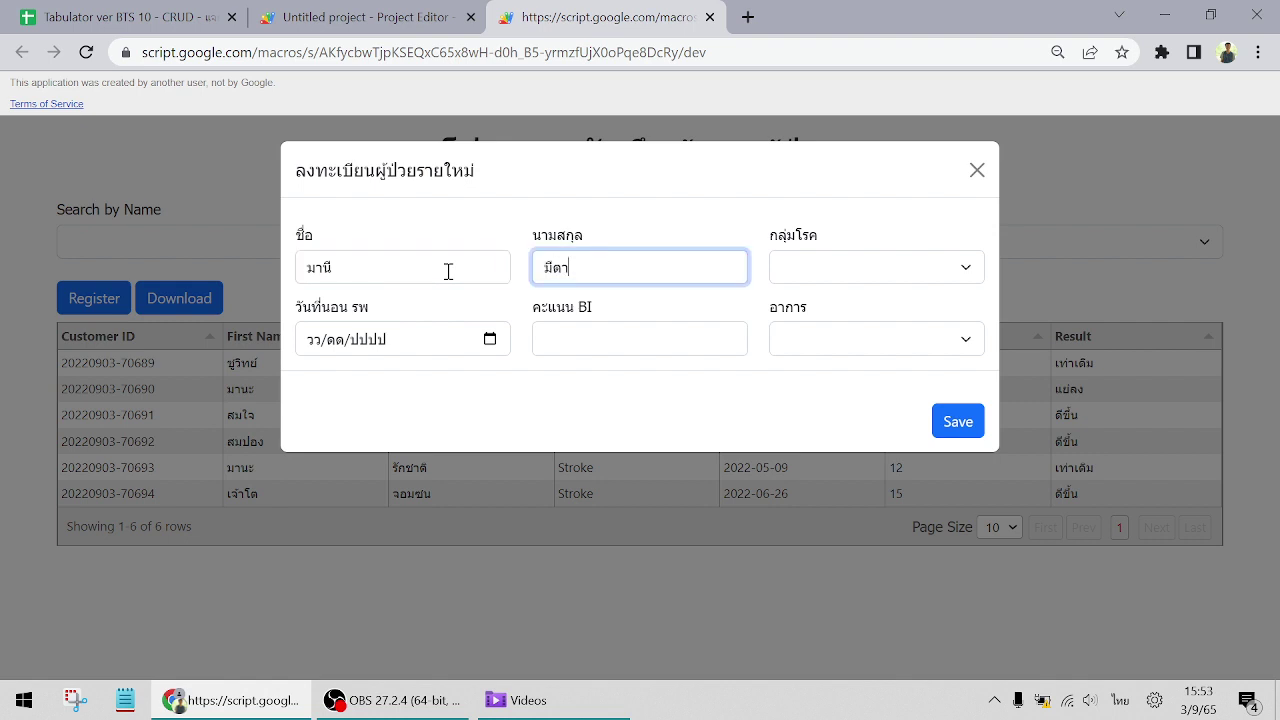
pyautogui.click(796, 280)
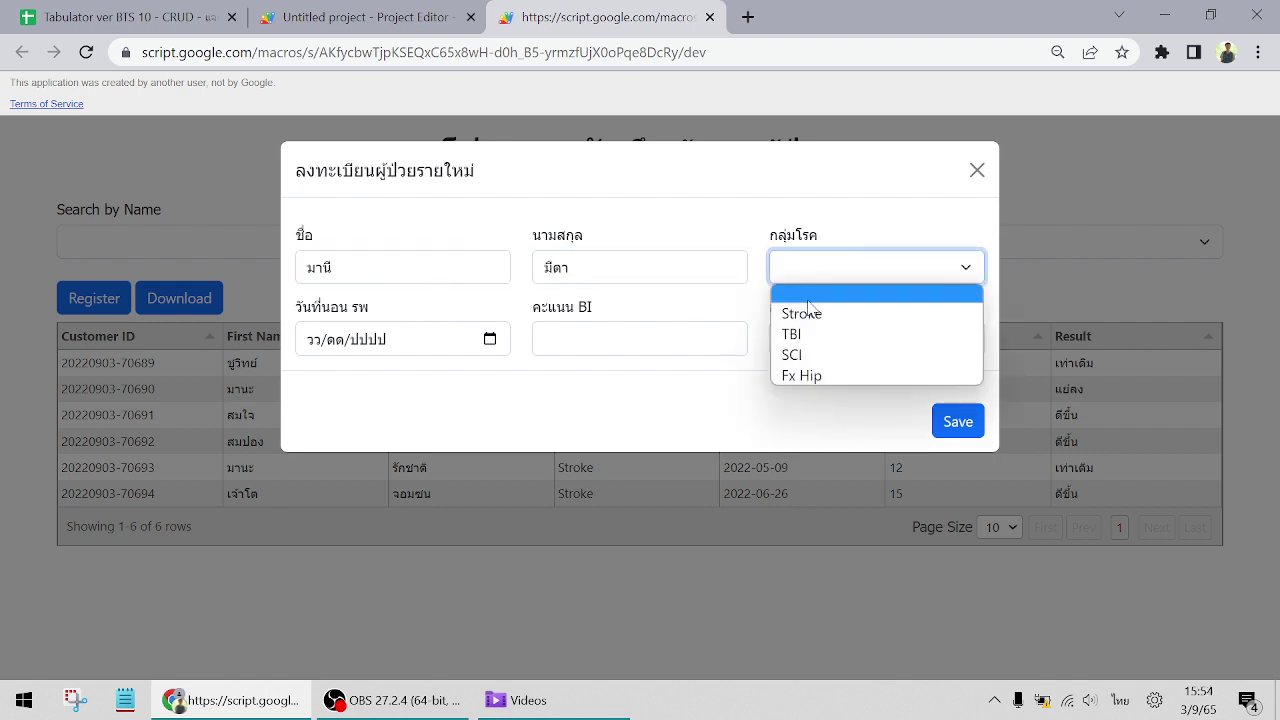
pyautogui.click(800, 354)
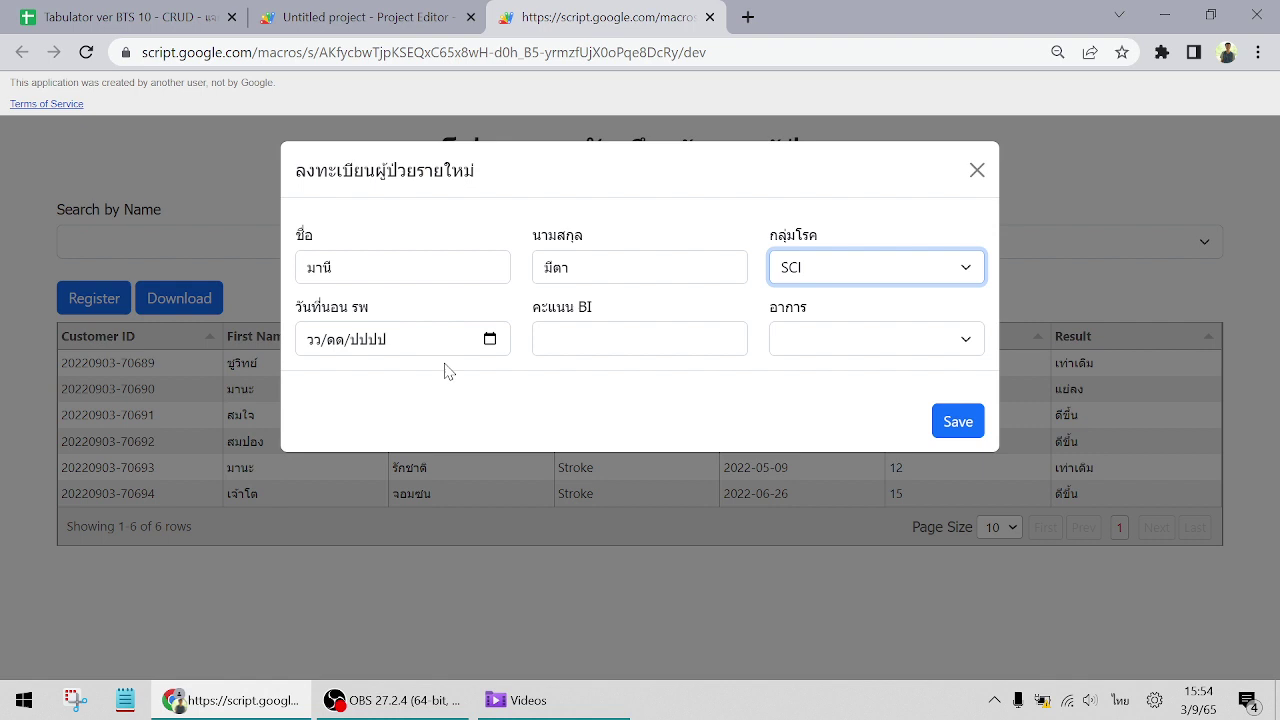
# Set the new patient's admission date to 03/09/2022 and the BI score to 4
pyautogui.click(490, 339)
pyautogui.click(443, 438)
pyautogui.click(582, 341)
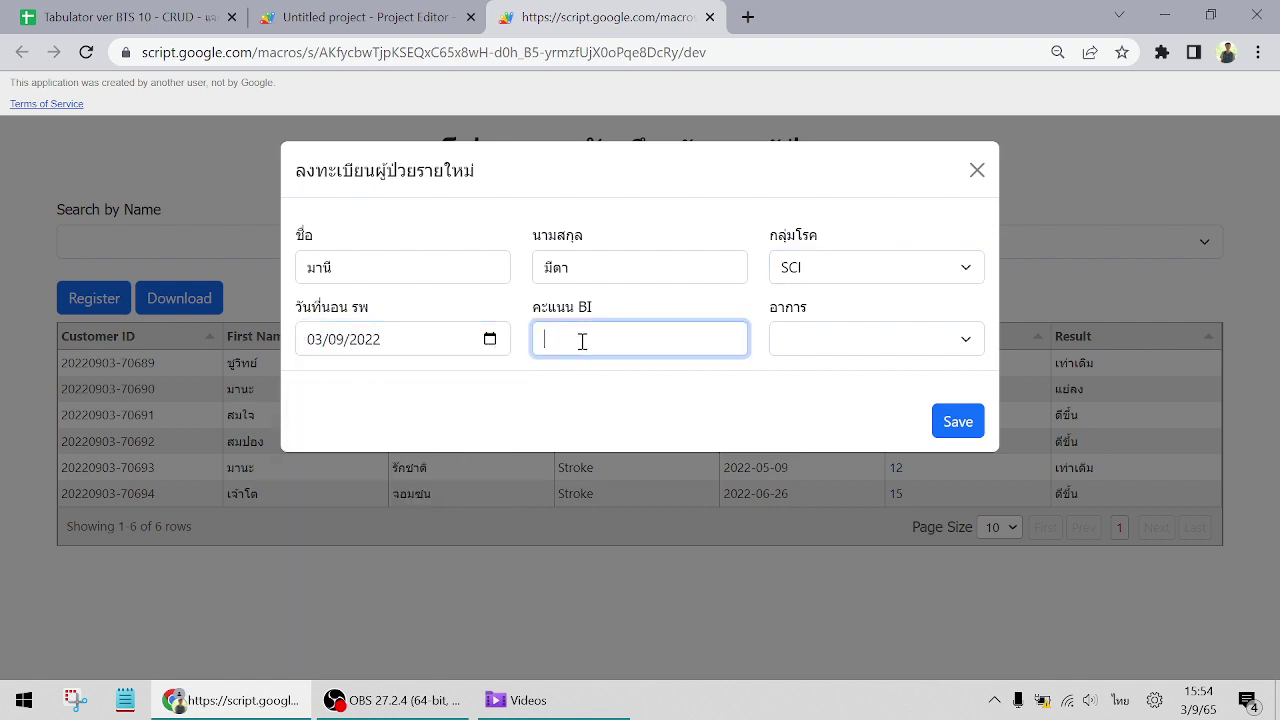
pyautogui.write('ภ')
pyautogui.hotkey('ctrl', 'a')
pyautogui.hotkey('alt', 'shift')
pyautogui.write('4')
# Set the new patient's condition to เท่าเดิม and save the registration
pyautogui.click(822, 340)
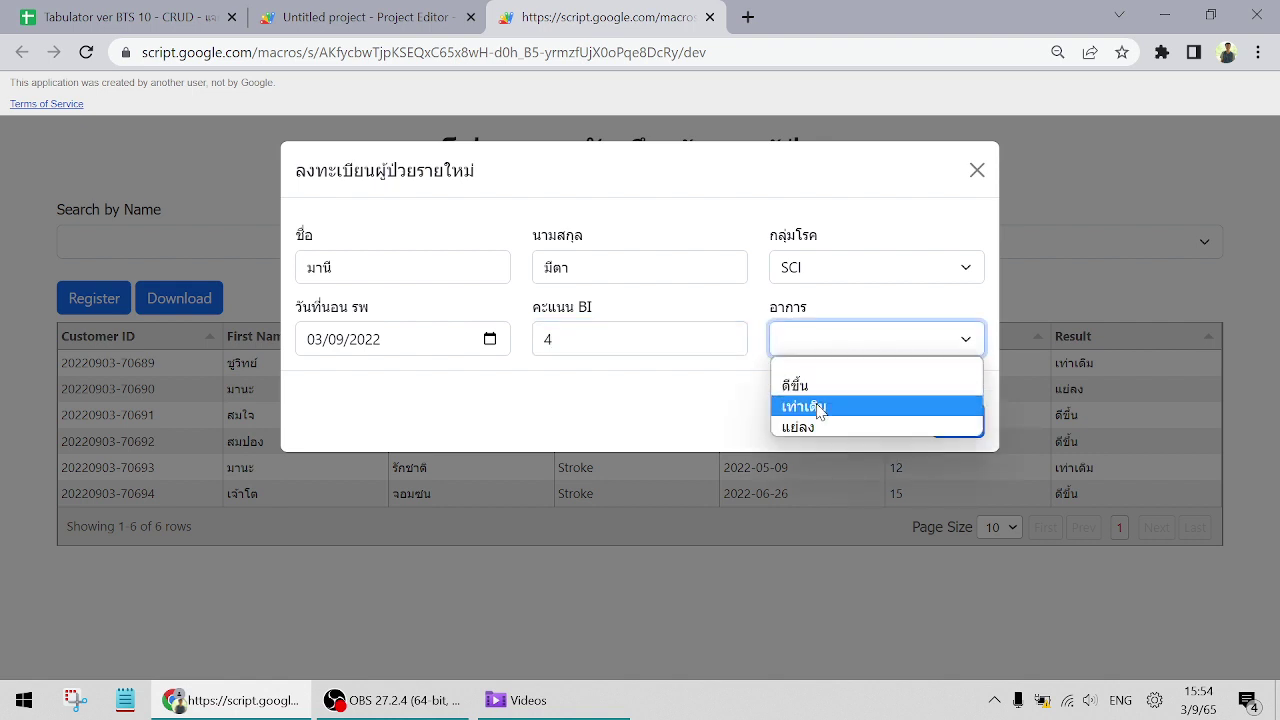
pyautogui.click(818, 384)
pyautogui.click(822, 345)
pyautogui.click(800, 403)
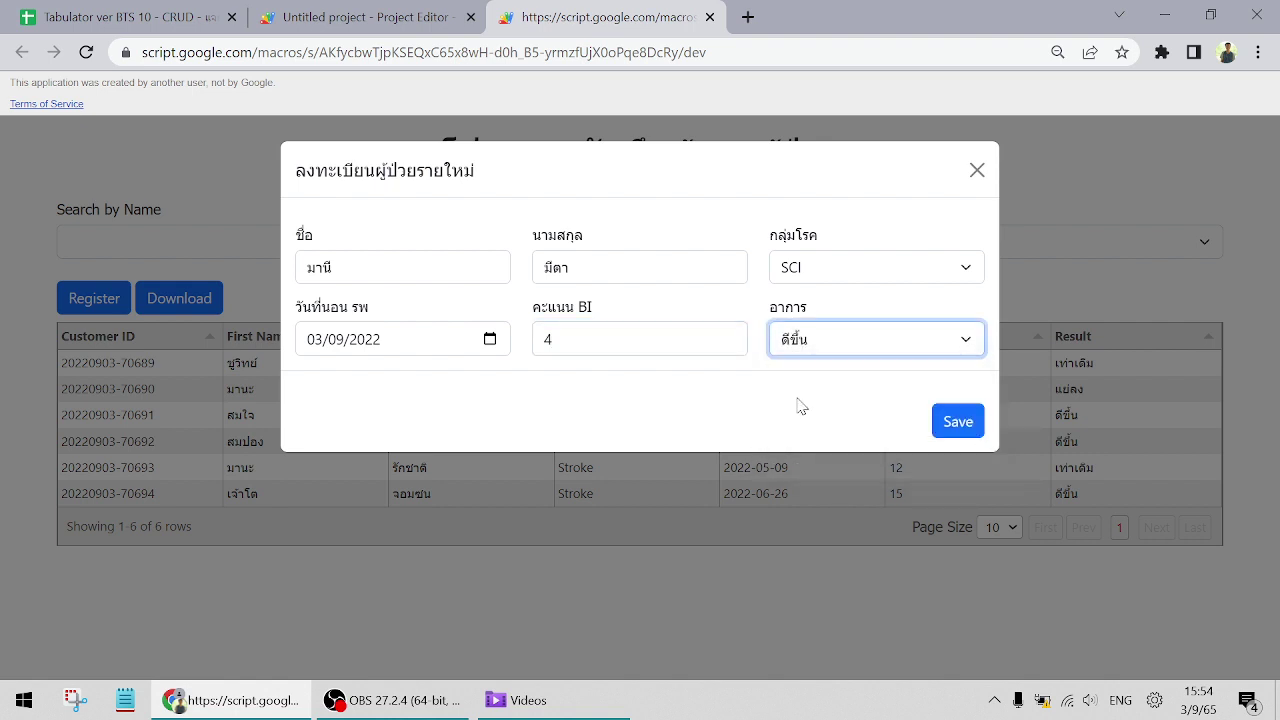
pyautogui.click(950, 425)
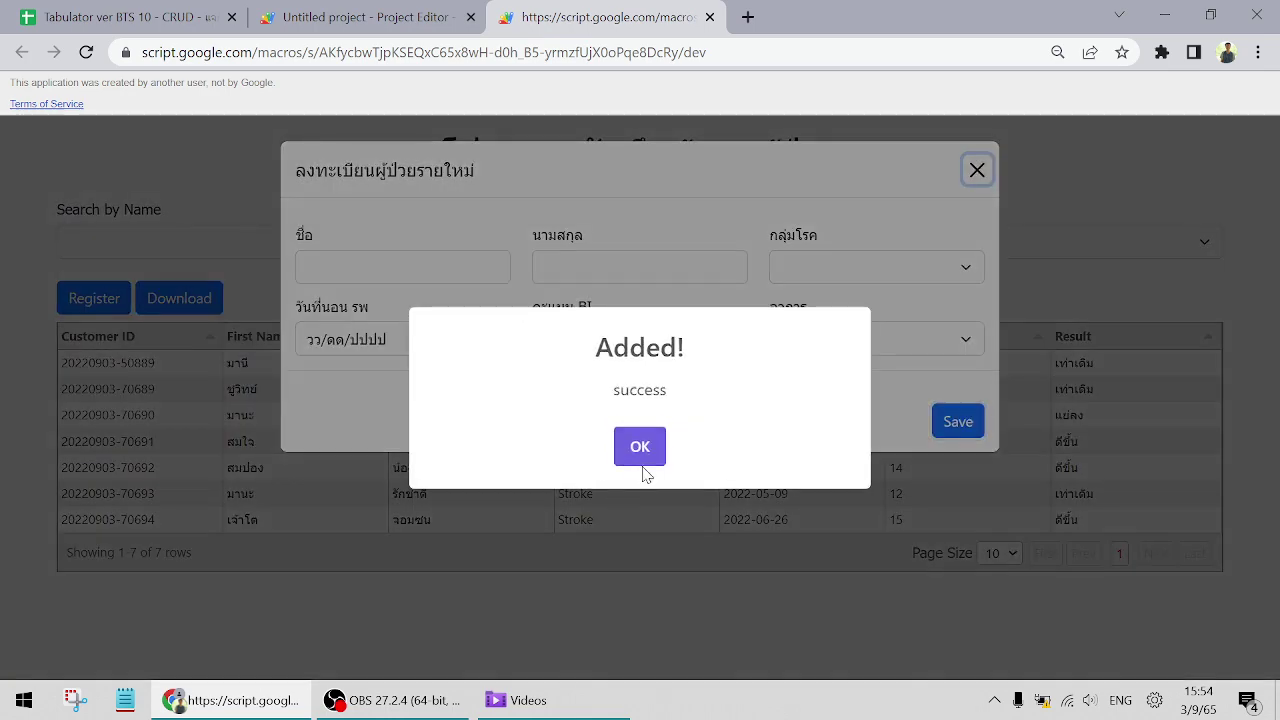
pyautogui.click(646, 457)
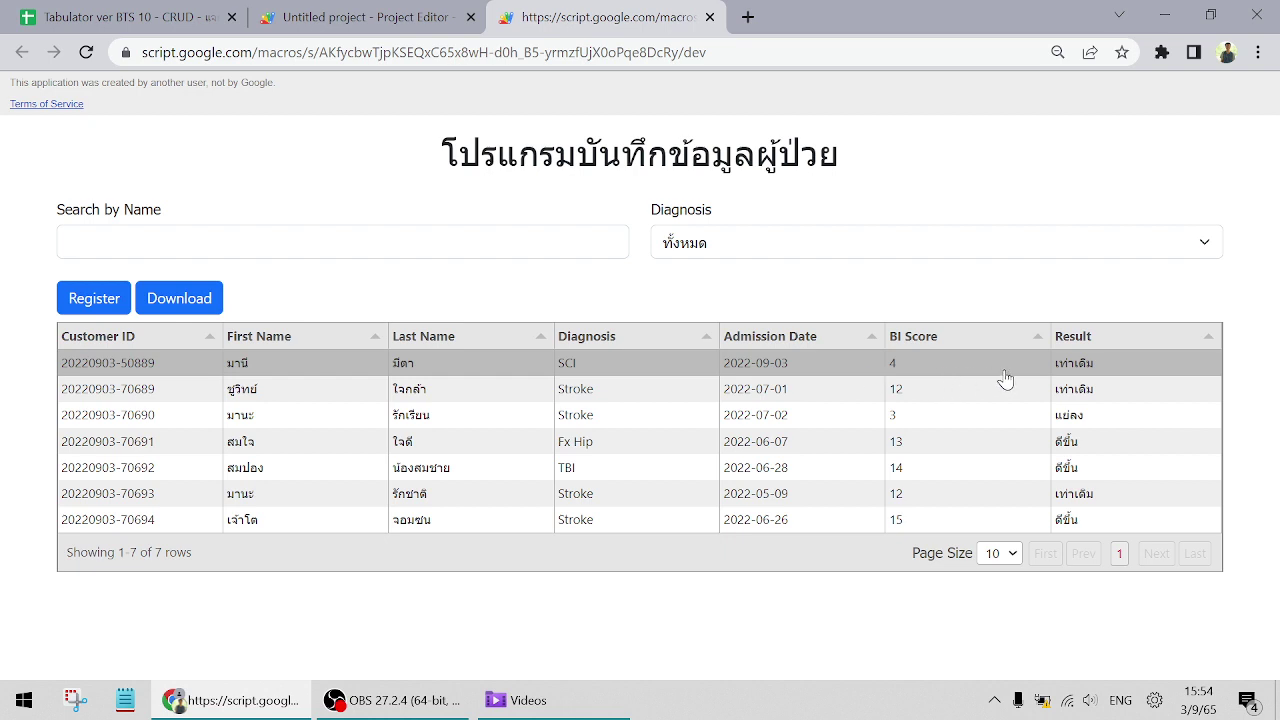
# Change the condition of the SCI patient admitted 2022-09-03 to ดีขึ้น and save the edit
pyautogui.click(970, 369)
pyautogui.click(818, 412)
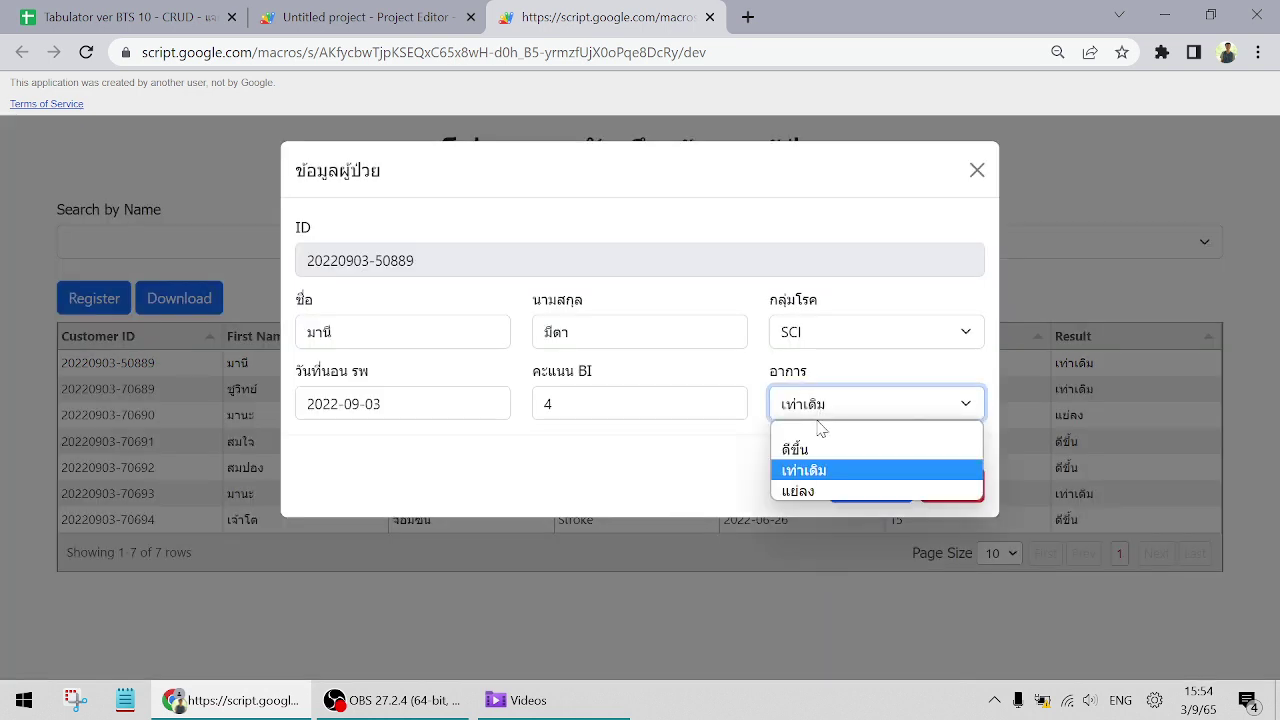
pyautogui.click(820, 446)
pyautogui.click(866, 490)
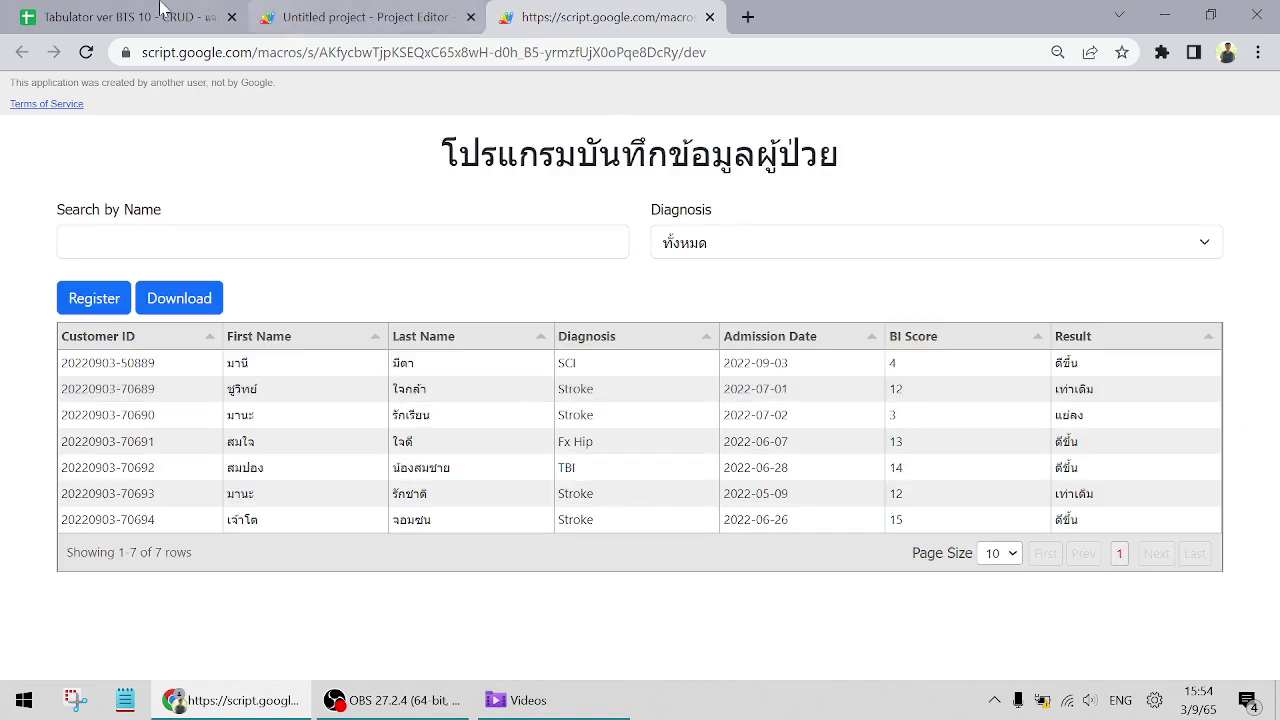
# Check the edited SCI patient's admission date and biResult in the last row of the spreadsheet's Customers sheet
pyautogui.click(120, 17)
pyautogui.click(512, 410)
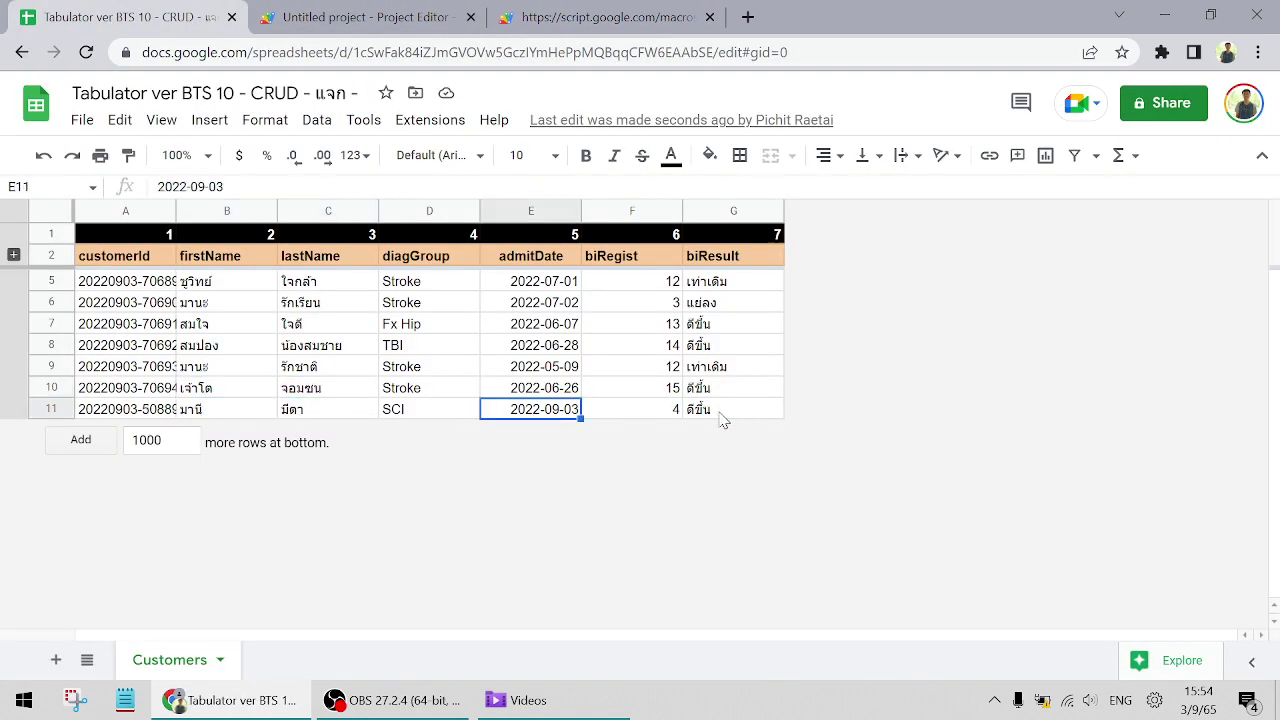
pyautogui.click(700, 409)
# Switch to the patient web app, and delete the SCI record admitted 2022-09-03, confirming the deletion
pyautogui.click(600, 17)
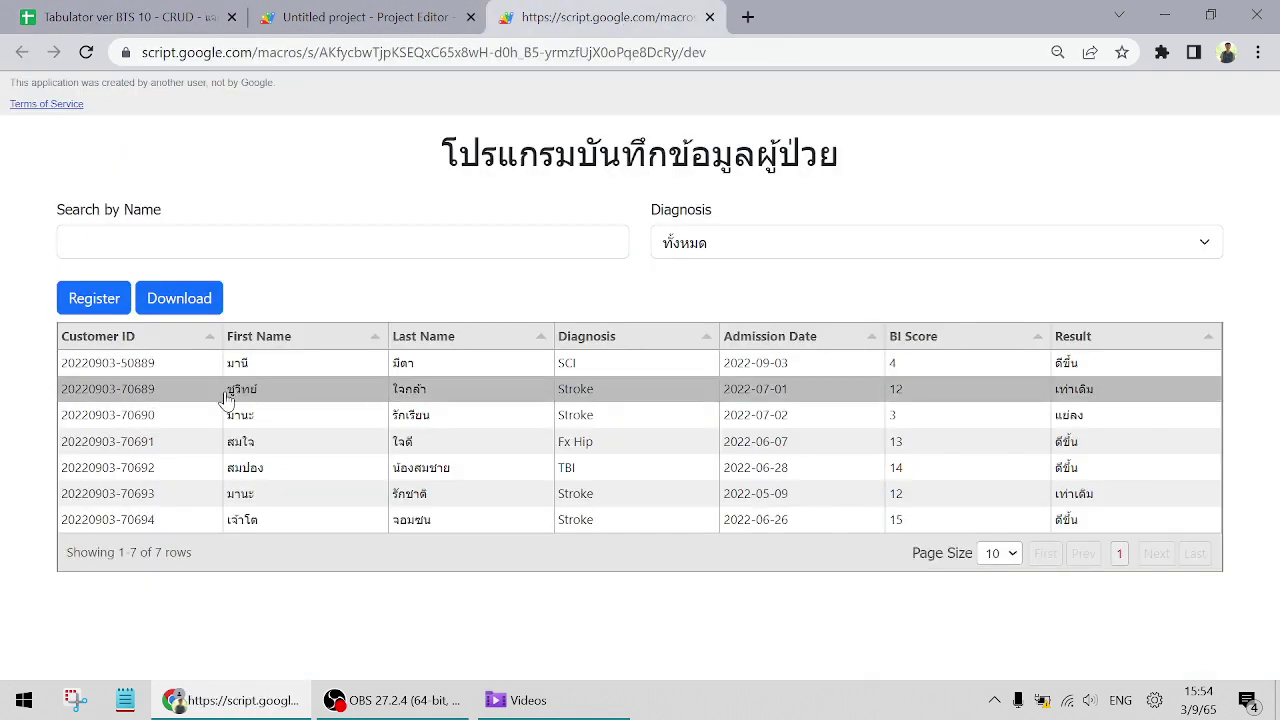
pyautogui.click(247, 365)
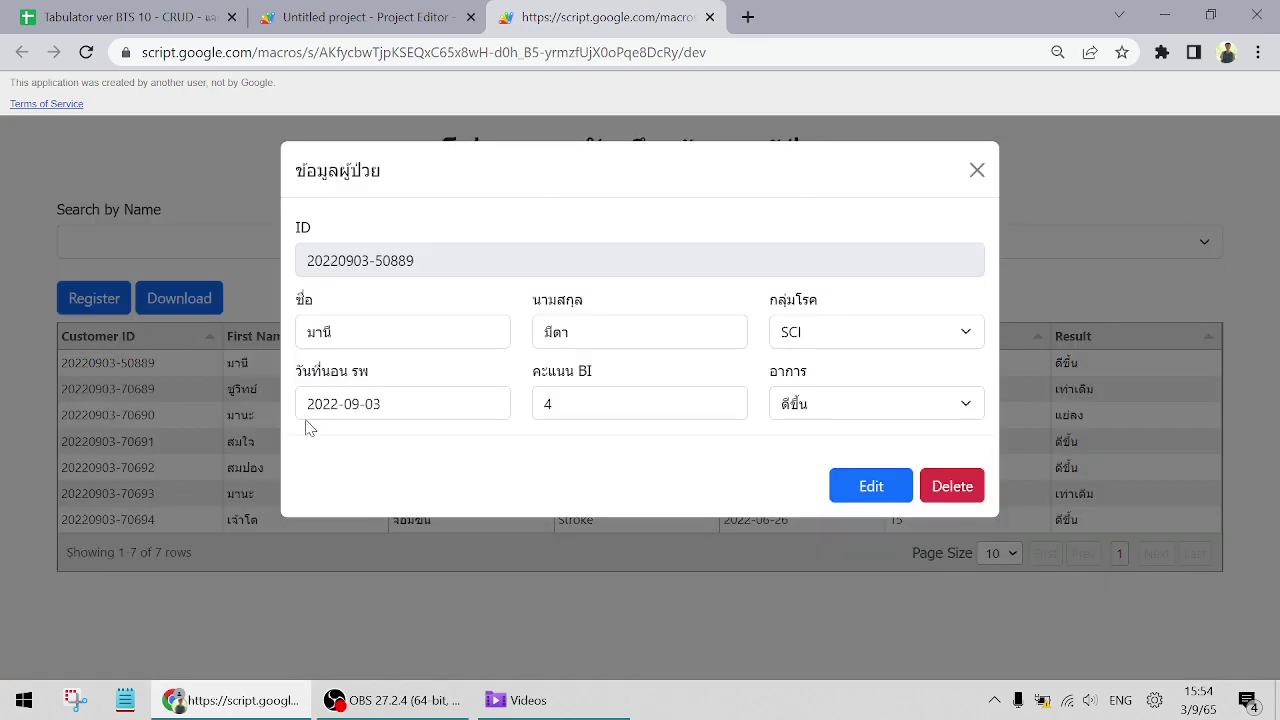
pyautogui.click(940, 490)
pyautogui.click(596, 488)
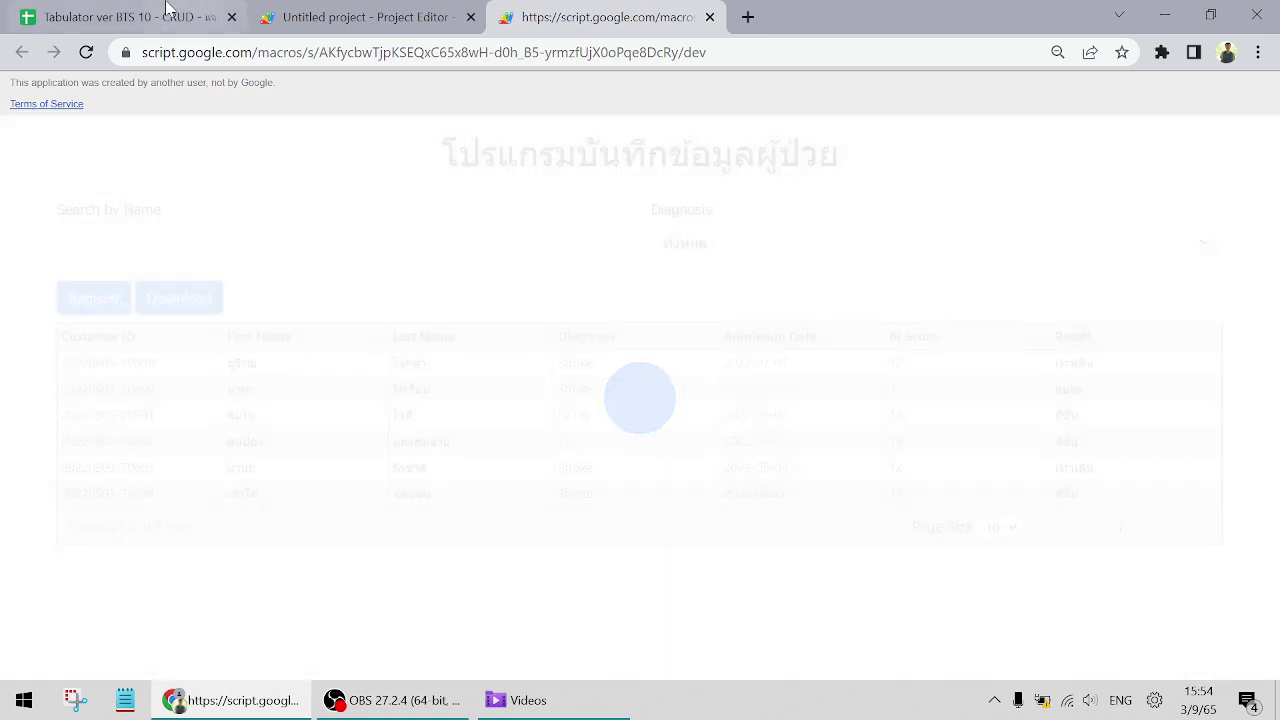
# Check the last rows of the spreadsheet's Customers sheet after the deletion, and return to the patient web app
pyautogui.click(150, 17)
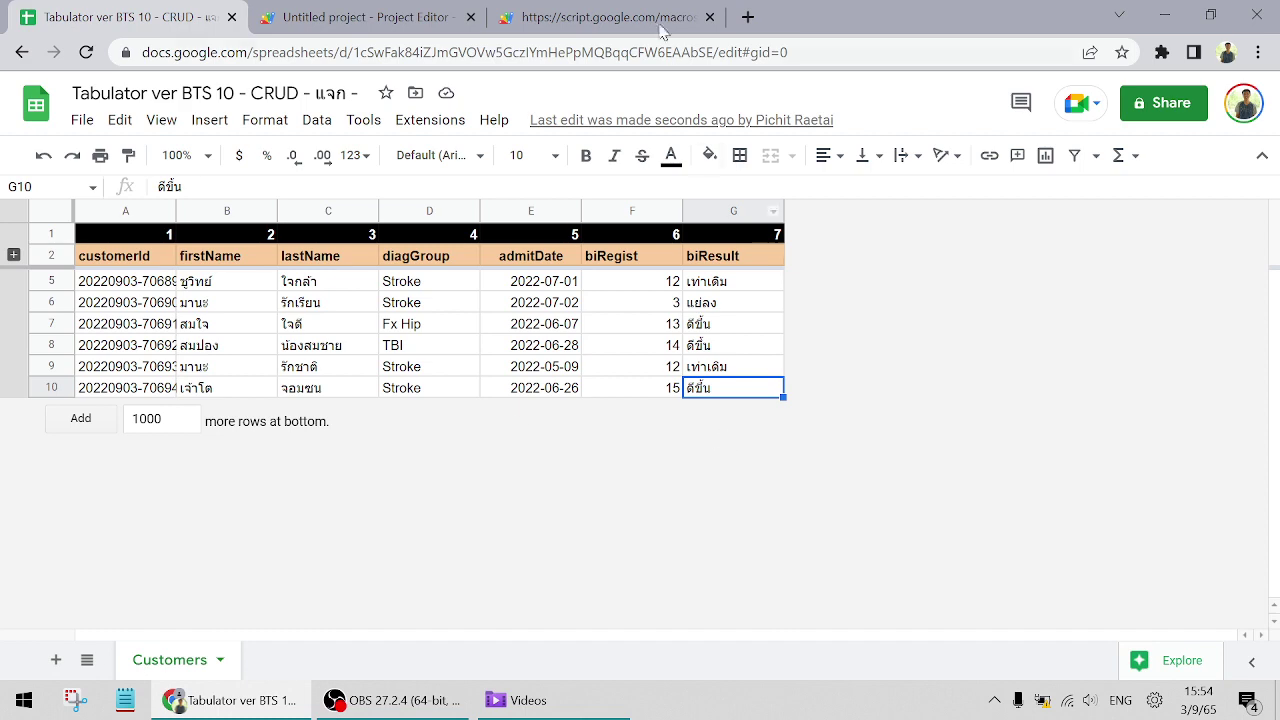
pyautogui.click(620, 17)
pyautogui.click(544, 262)
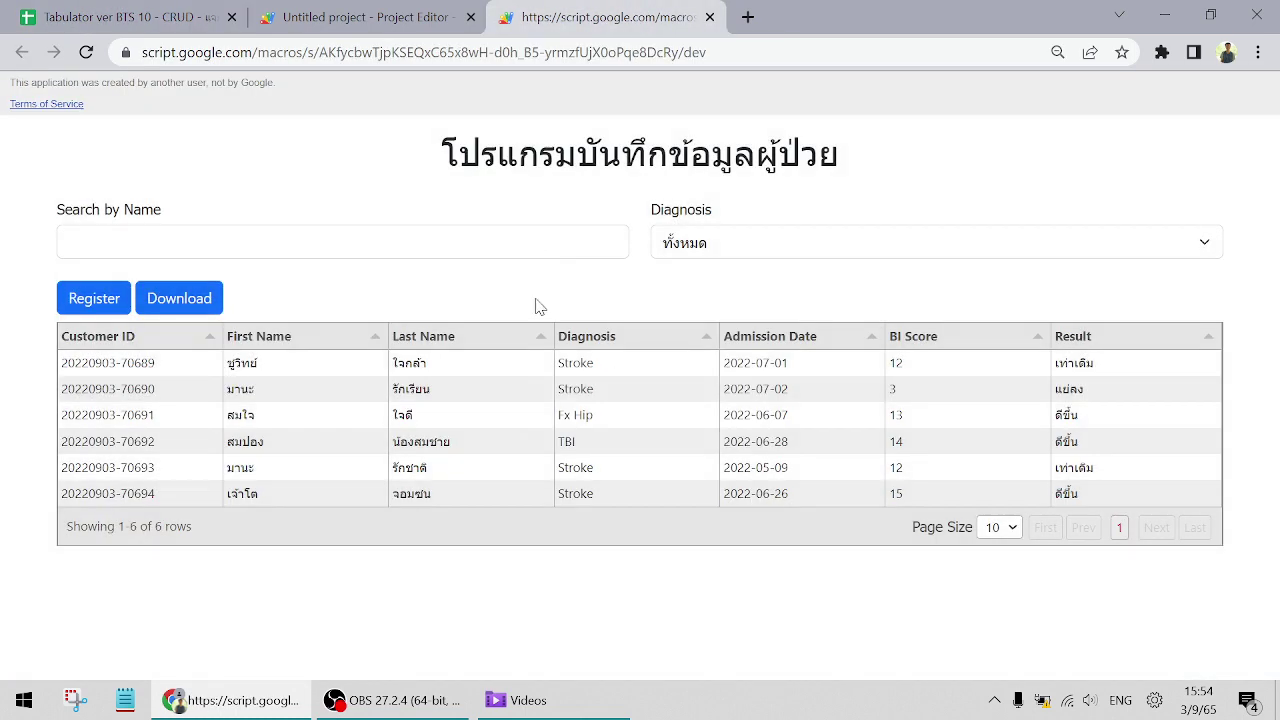
# Start registering a new patient, enter the first and last name, and set the diagnosis group to Stroke
pyautogui.click(97, 305)
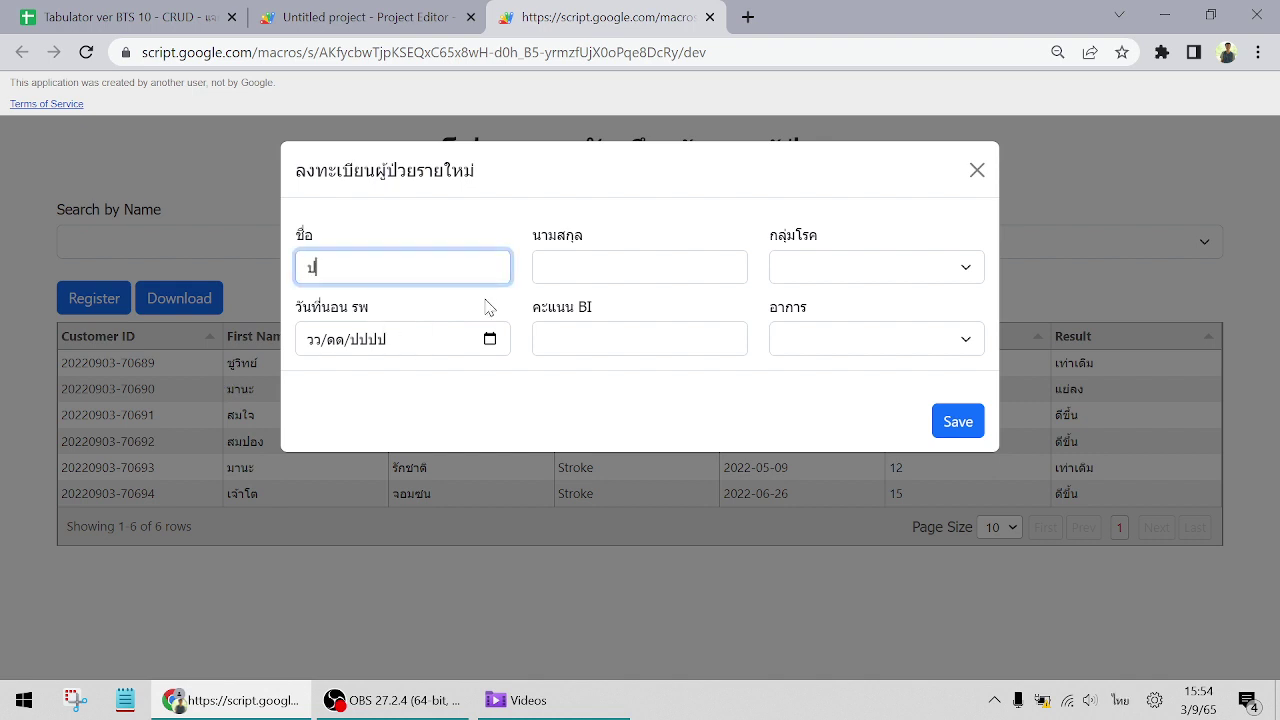
pyautogui.press('Tab')
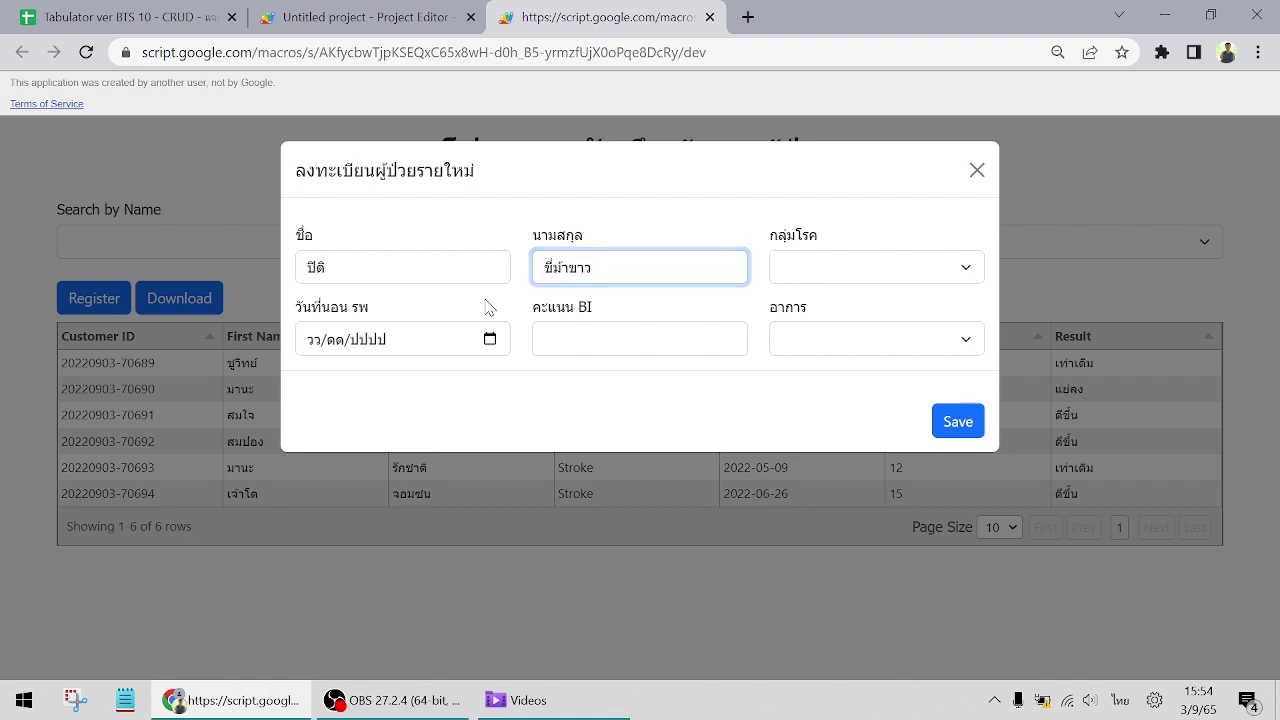
pyautogui.press('Tab')
pyautogui.click(806, 266)
pyautogui.click(788, 311)
# Set the new Stroke patient's admission date to 03/09/2022
pyautogui.click(490, 339)
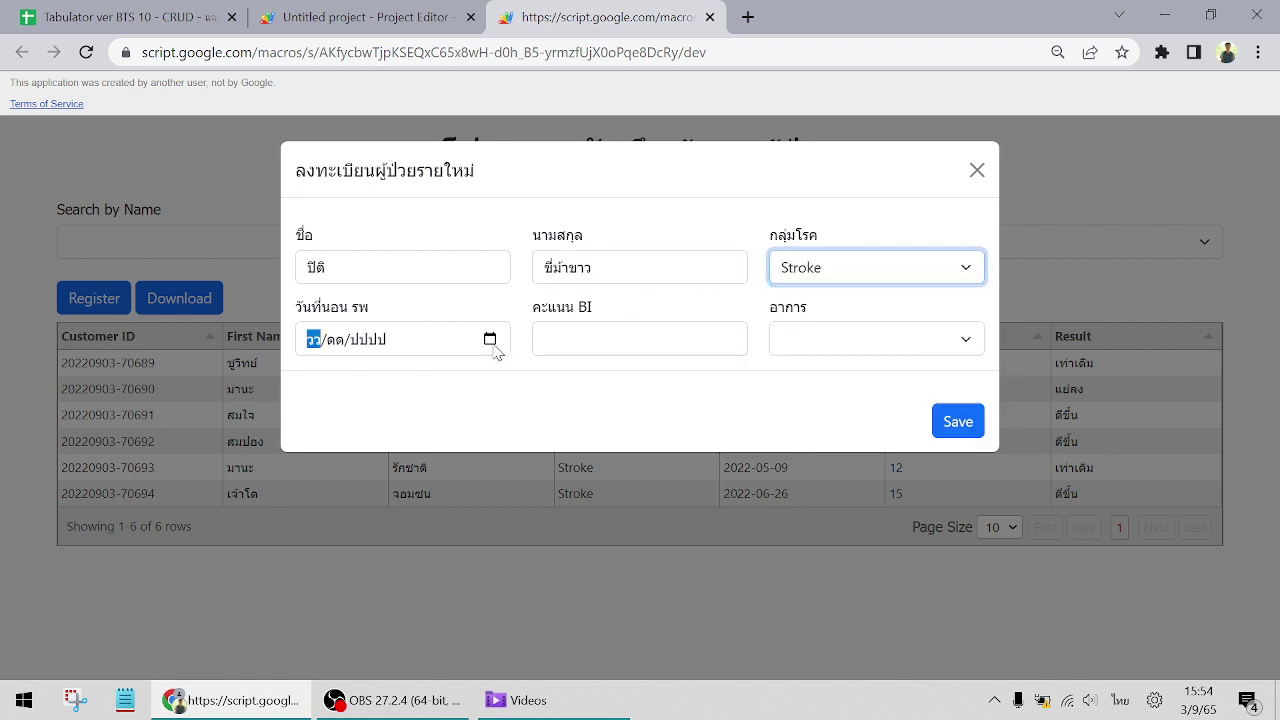
pyautogui.click(465, 435)
pyautogui.click(490, 339)
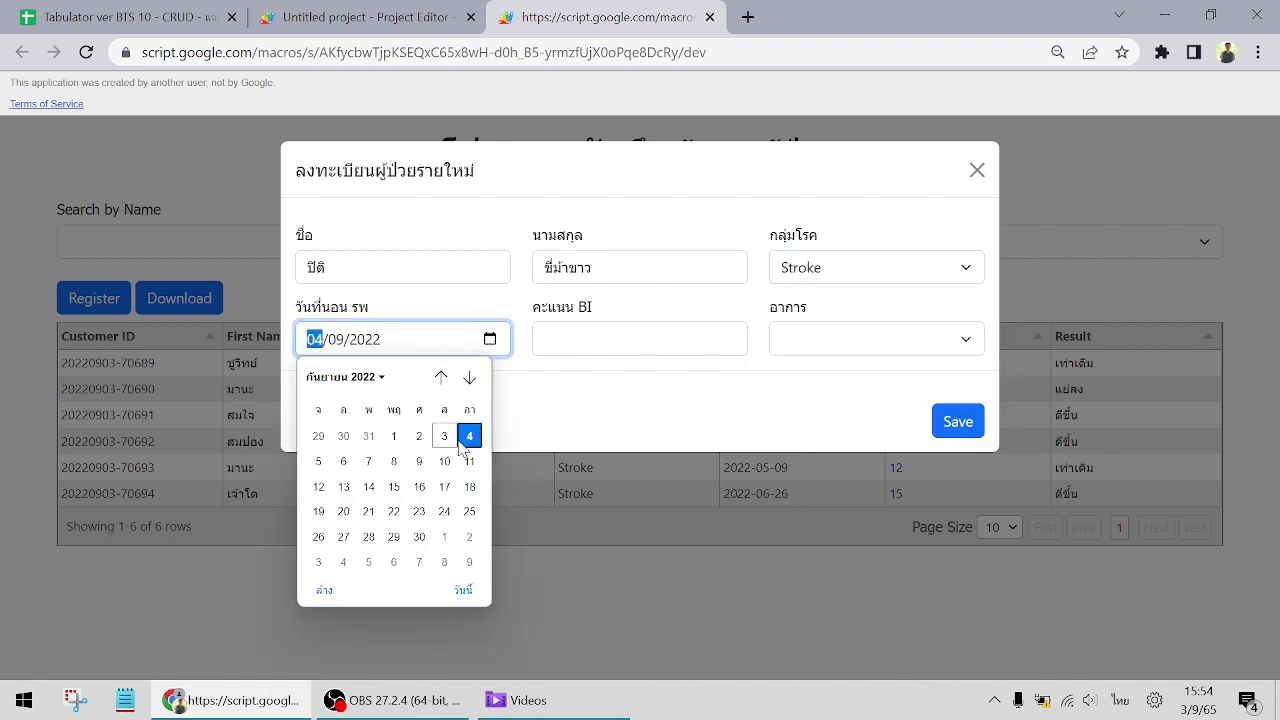
pyautogui.click(440, 435)
# Set the new patient's BI score to 5, replacing any mistyped Thai character
pyautogui.click(545, 348)
pyautogui.write('ถ')
pyautogui.click(815, 348)
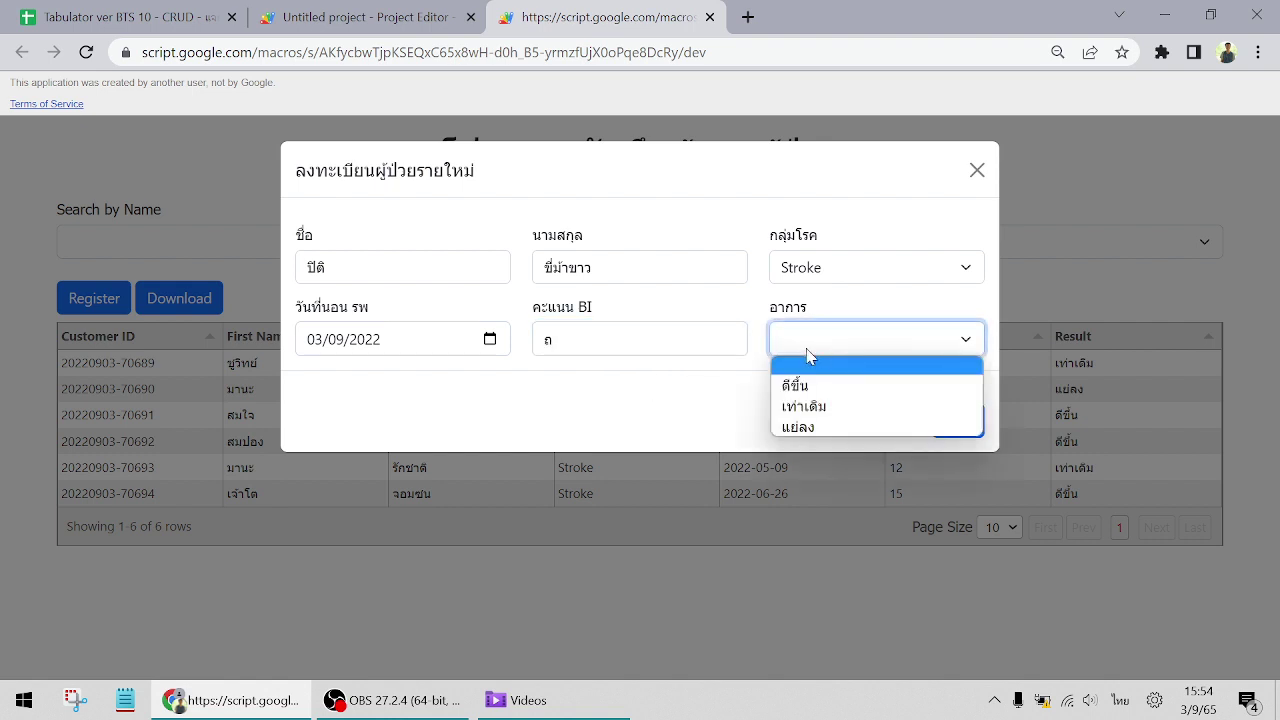
pyautogui.click(549, 339)
pyautogui.click(822, 346)
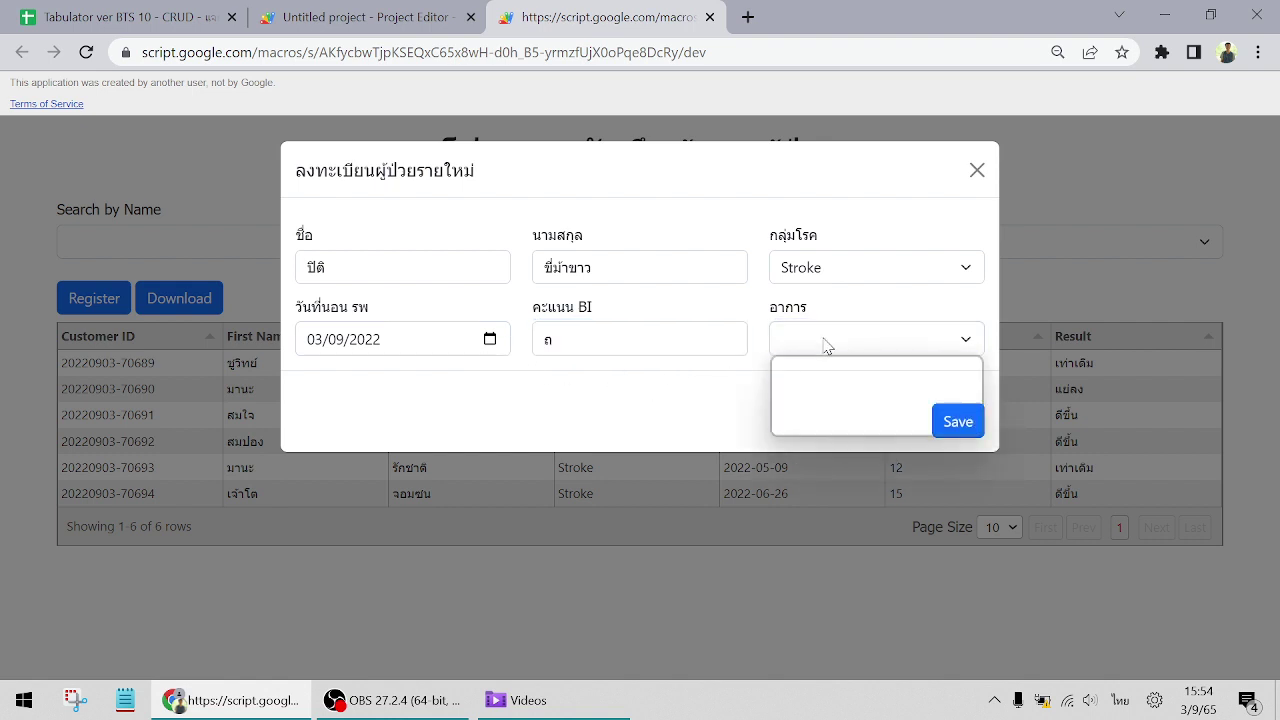
pyautogui.doubleClick(620, 343)
pyautogui.click(617, 343)
pyautogui.moveTo(617, 343); pyautogui.dragTo(510, 371)
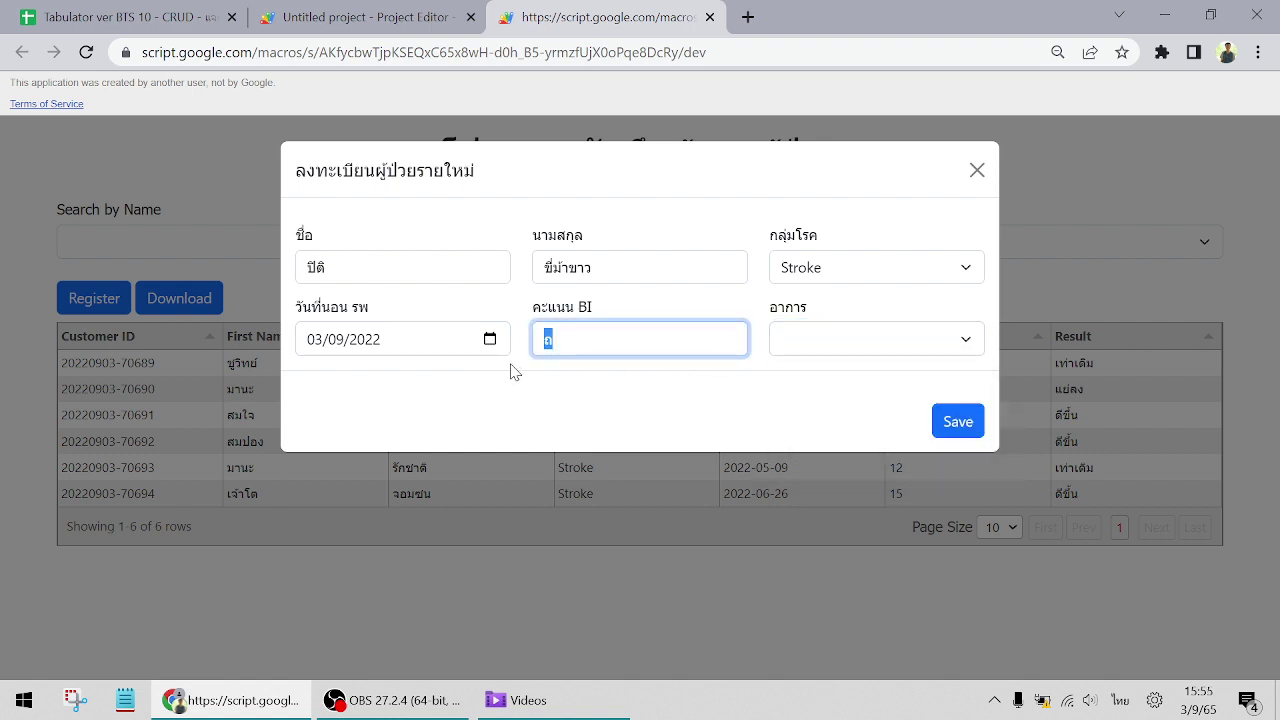
pyautogui.press('`')
pyautogui.write('5')
# Set the new patient's condition to ดีขึ้น and save the registration
pyautogui.click(819, 350)
pyautogui.click(815, 386)
pyautogui.click(930, 430)
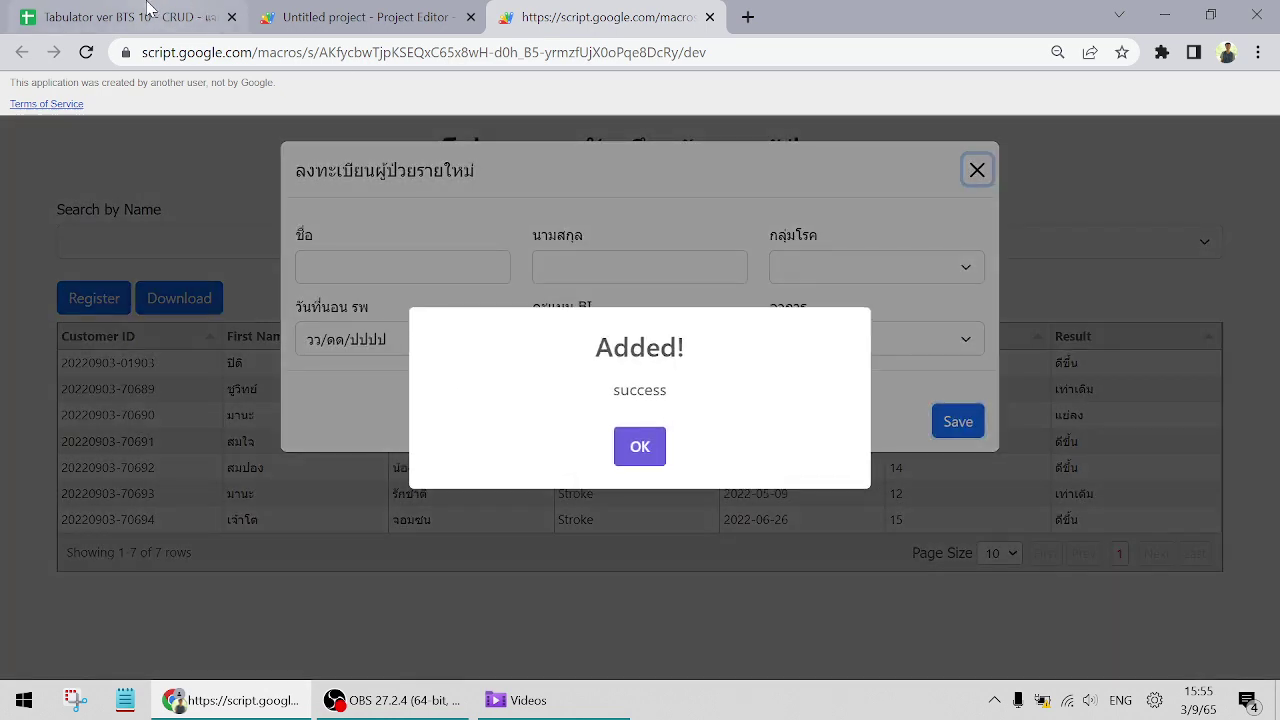
# Check the new patient's row in the Customers sheet, and close the success alert and registration form in the web app
pyautogui.click(130, 17)
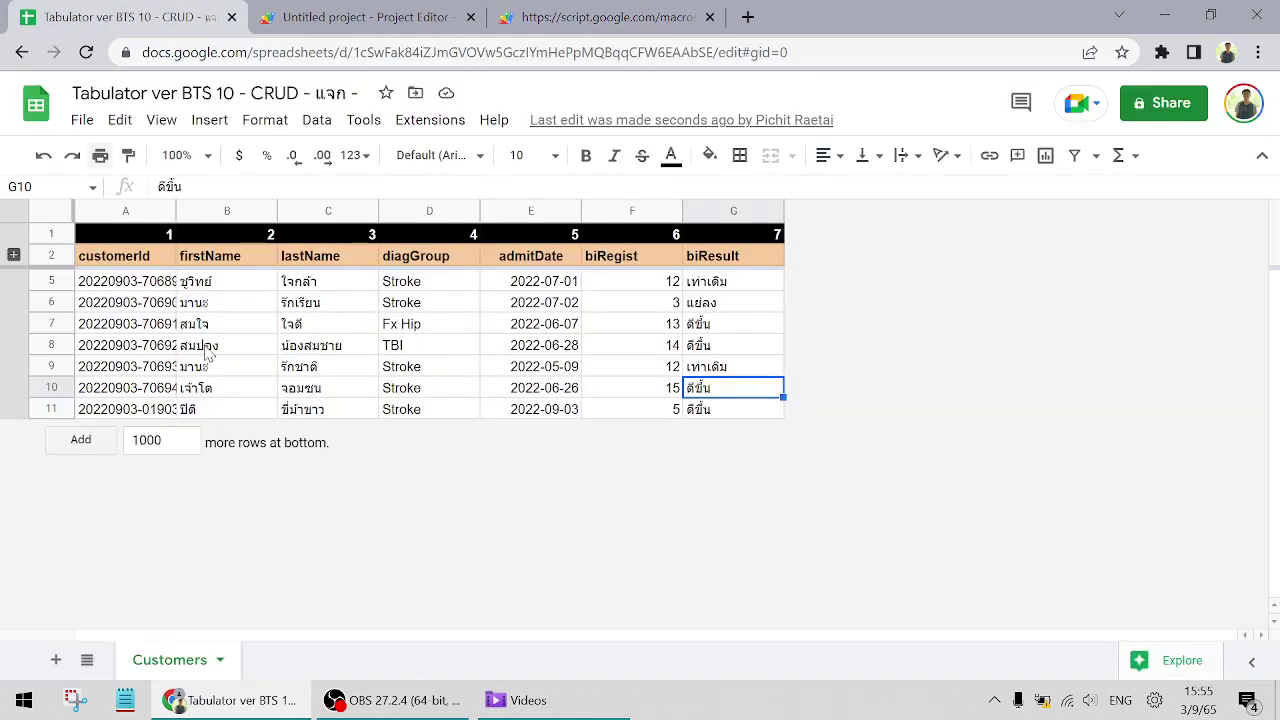
pyautogui.click(565, 17)
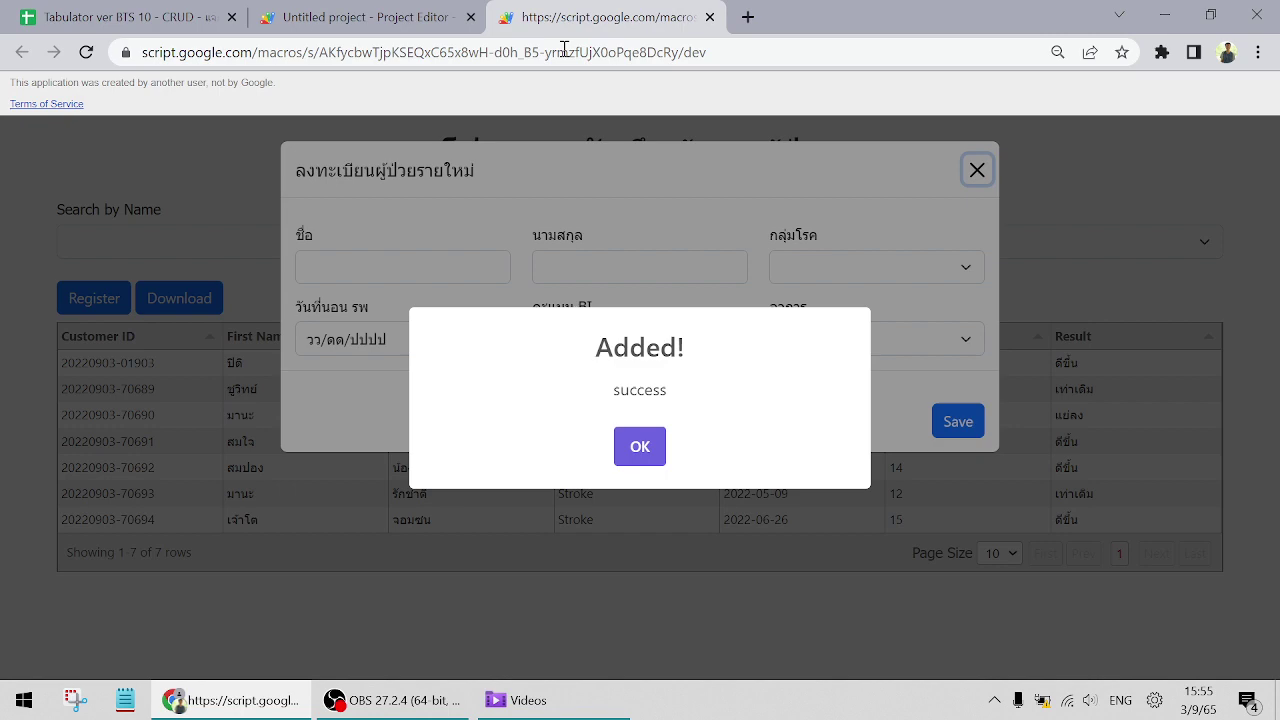
pyautogui.click(838, 289)
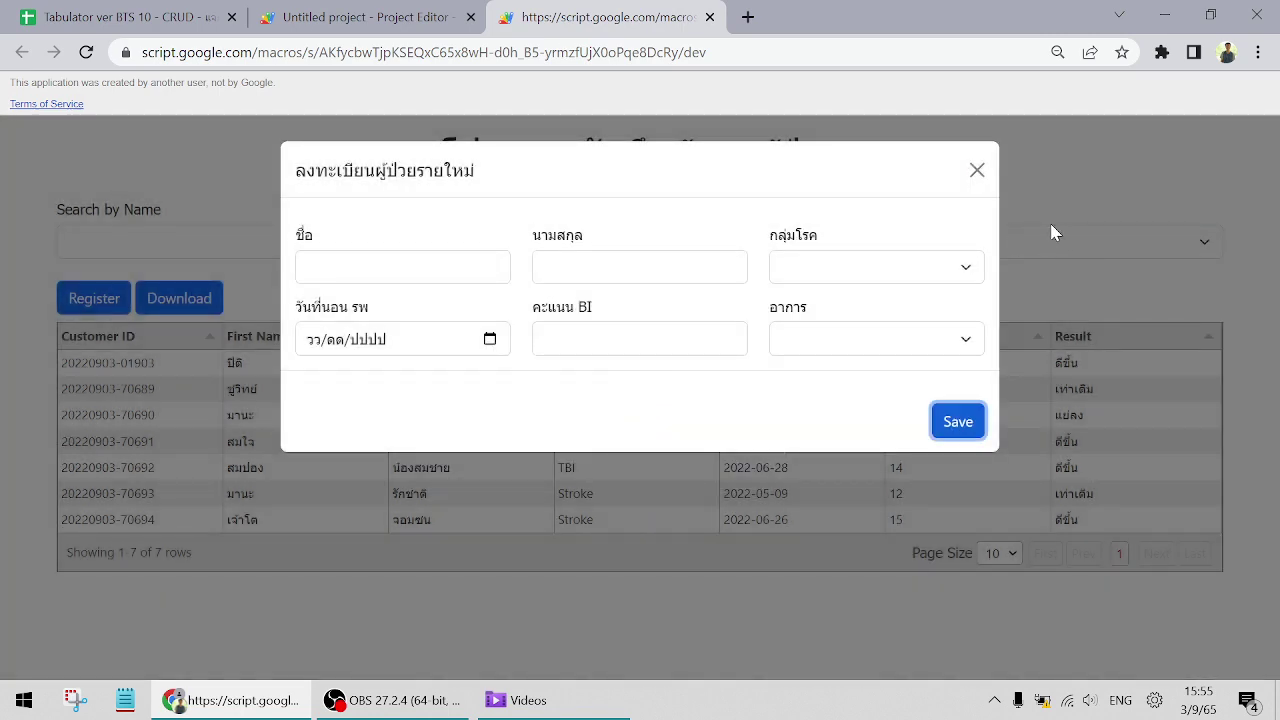
pyautogui.click(1052, 232)
# Switch to the Apps Script project and examine the addRecord and addCompleteAlert functions in main.html
pyautogui.click(365, 17)
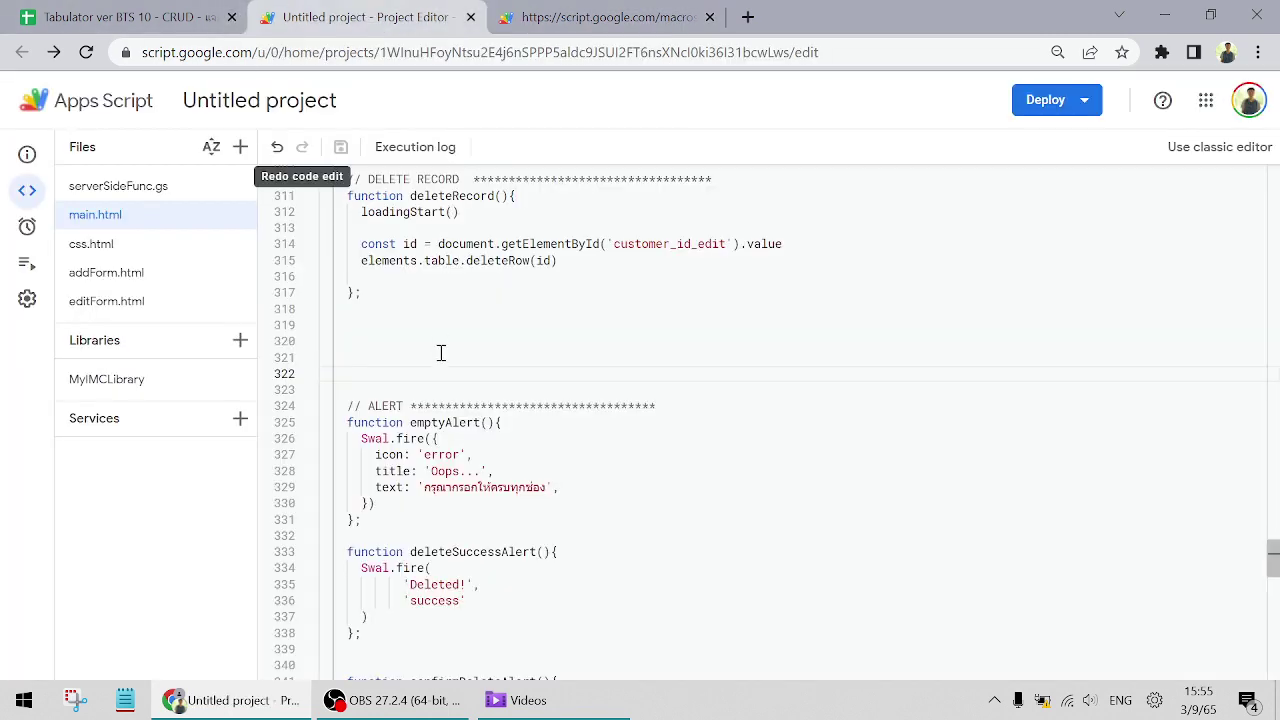
pyautogui.scroll(12, 445, 350)
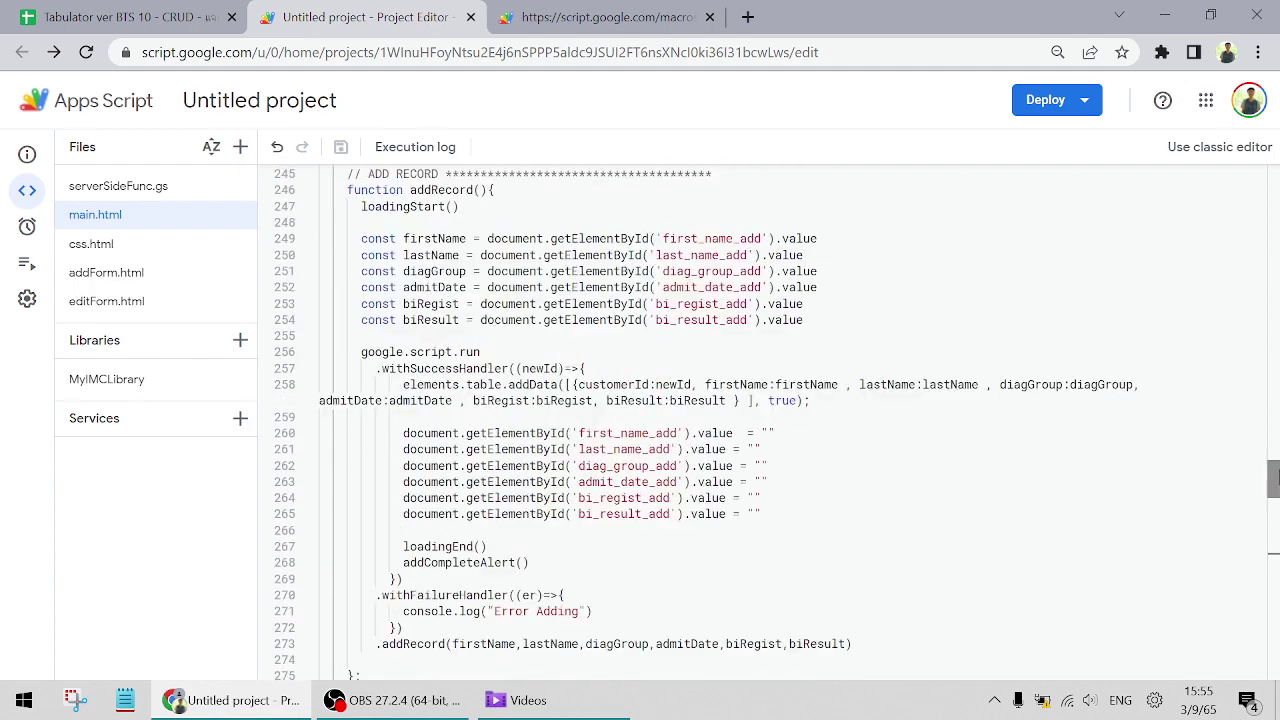
pyautogui.moveTo(1274, 478); pyautogui.dragTo(1272, 558)
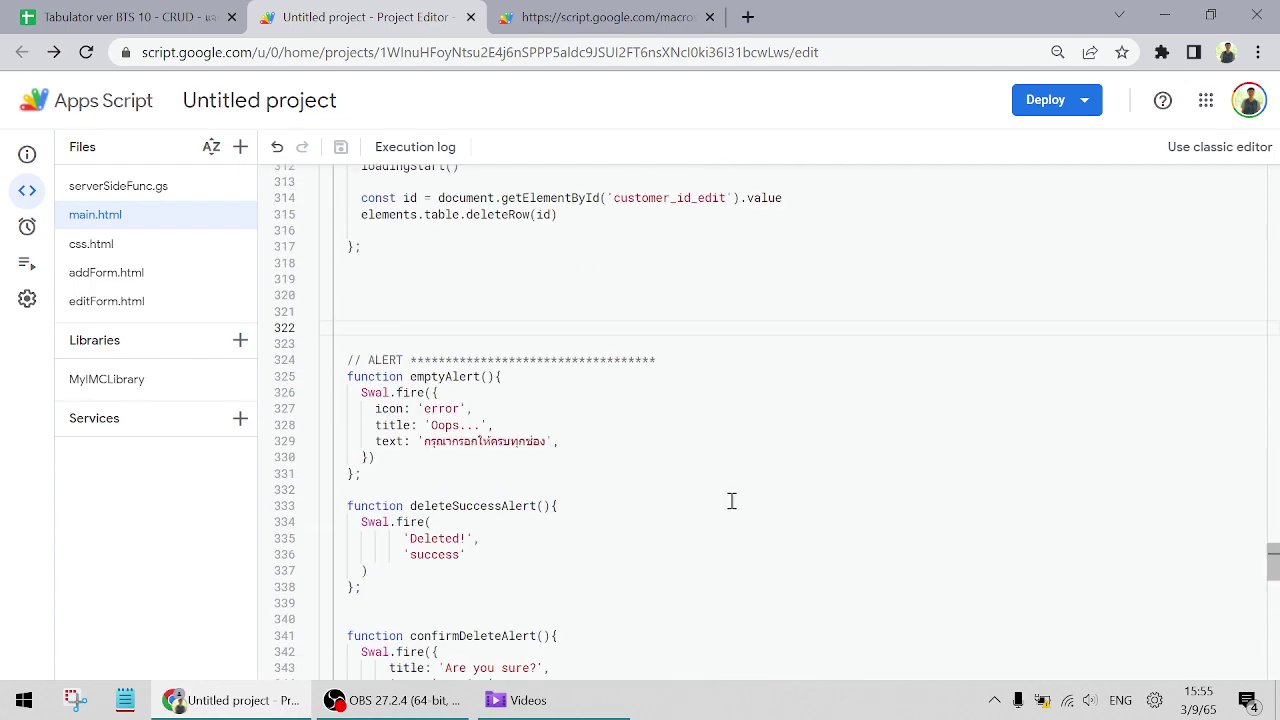
pyautogui.scroll(-3, 728, 505)
pyautogui.scroll(-3, 728, 466)
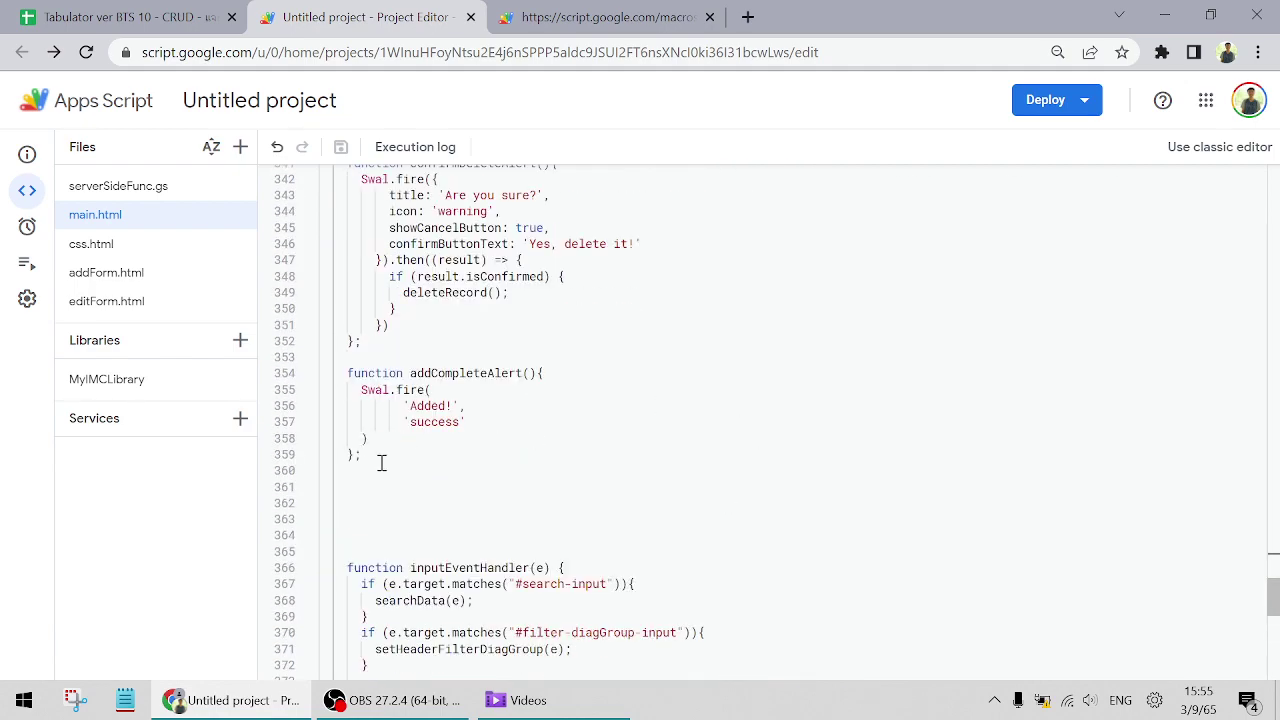
pyautogui.moveTo(381, 463); pyautogui.dragTo(347, 373)
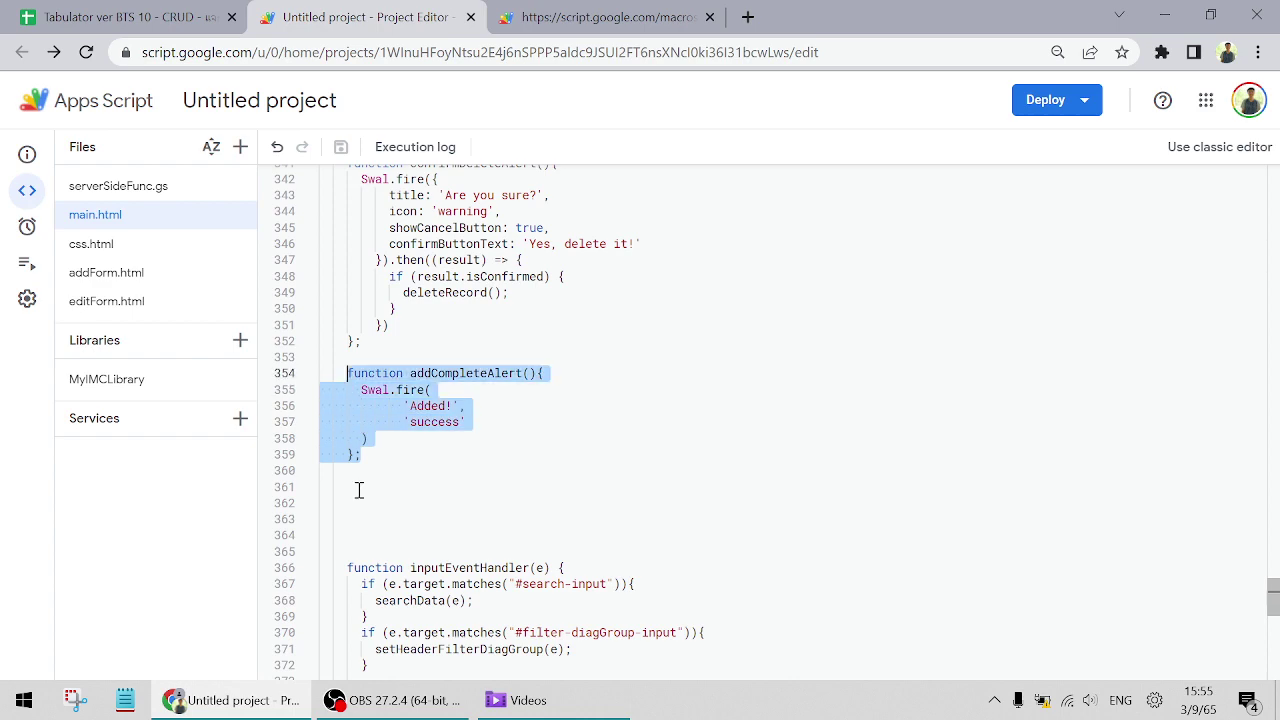
pyautogui.click(420, 468)
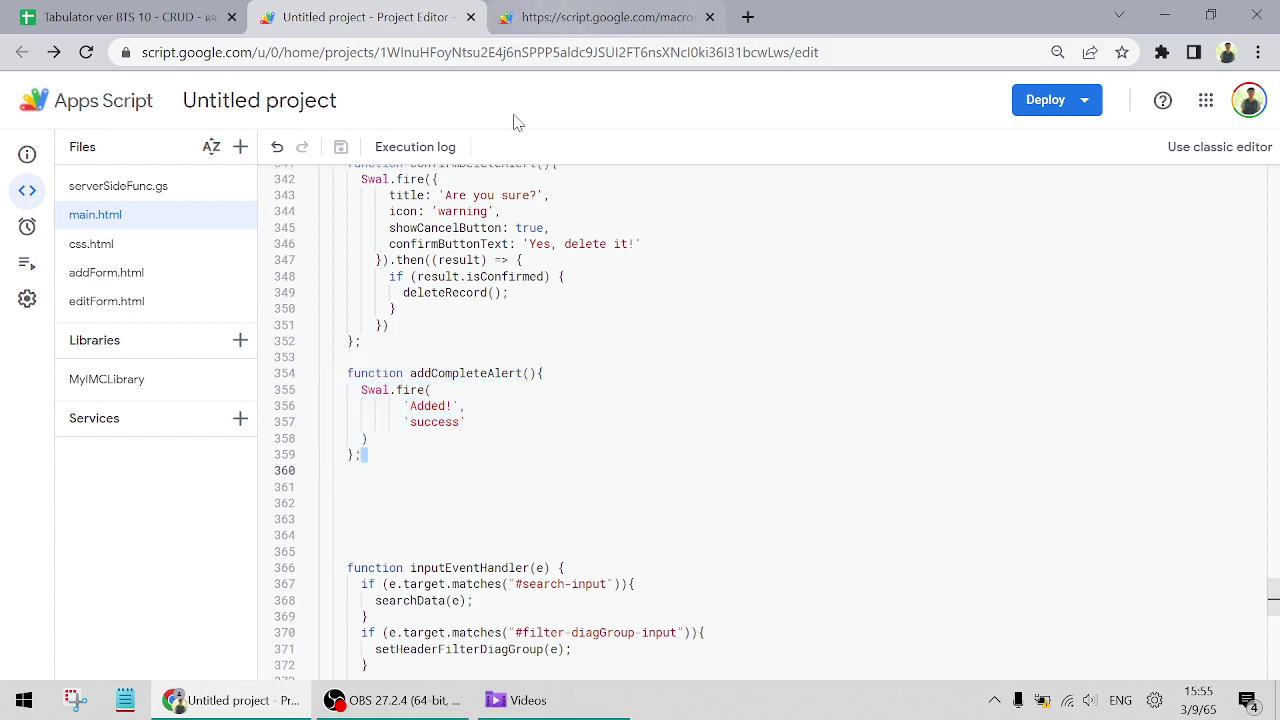
pyautogui.scroll(5, 509, 314)
# In the patient web app, change the condition of the Stroke patient admitted 2022-09-03 to เท่าเดิม and save the edit
pyautogui.click(600, 17)
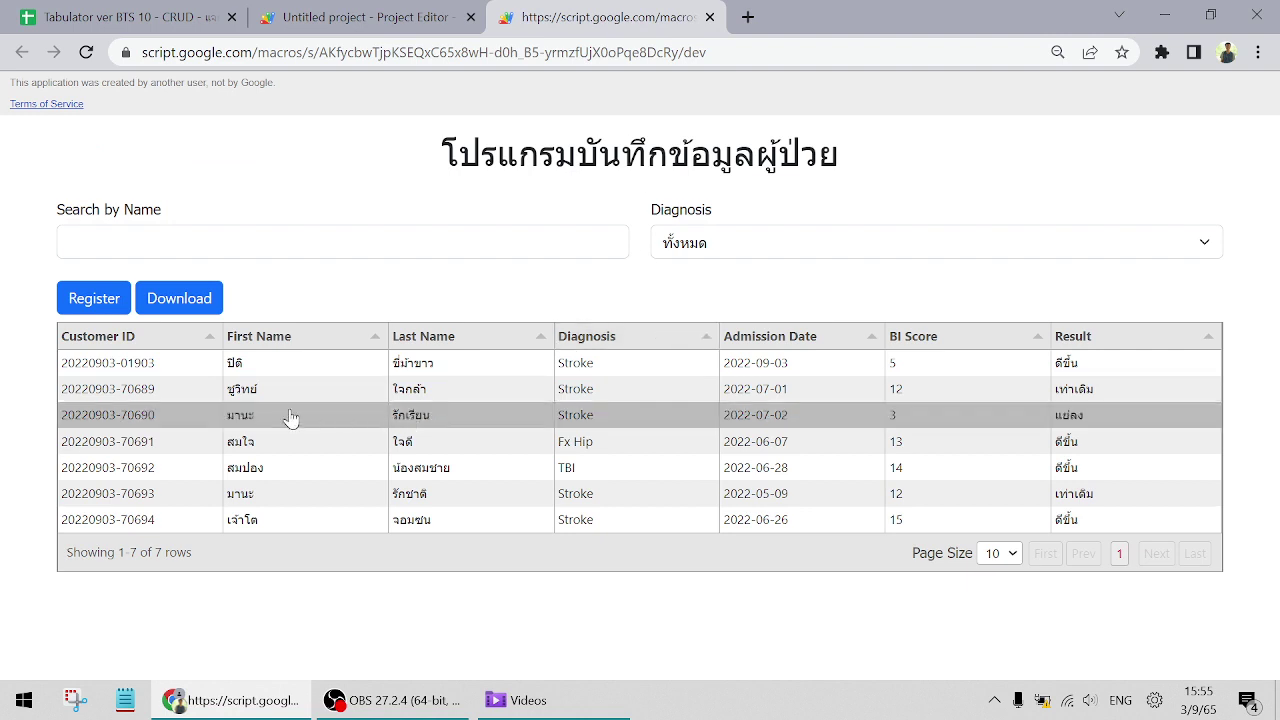
pyautogui.click(305, 368)
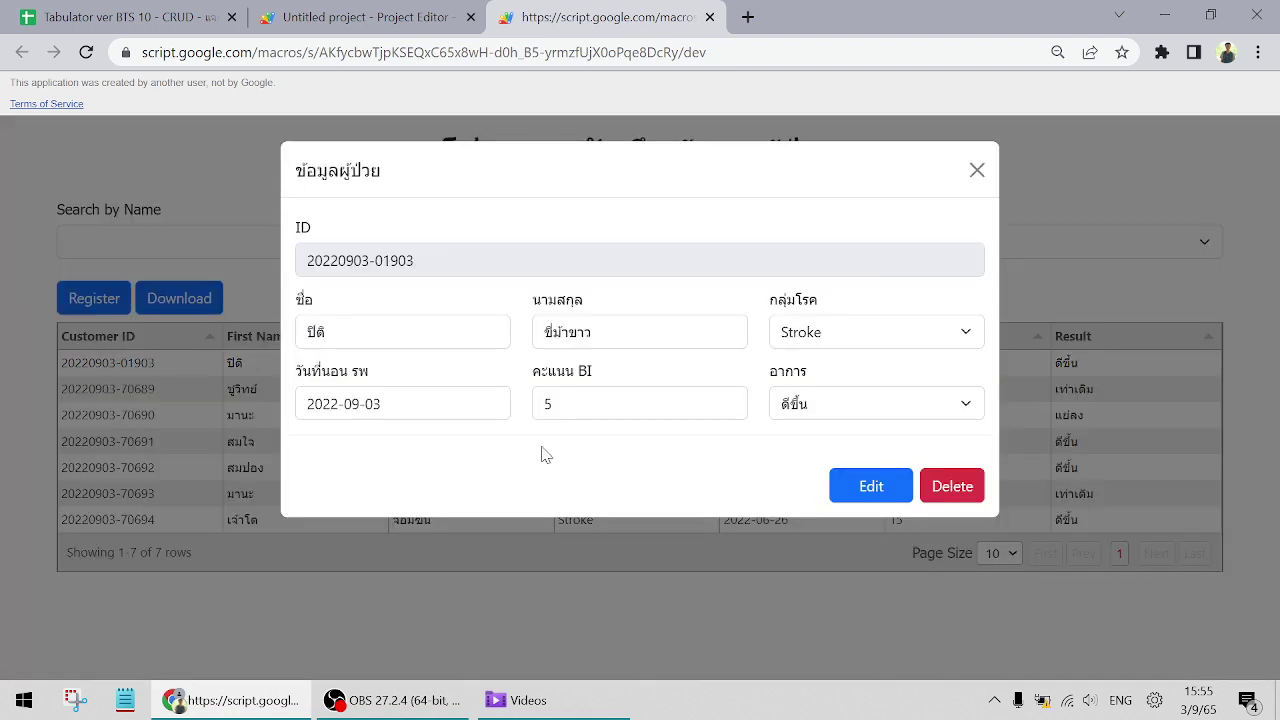
pyautogui.click(845, 410)
pyautogui.click(812, 467)
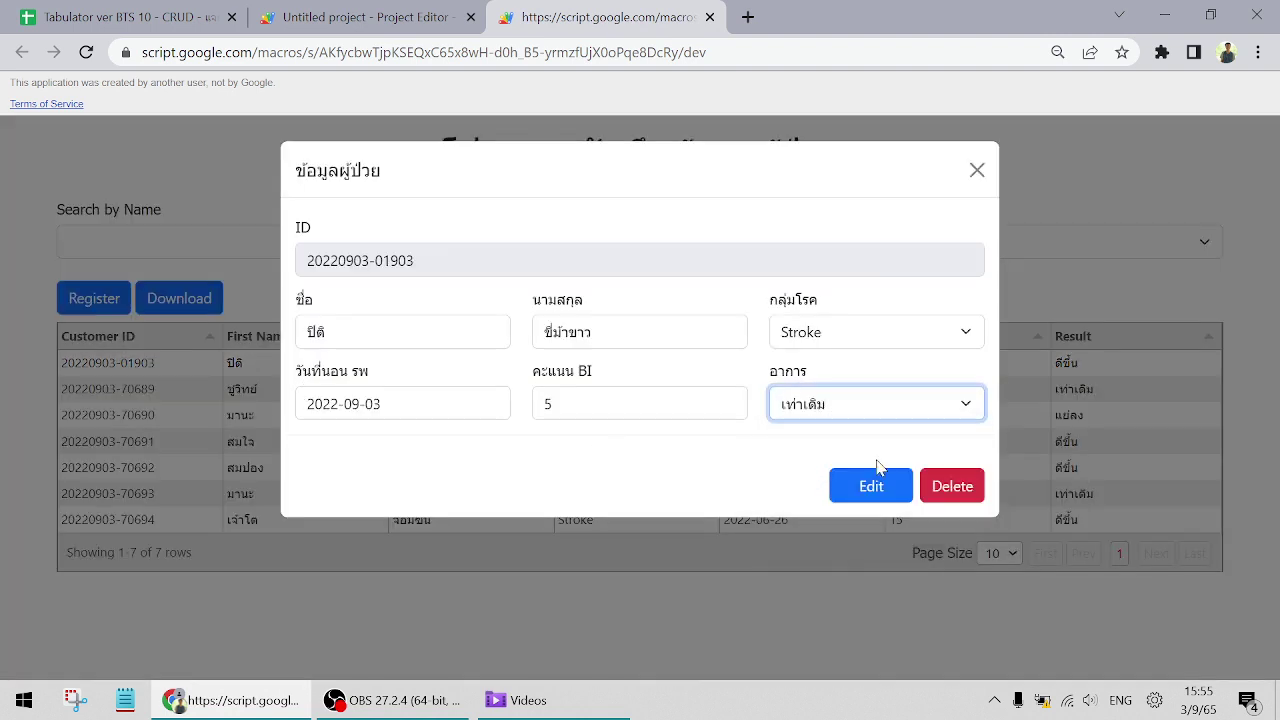
pyautogui.click(893, 491)
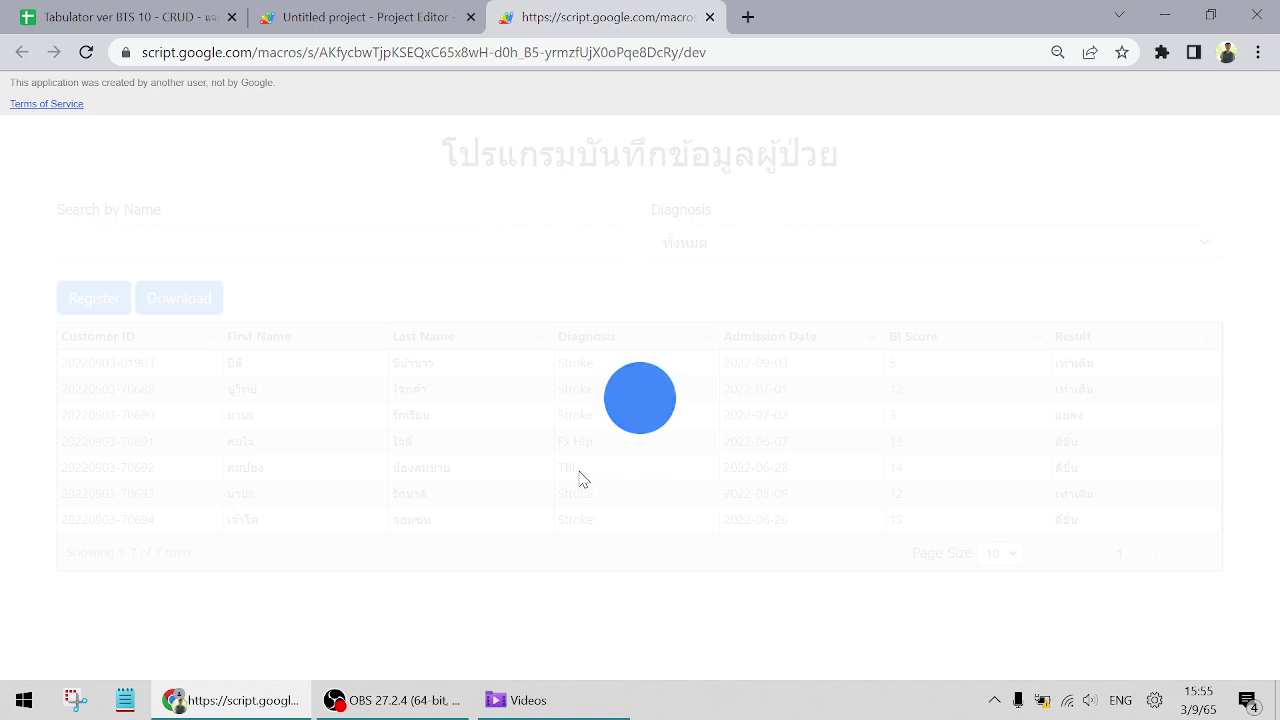
pyautogui.click(1077, 376)
pyautogui.click(1077, 319)
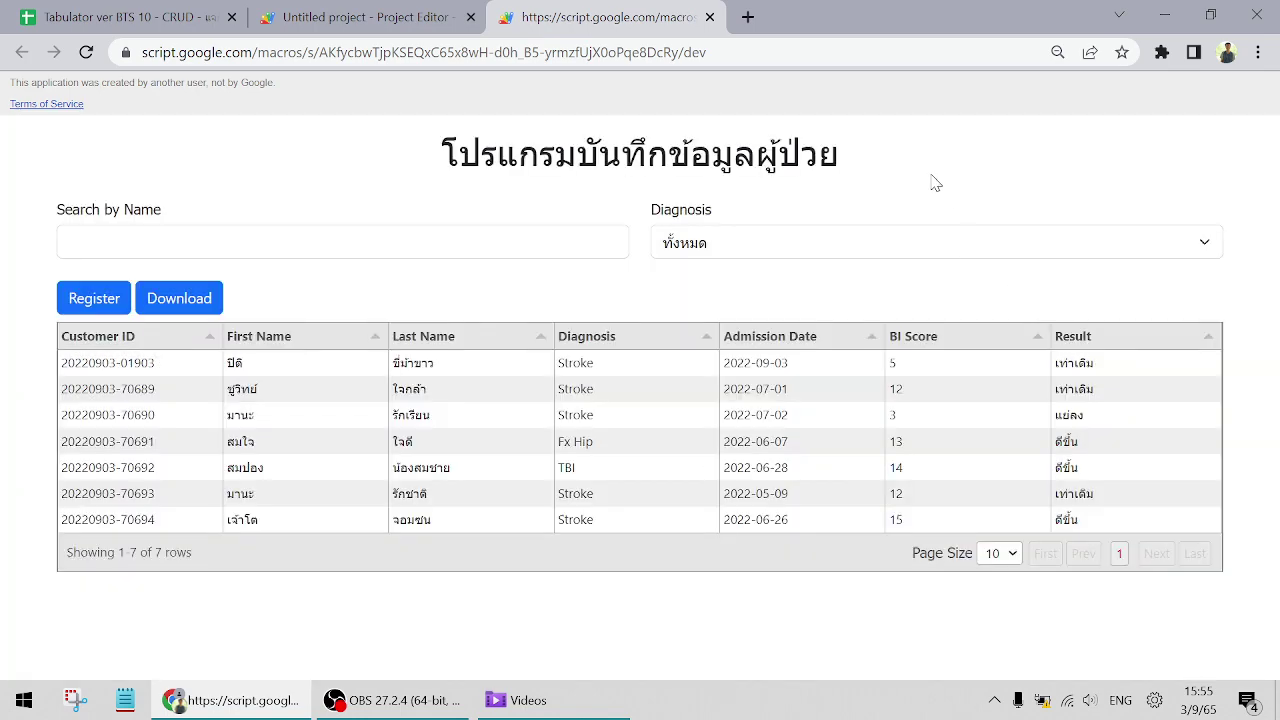
# In the Apps Script project's main.html, duplicate the addCompleteAlert function directly below the original, separated by a blank line
pyautogui.click(356, 16)
pyautogui.scroll(-2, 390, 505)
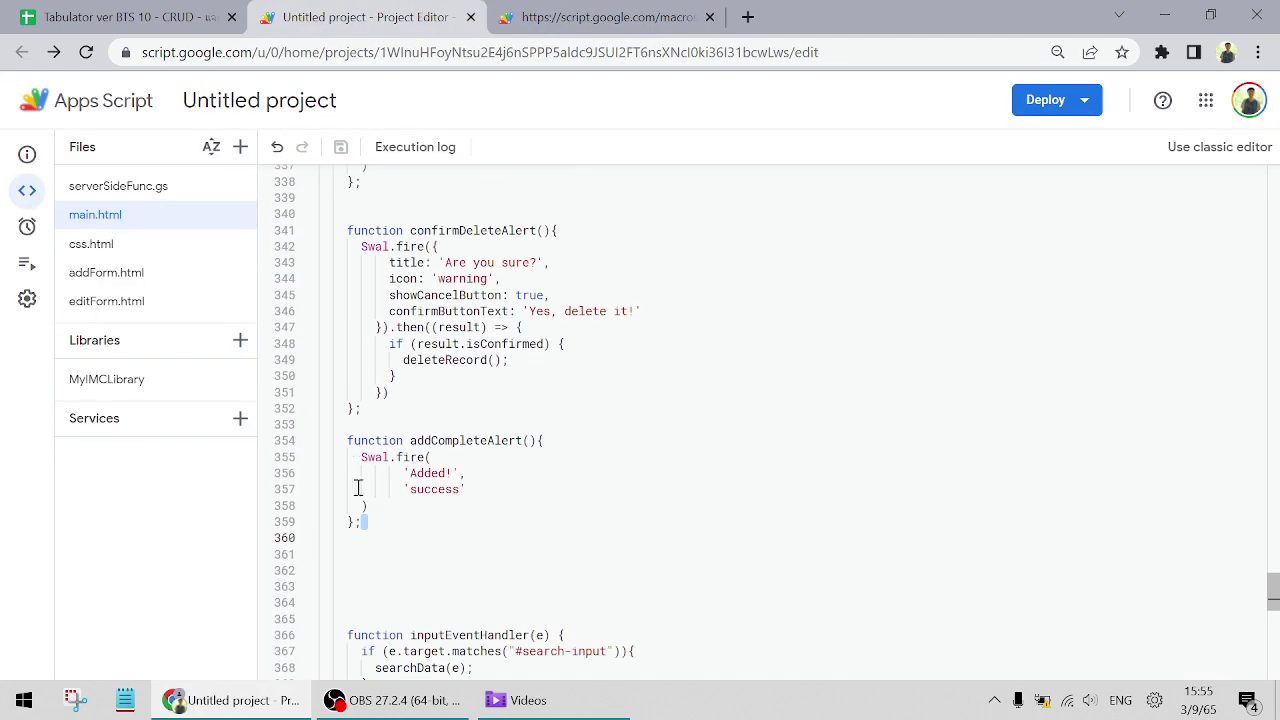
pyautogui.moveTo(367, 523); pyautogui.dragTo(352, 438)
pyautogui.hotkey('ctrl', 'c')
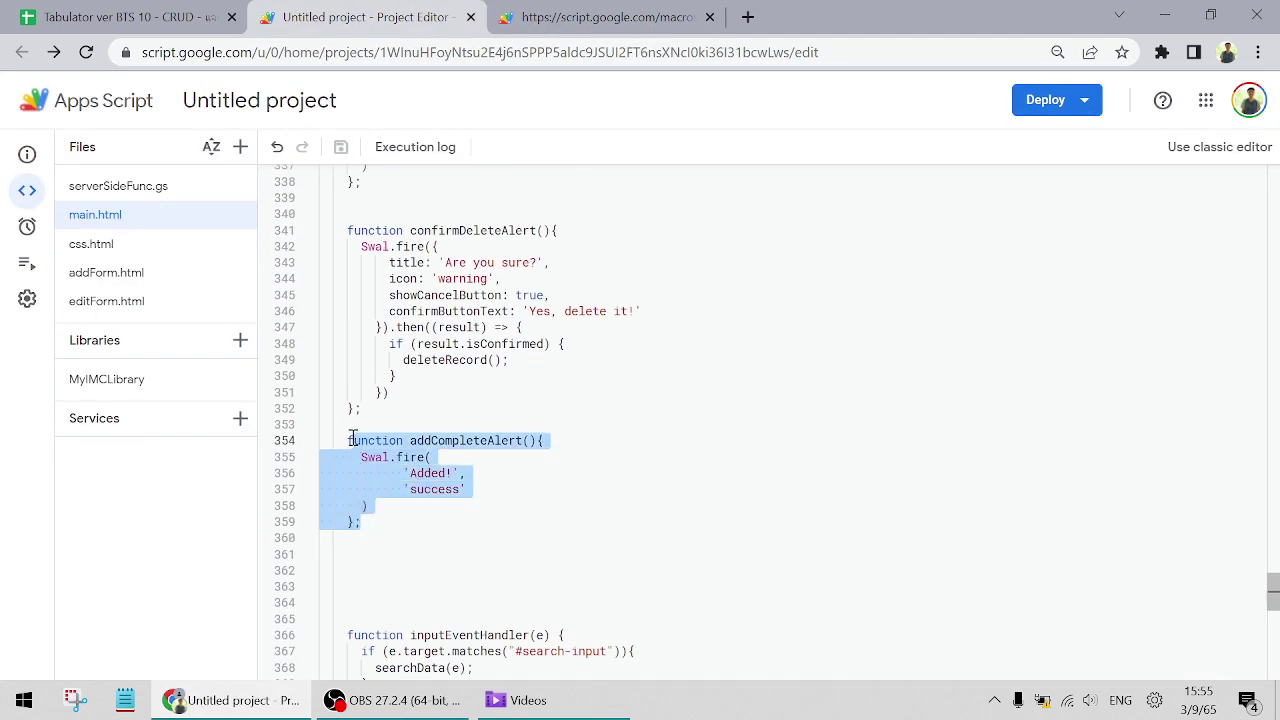
pyautogui.click(401, 527)
pyautogui.press('Return')
pyautogui.press('Return')
pyautogui.hotkey('ctrl', 'v')
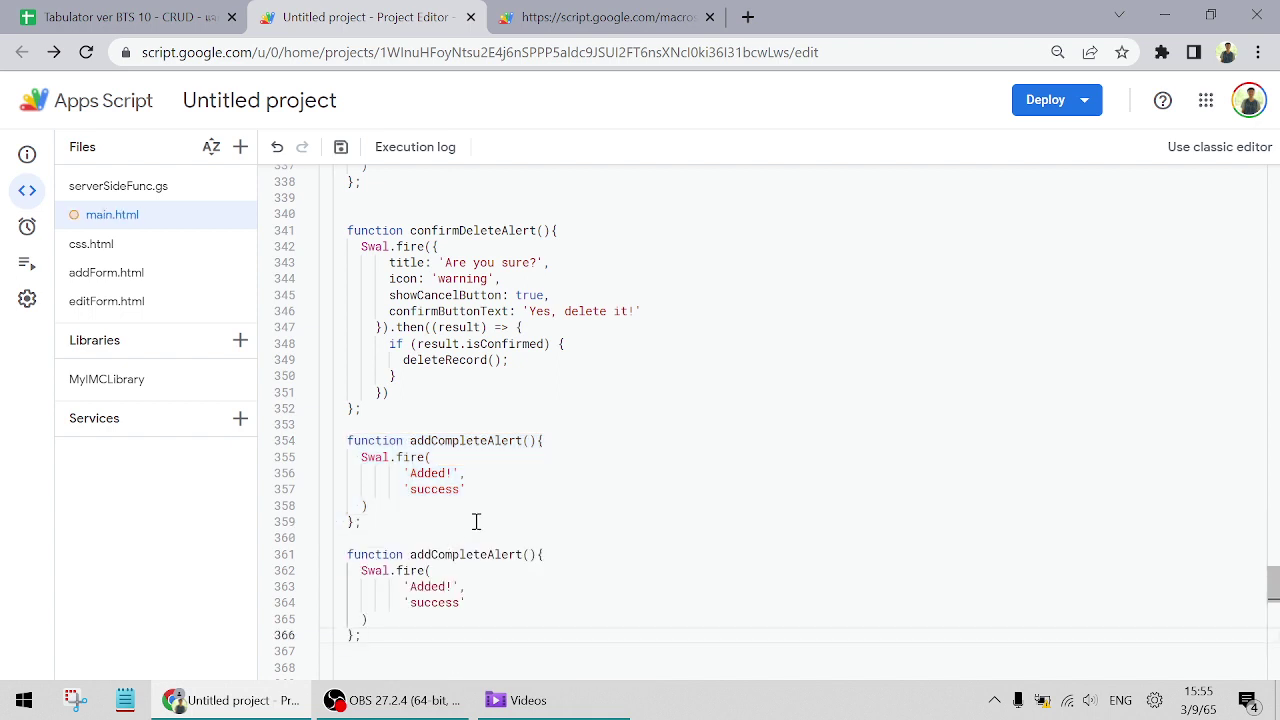
# Rename the duplicated alert function as editCompleteAlert
pyautogui.click(410, 560)
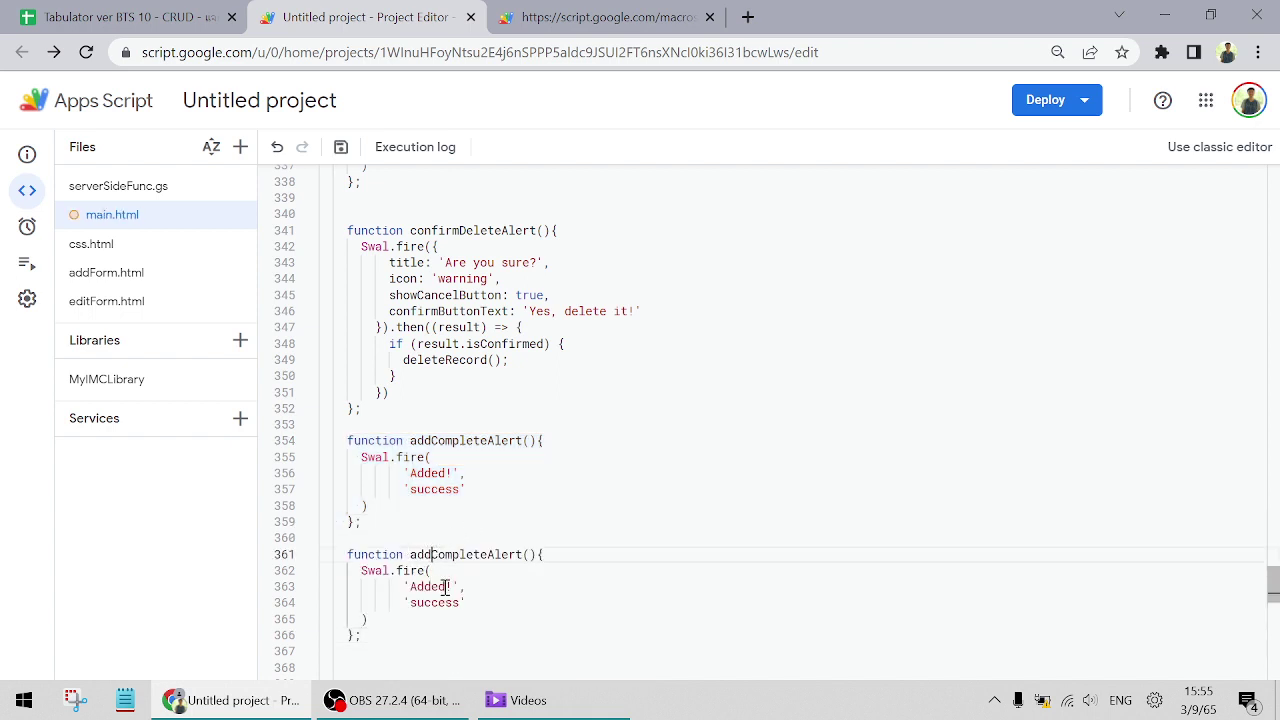
pyautogui.press('BackSpace')
pyautogui.press('BackSpace')
pyautogui.press('BackSpace')
pyautogui.write('edit')
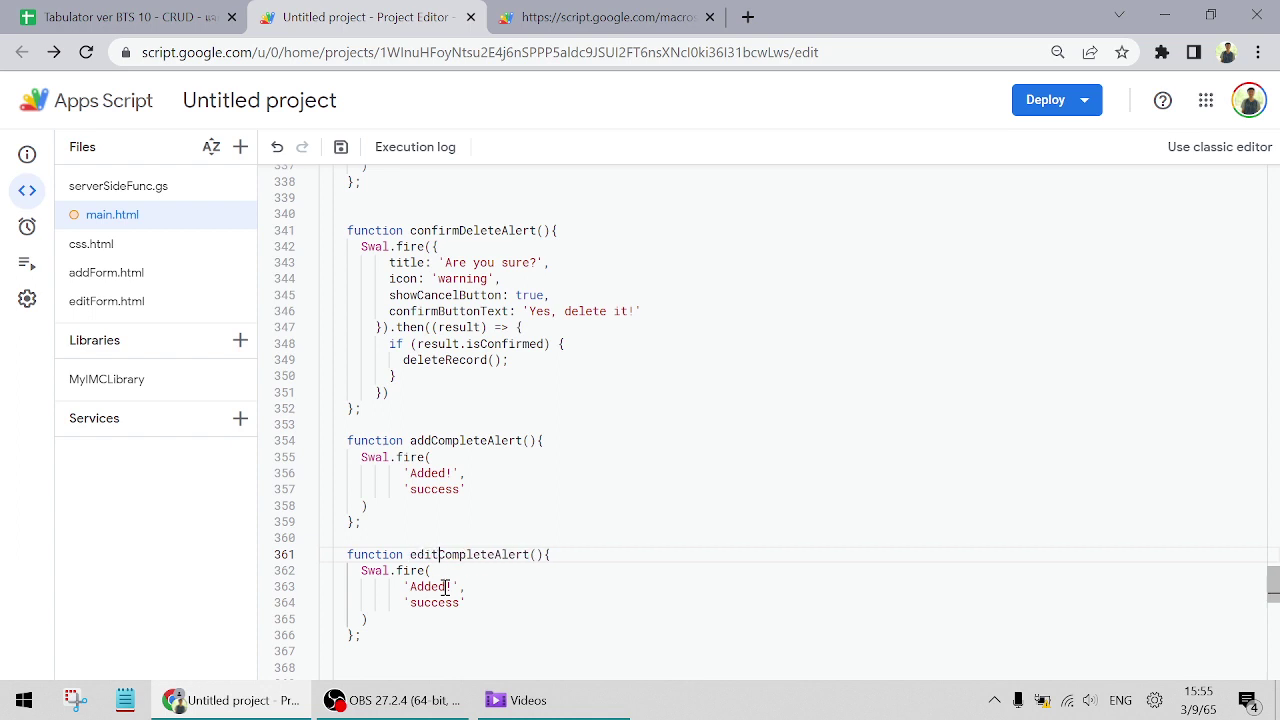
# Change the alert title in the editCompleteAlert function to 'Edited!'
pyautogui.scroll(-3, 480, 433)
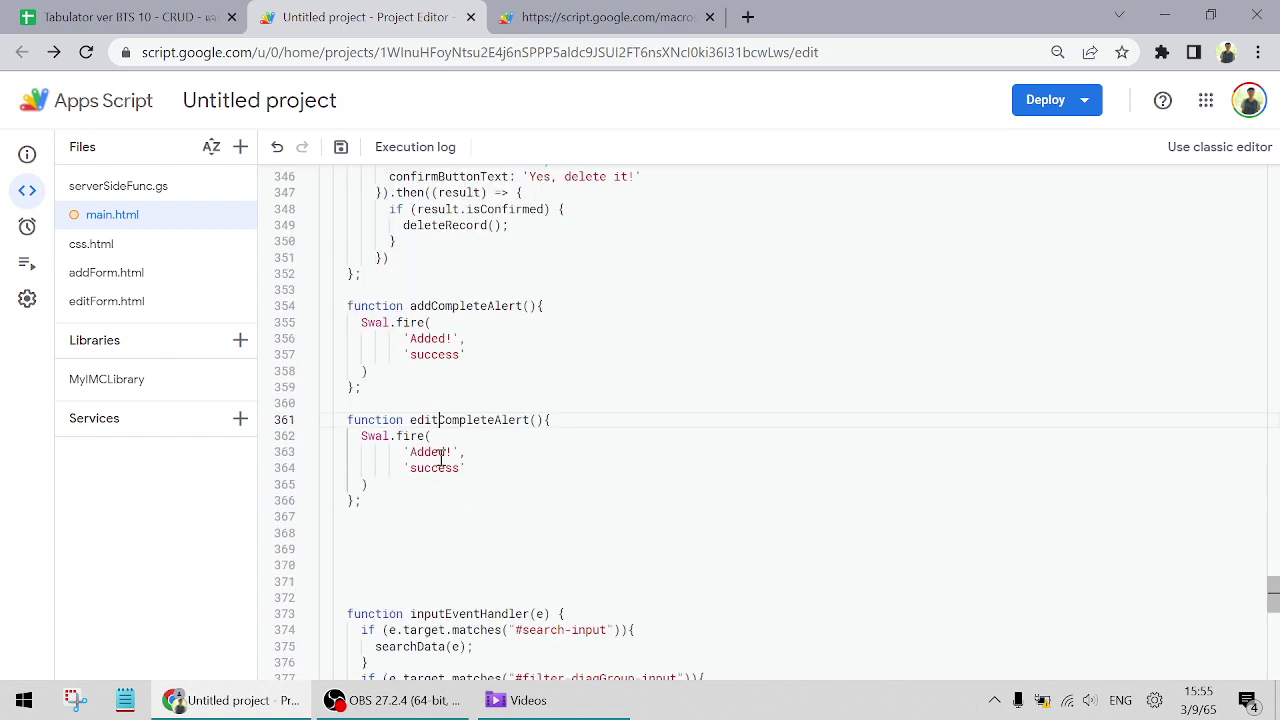
pyautogui.doubleClick(441, 456)
pyautogui.write('Edit')
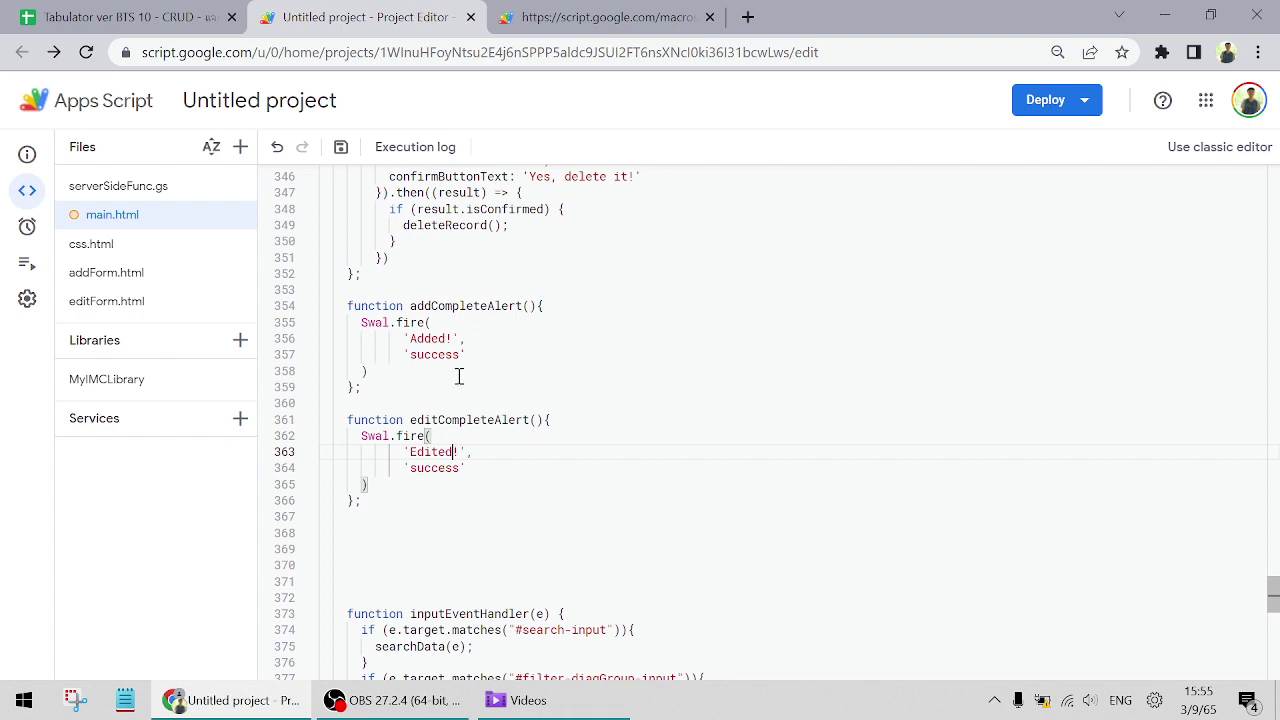
# Call editCompleteAlert() directly after loadingEnd() in the success handler of the editRecord function, and save the project
pyautogui.scroll(-3, 445, 441)
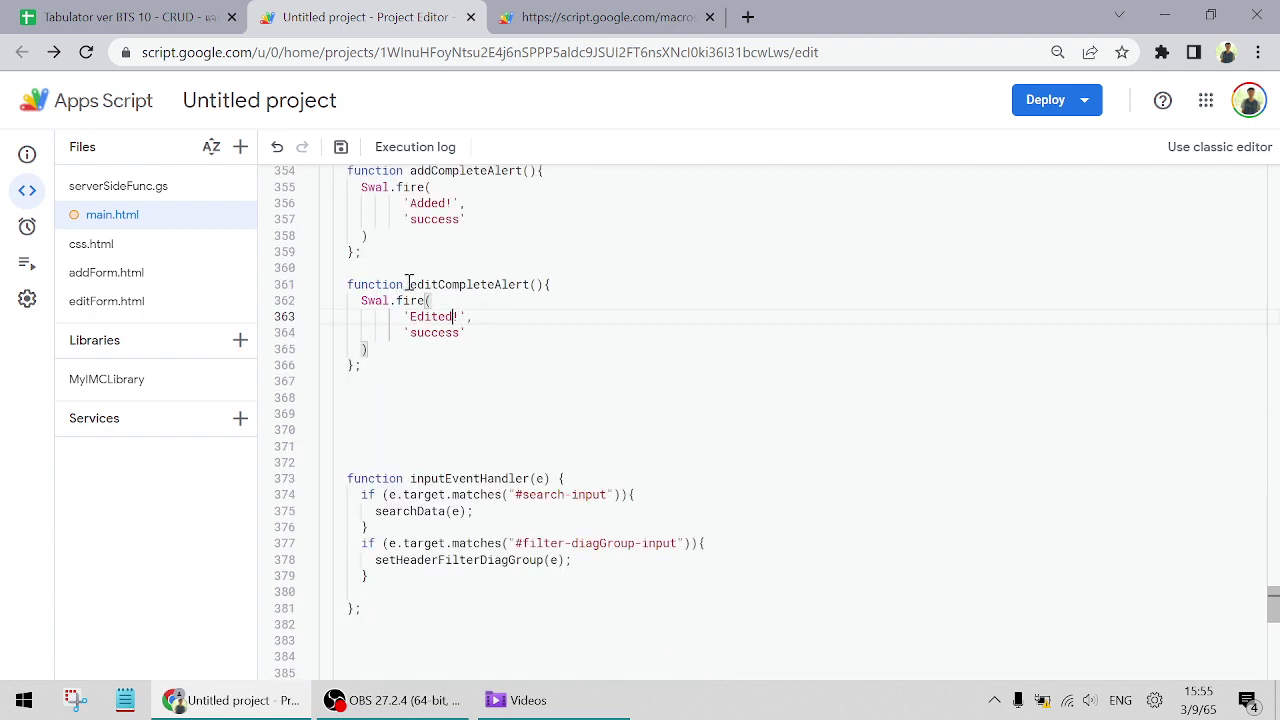
pyautogui.moveTo(408, 284); pyautogui.dragTo(541, 285)
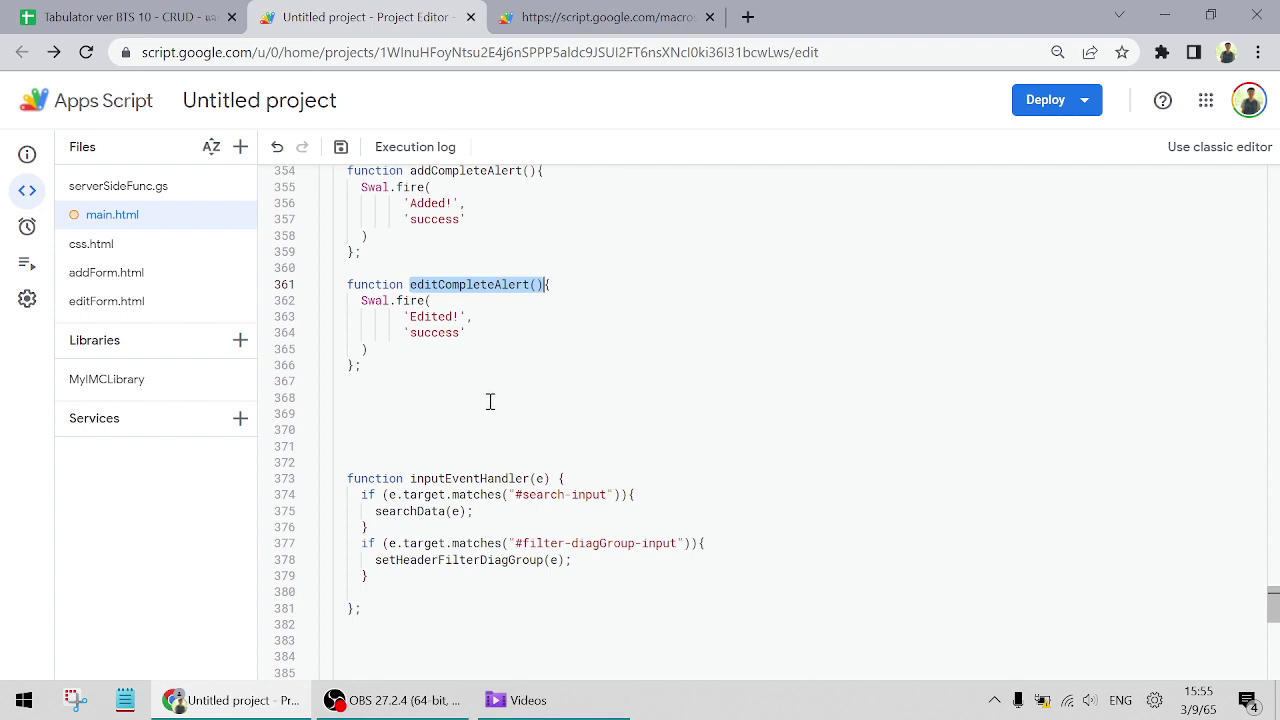
pyautogui.scroll(-12, 490, 410)
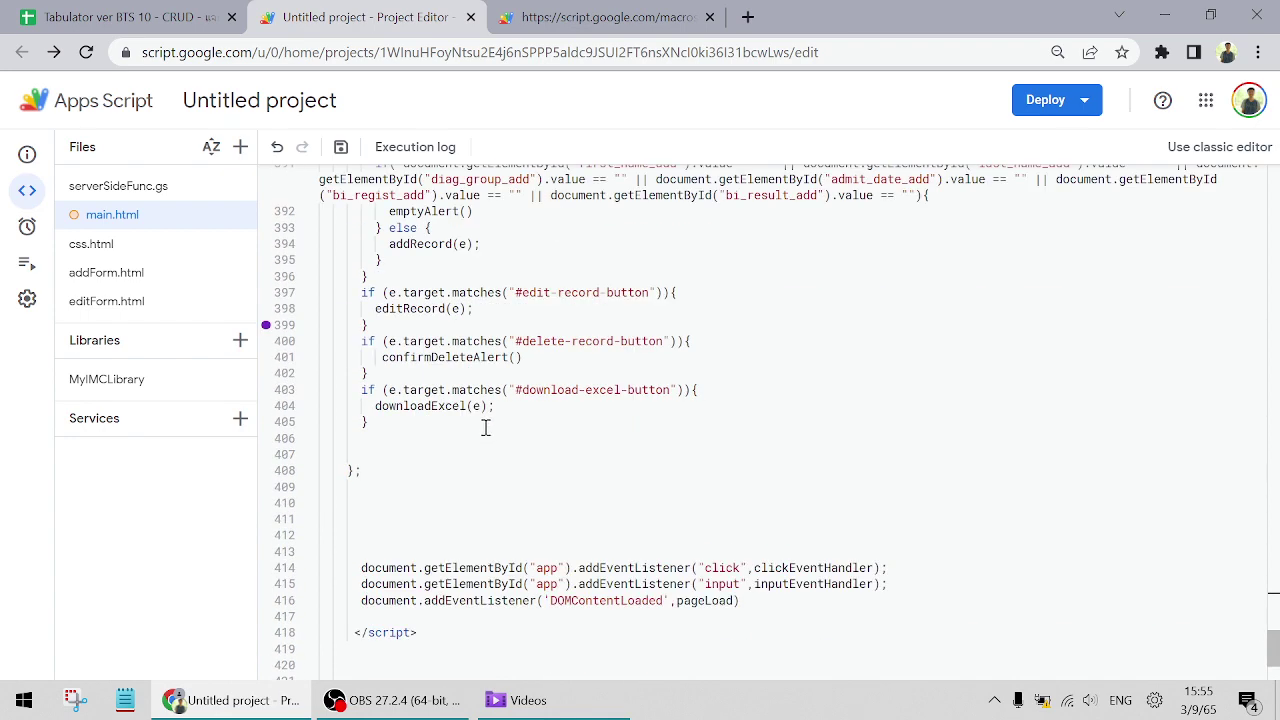
pyautogui.doubleClick(407, 308)
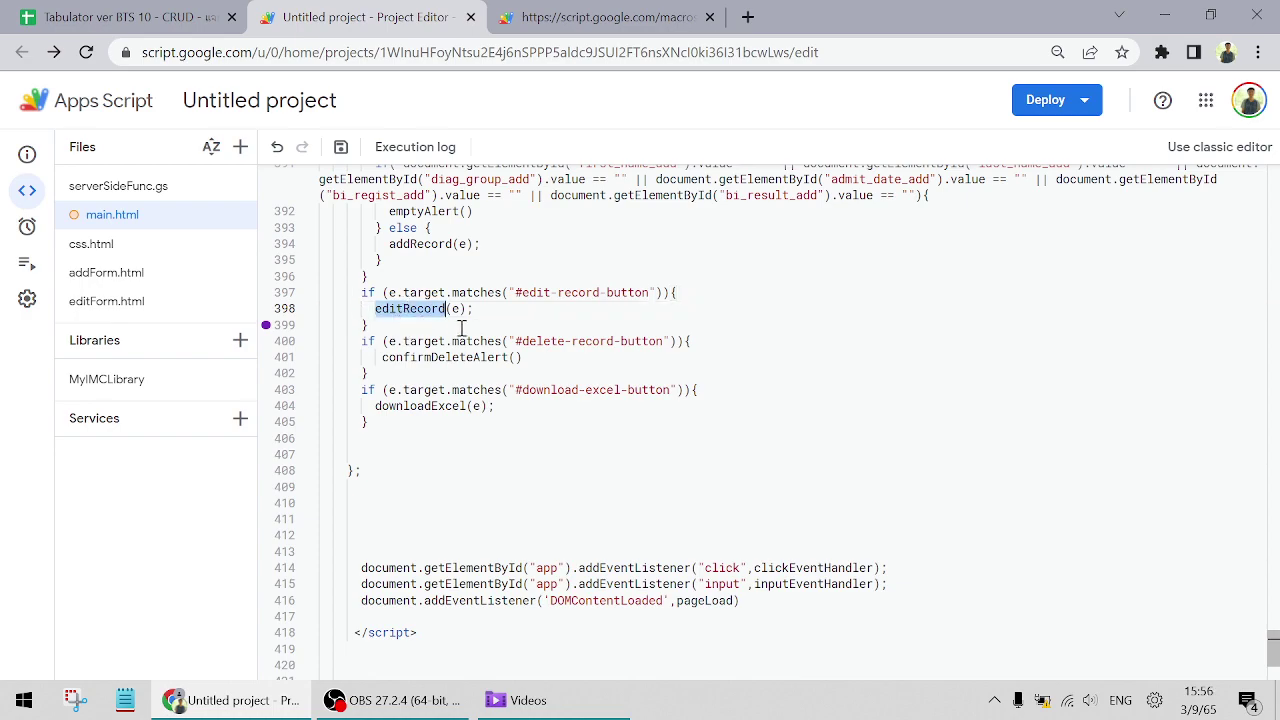
pyautogui.scroll(-3, 451, 526)
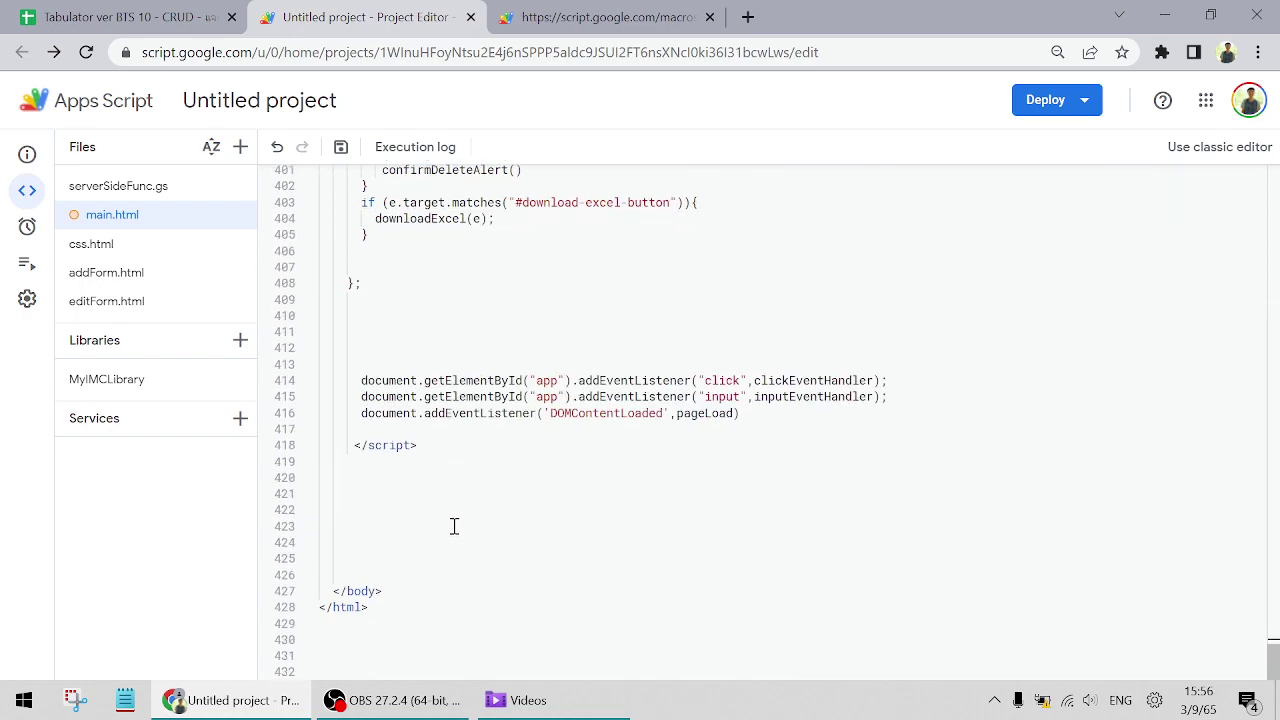
pyautogui.scroll(20, 456, 513)
pyautogui.scroll(7, 456, 513)
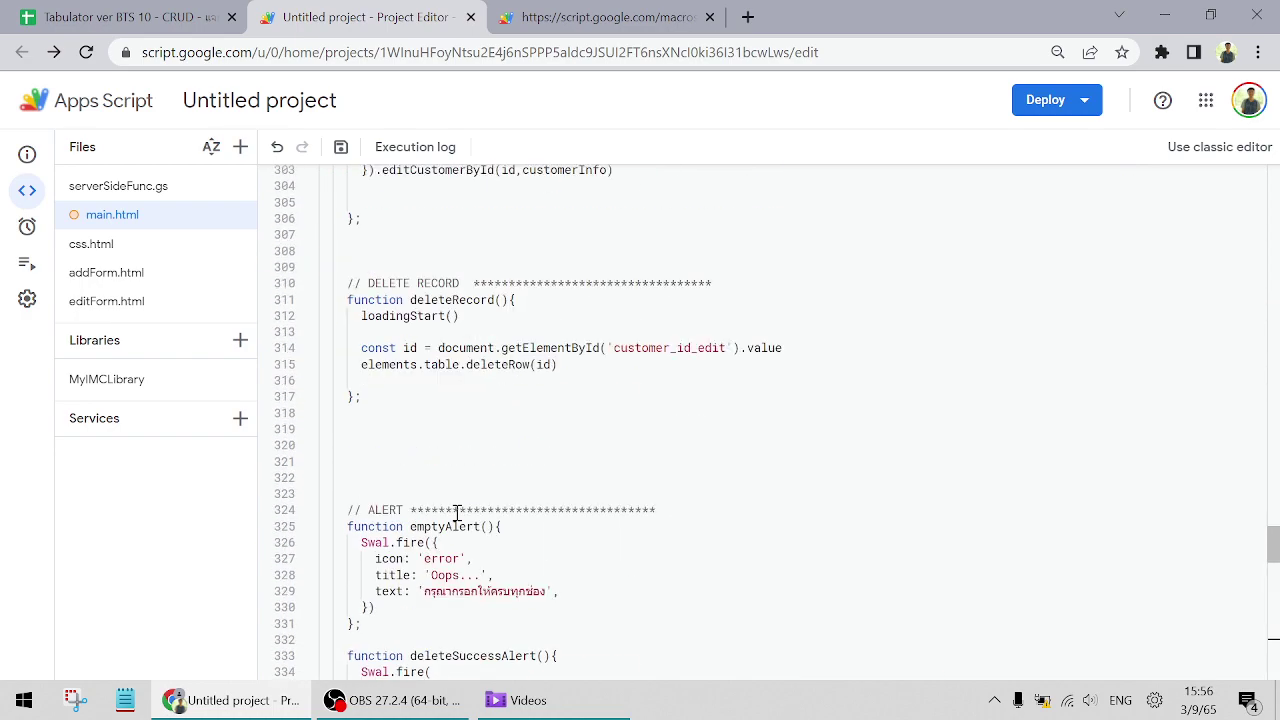
pyautogui.scroll(-3, 457, 513)
pyautogui.scroll(5, 458, 512)
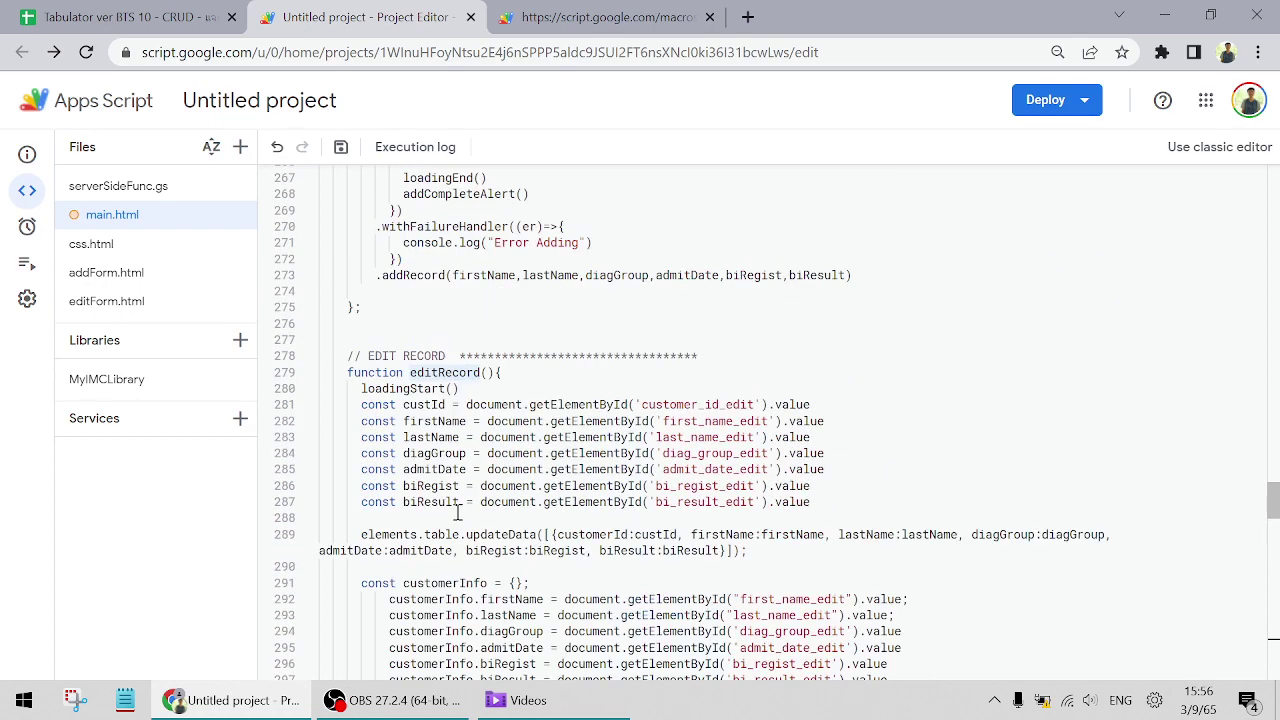
pyautogui.scroll(-3, 457, 512)
pyautogui.scroll(-4, 471, 490)
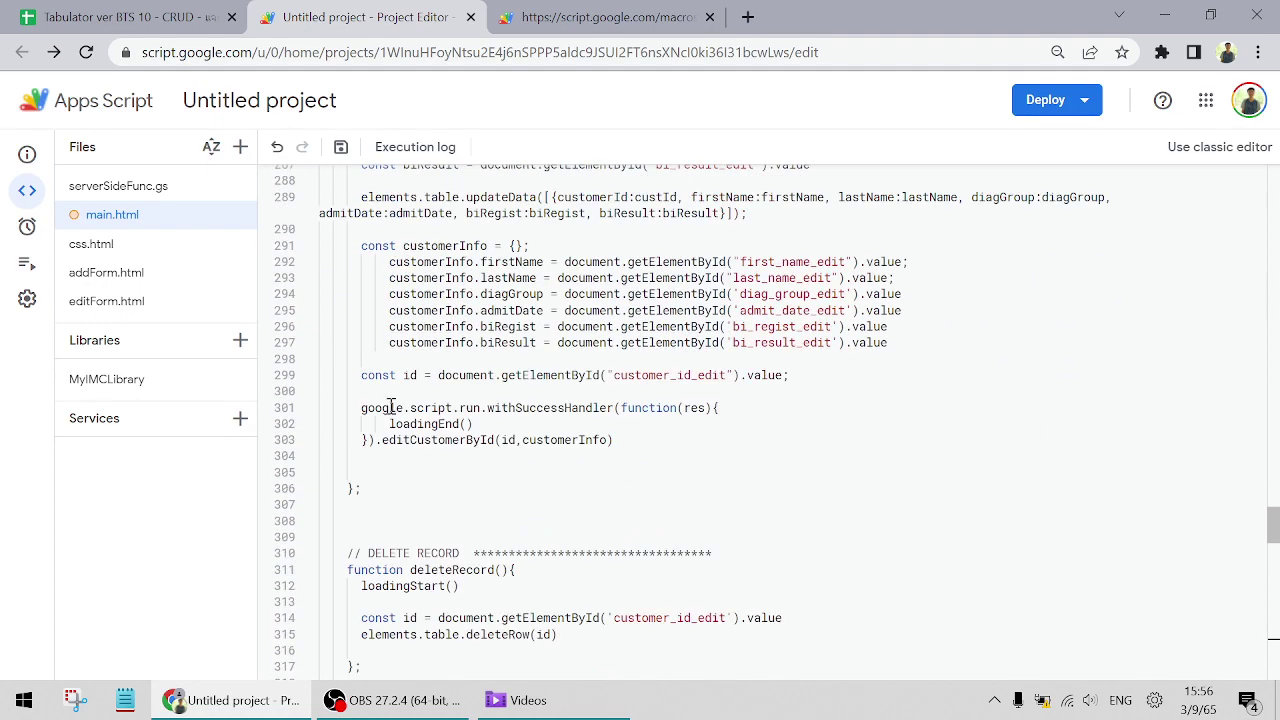
pyautogui.click(489, 425)
pyautogui.press('Return')
pyautogui.write('editCompleteAlert()')
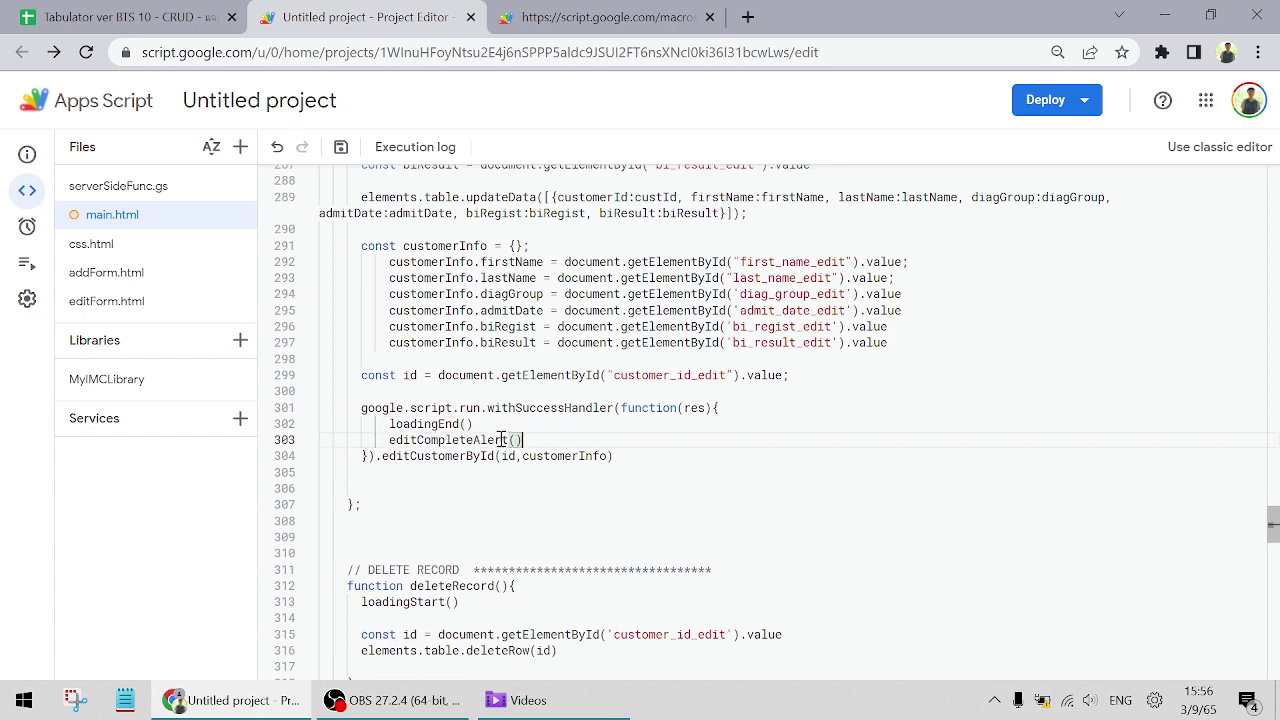
pyautogui.click(339, 147)
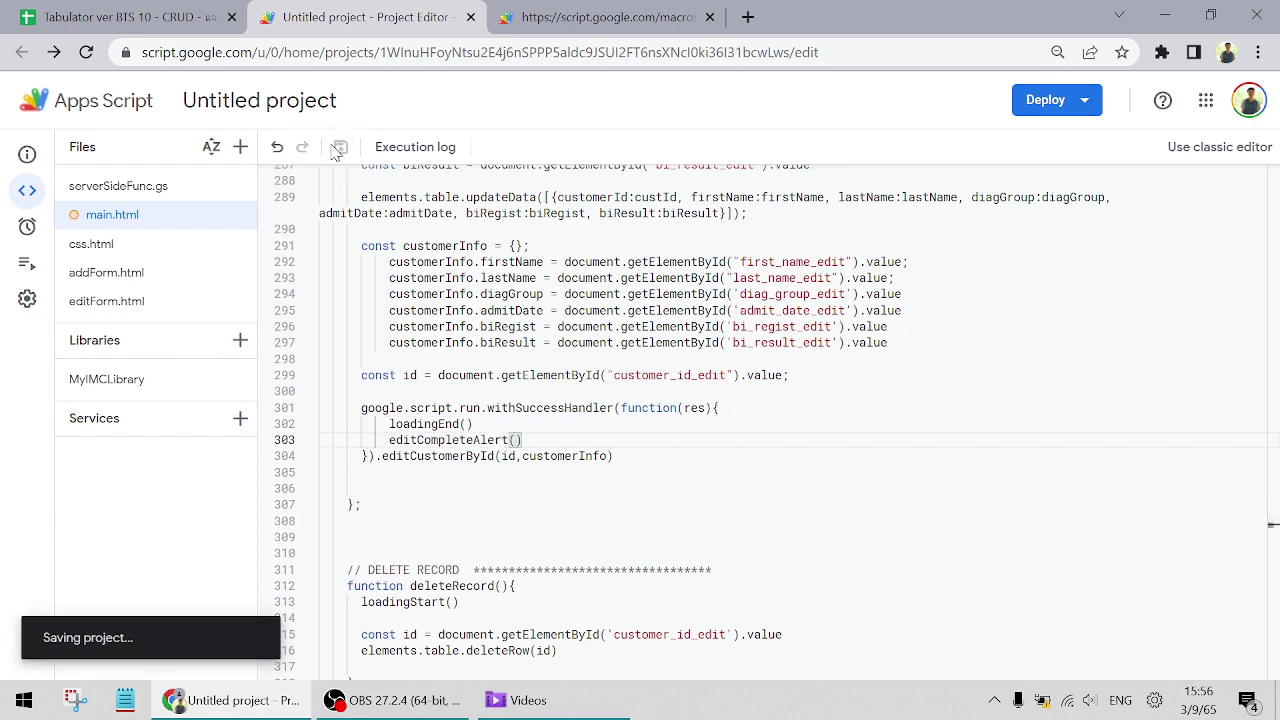
# In the reloaded patient web app, set the BI score of the Stroke patient admitted 2022-07-01 to 10, save the edit and dismiss the alert
pyautogui.click(598, 17)
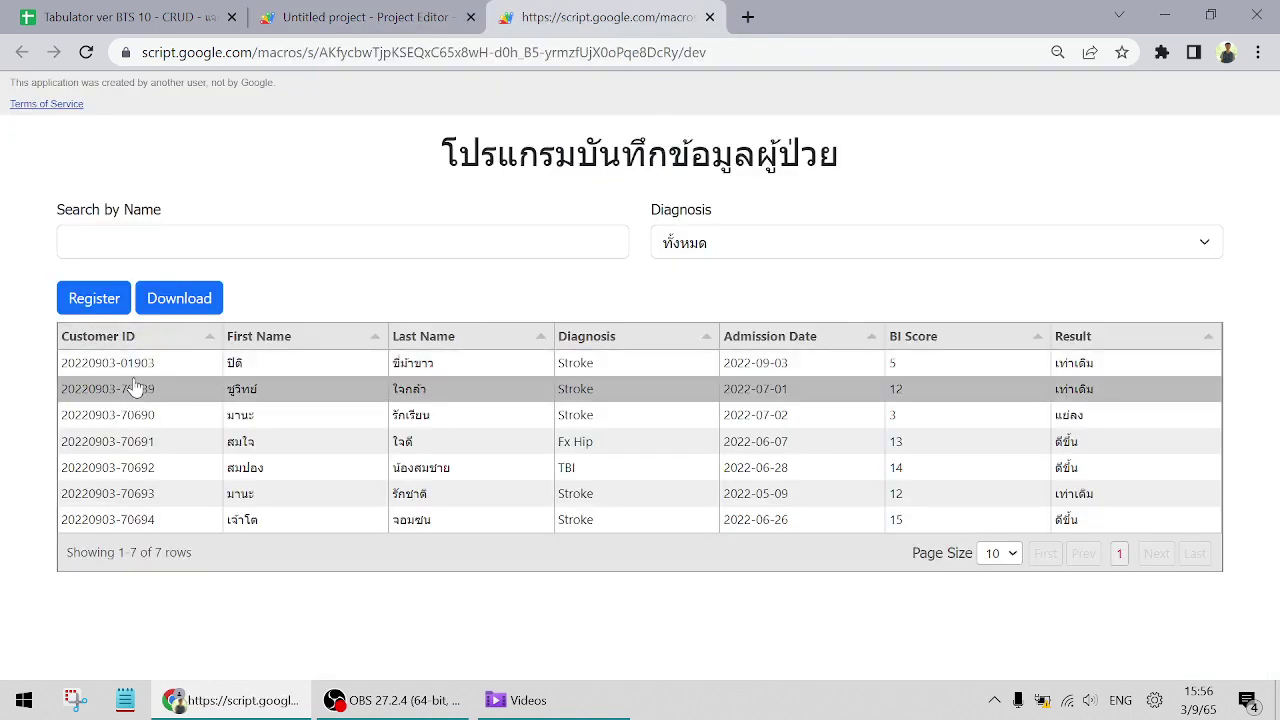
pyautogui.click(86, 53)
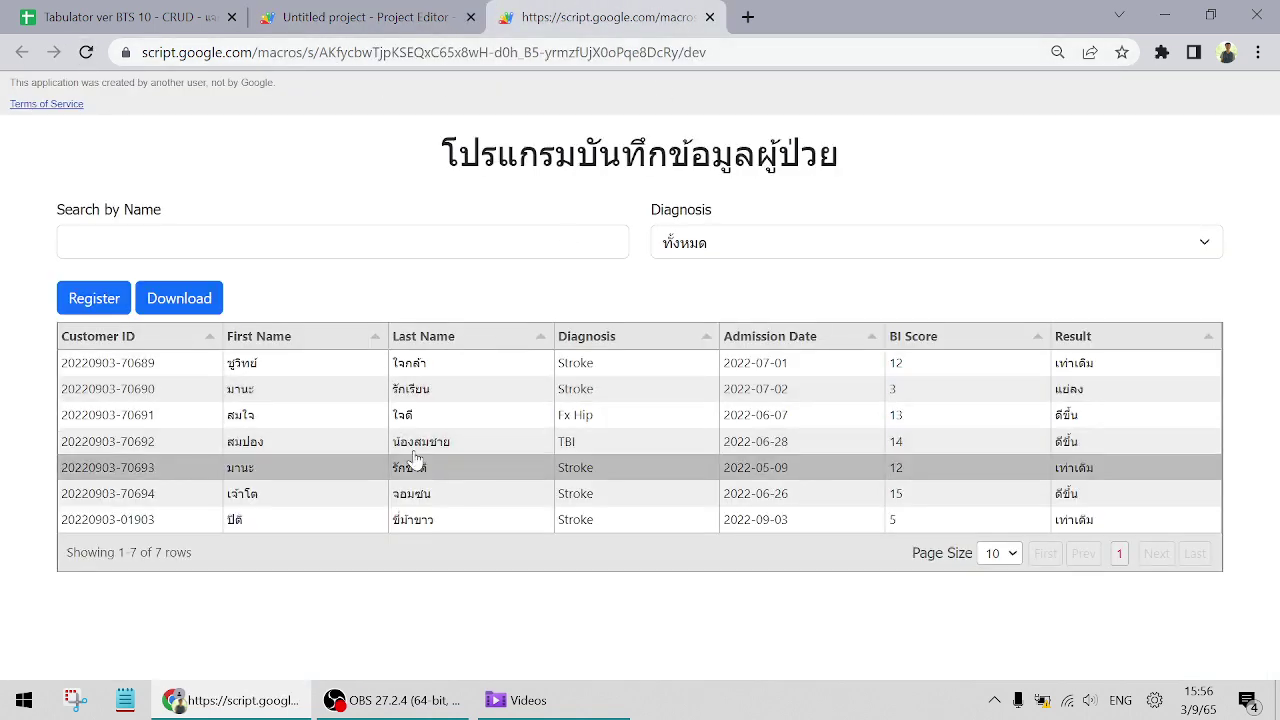
pyautogui.click(943, 370)
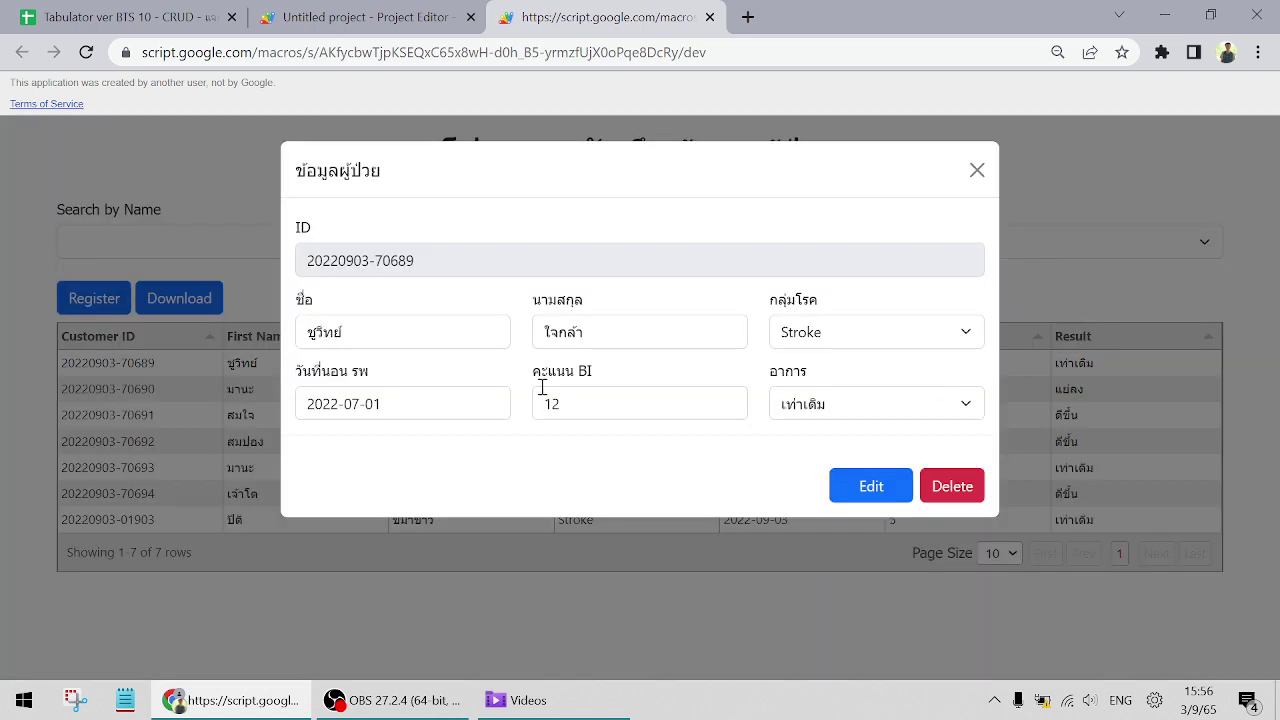
pyautogui.doubleClick(572, 403)
pyautogui.write('1')
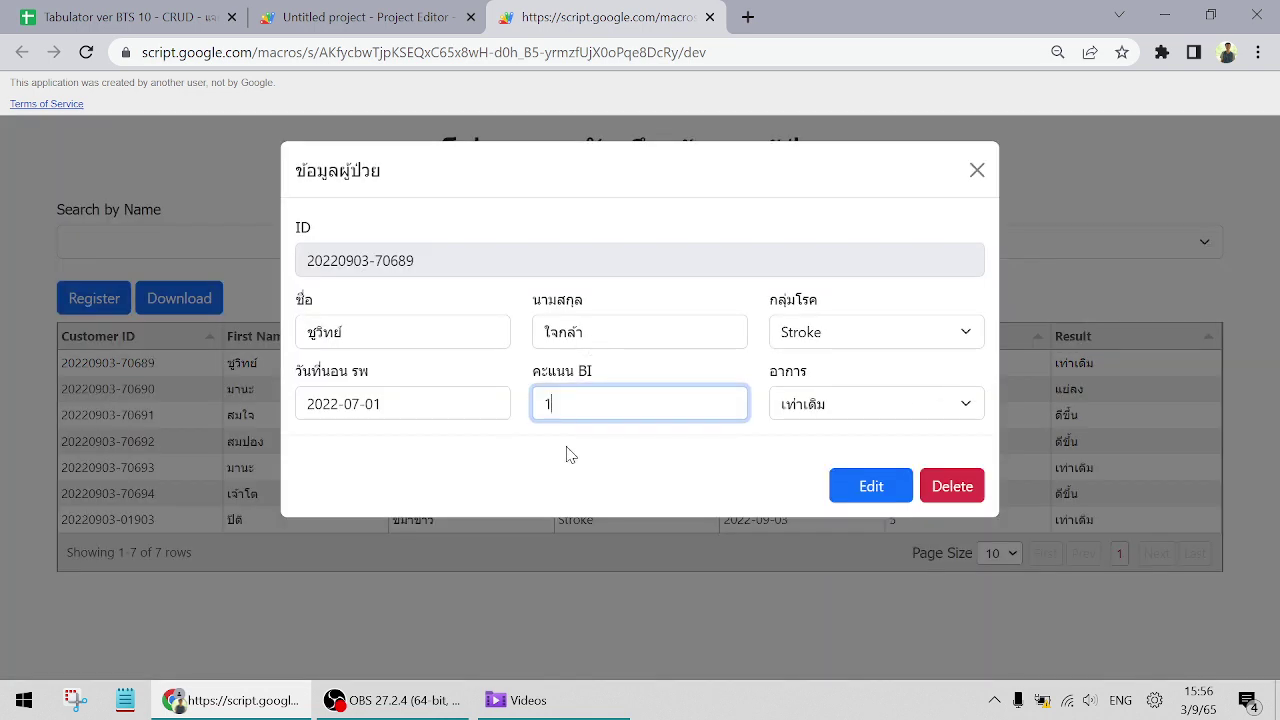
pyautogui.click(882, 490)
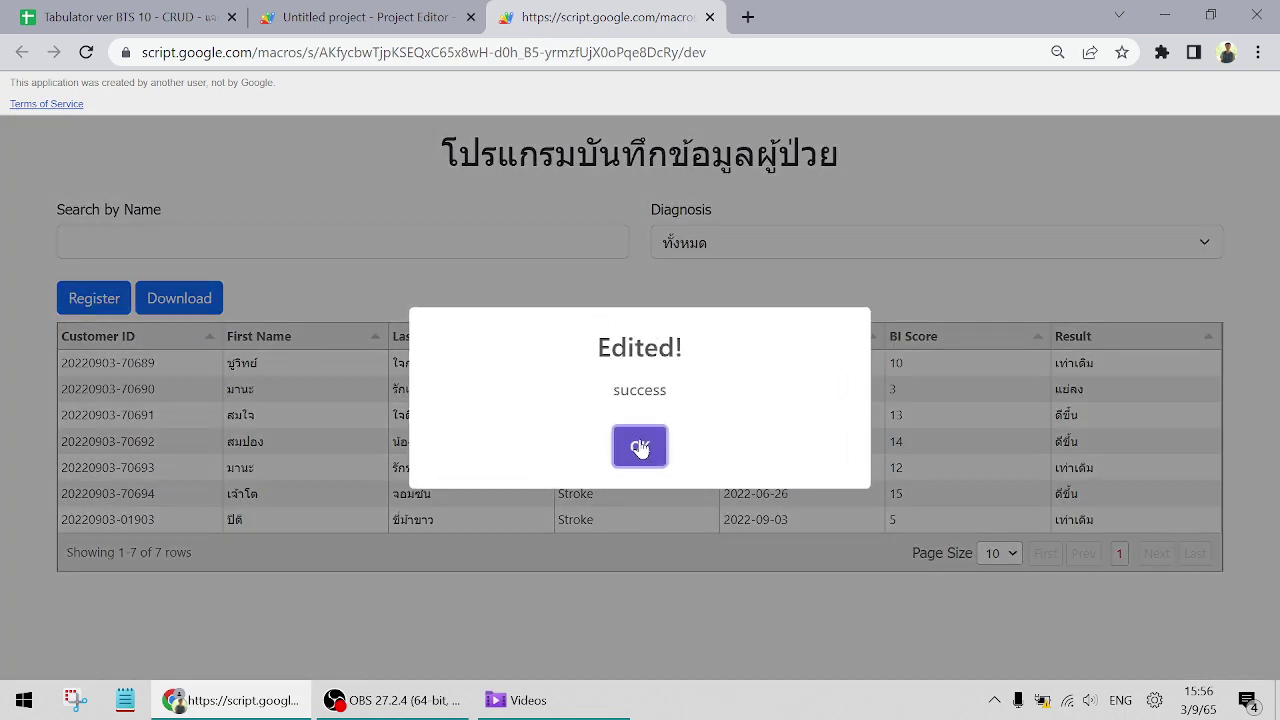
pyautogui.click(638, 447)
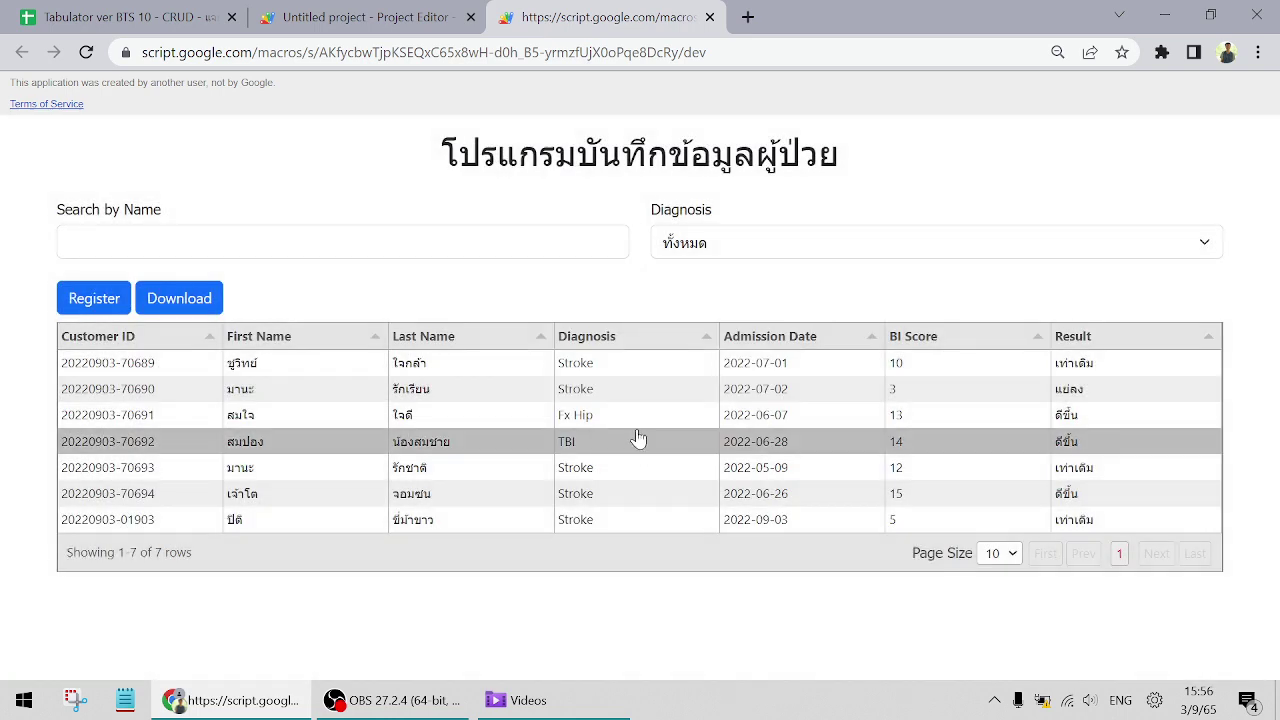
# Switch to the source spreadsheet and remove "Tabulator ver" from the beginning of its title
pyautogui.click(170, 8)
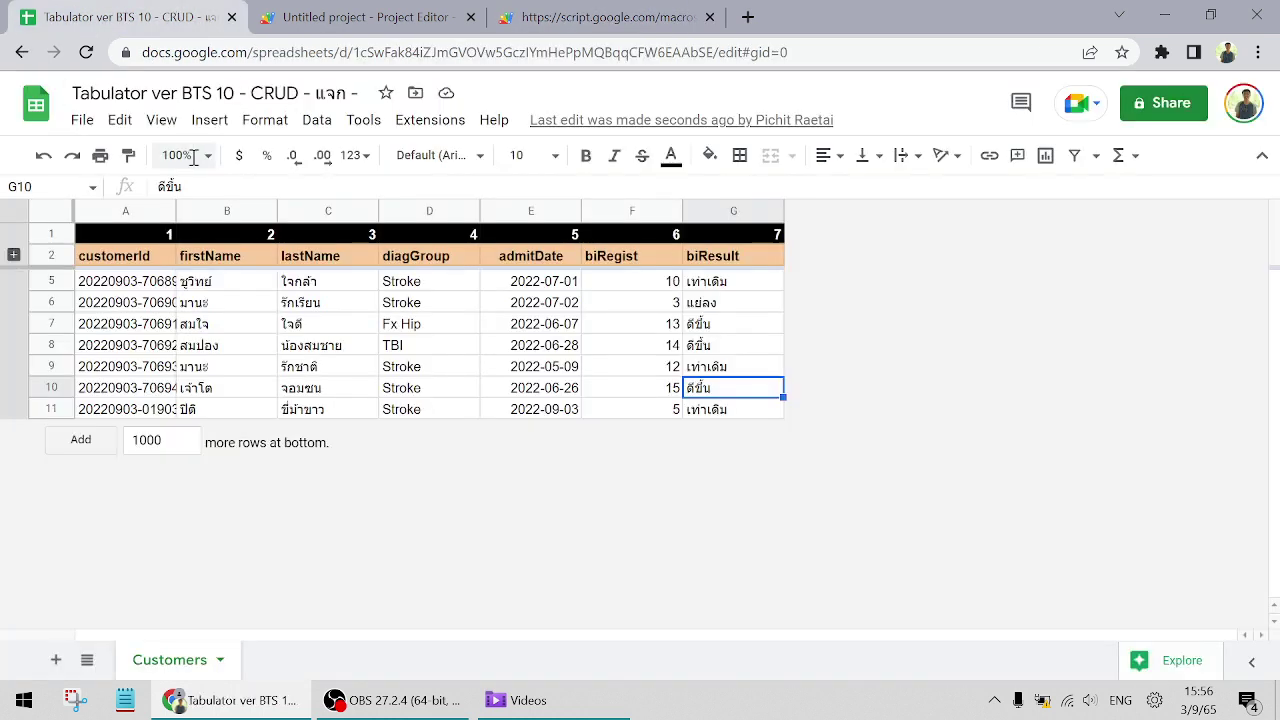
pyautogui.doubleClick(145, 92)
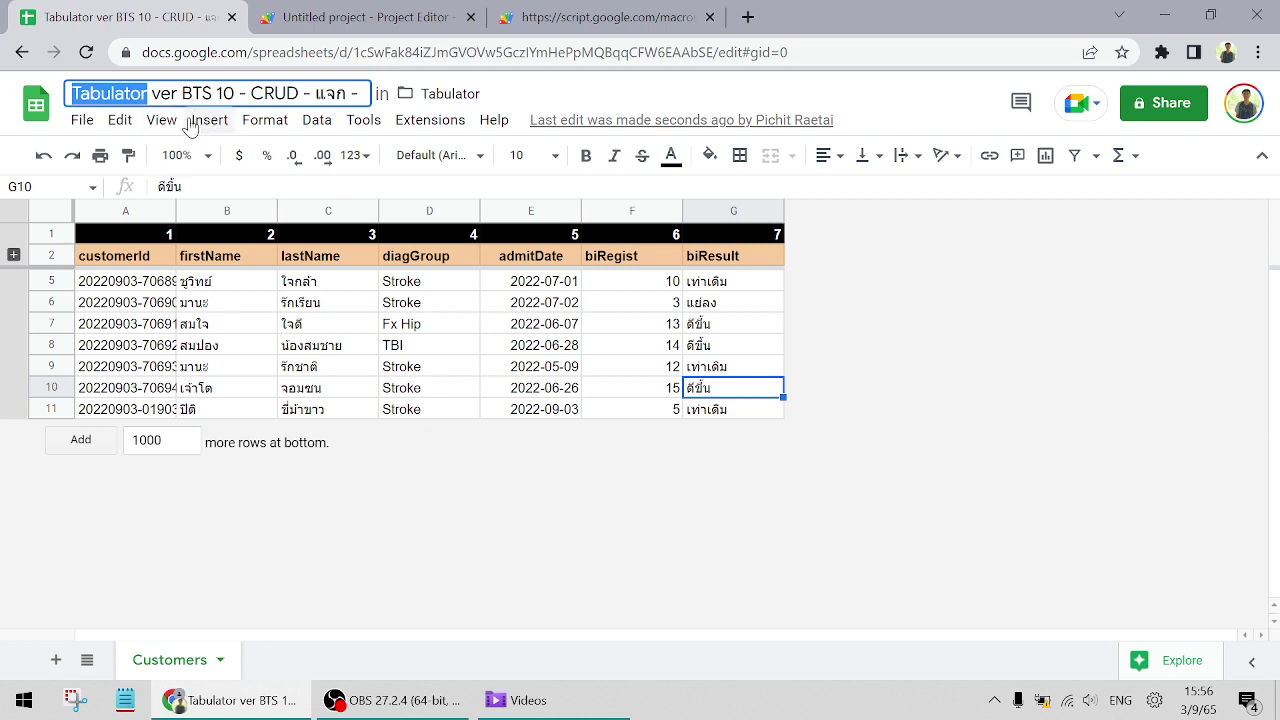
pyautogui.press('BackSpace')
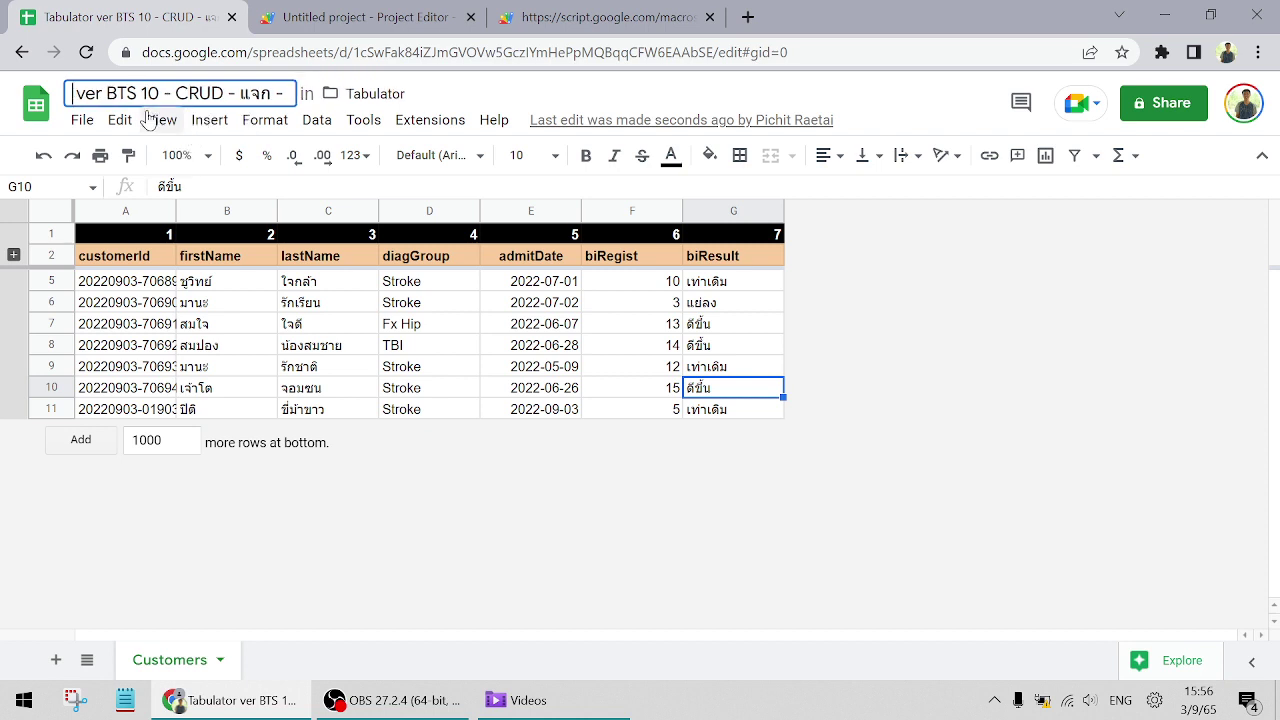
pyautogui.write('Pr')
pyautogui.press('BackSpace')
pyautogui.press('BackSpace')
pyautogui.doubleClick(95, 94)
pyautogui.press('BackSpace')
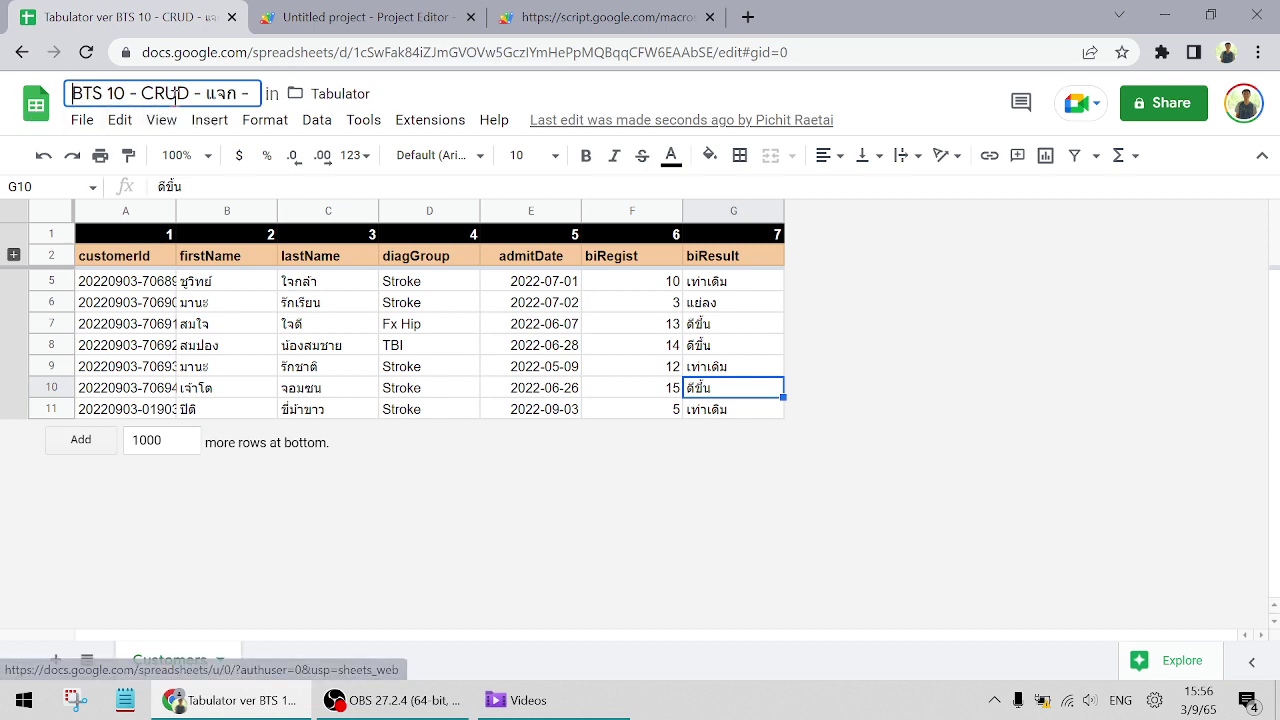
# Move the word CRUD to the front of the spreadsheet title, removing its original occurrence and the extra dash
pyautogui.doubleClick(165, 93)
pyautogui.hotkey('ctrl', 'c')
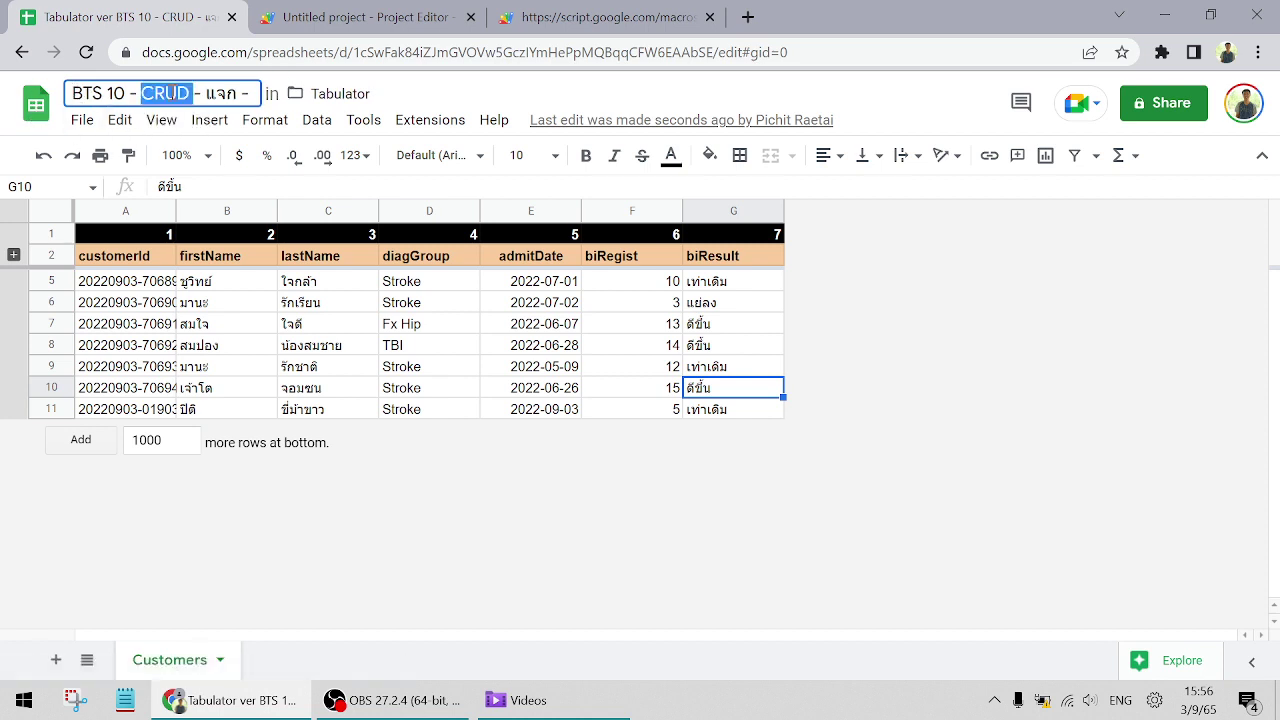
pyautogui.click(70, 94)
pyautogui.hotkey('ctrl', 'v')
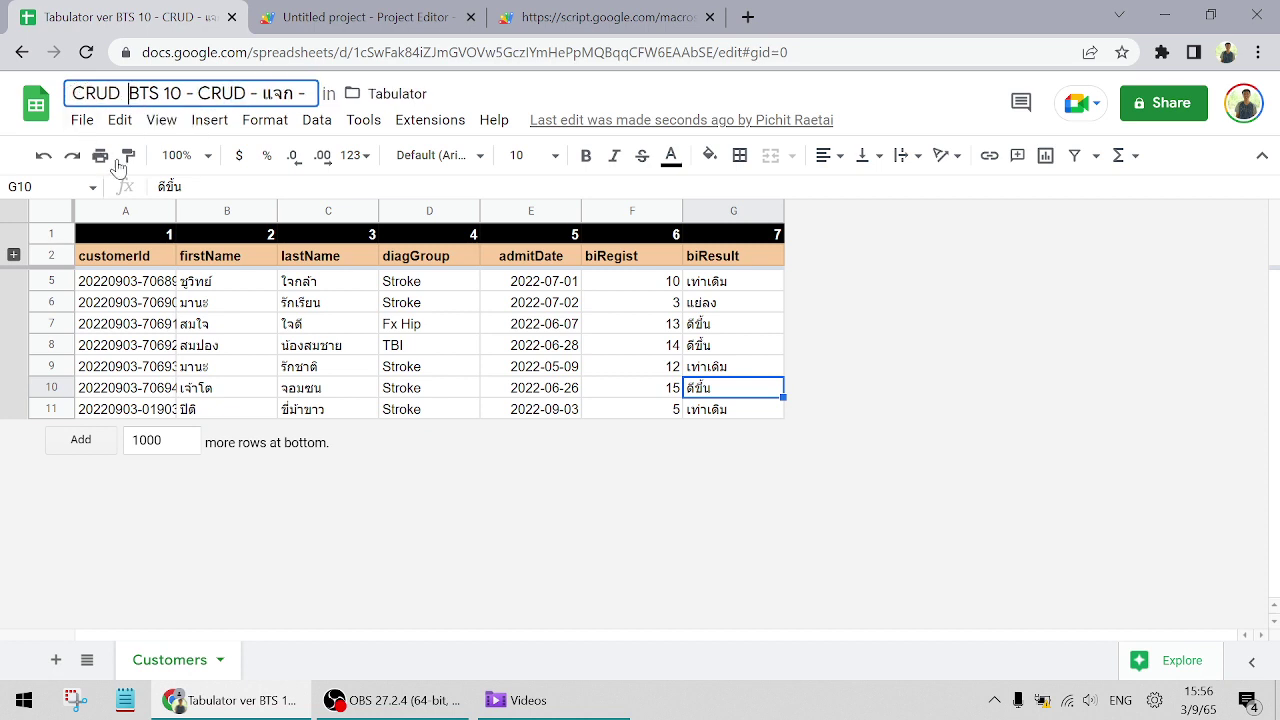
pyautogui.doubleClick(226, 93)
pyautogui.press('BackSpace')
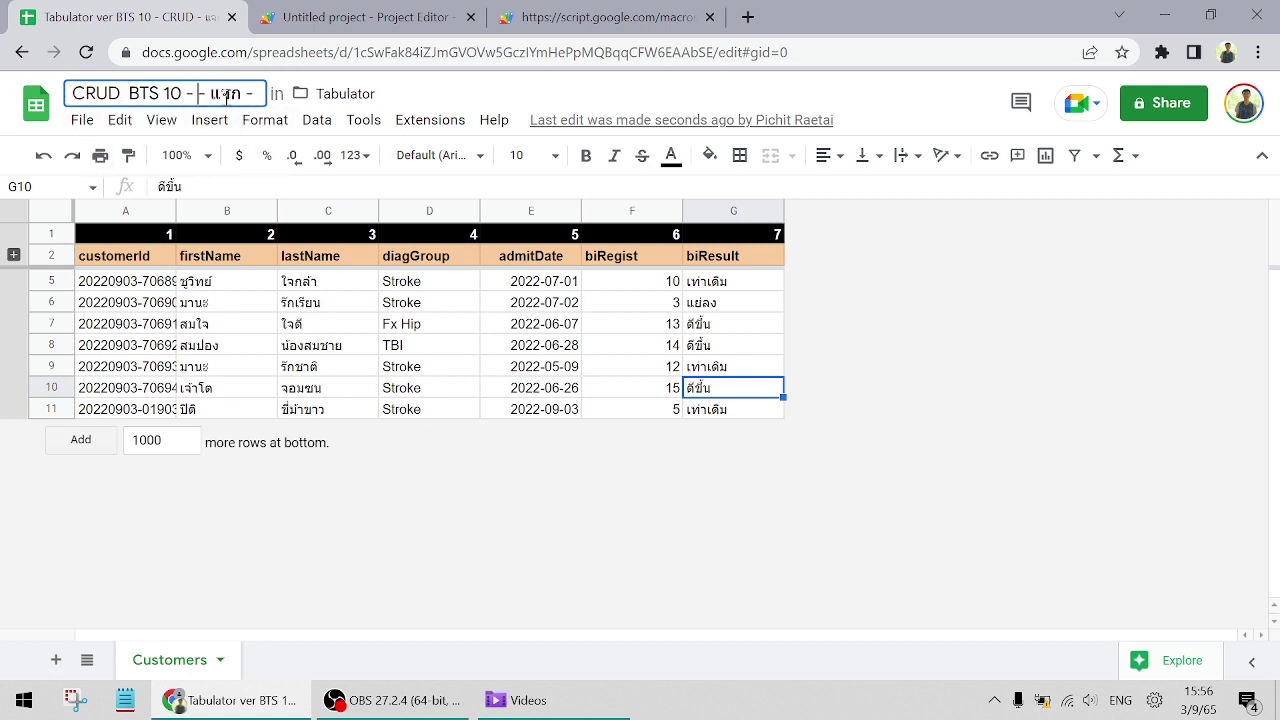
pyautogui.press('BackSpace')
pyautogui.press('BackSpace')
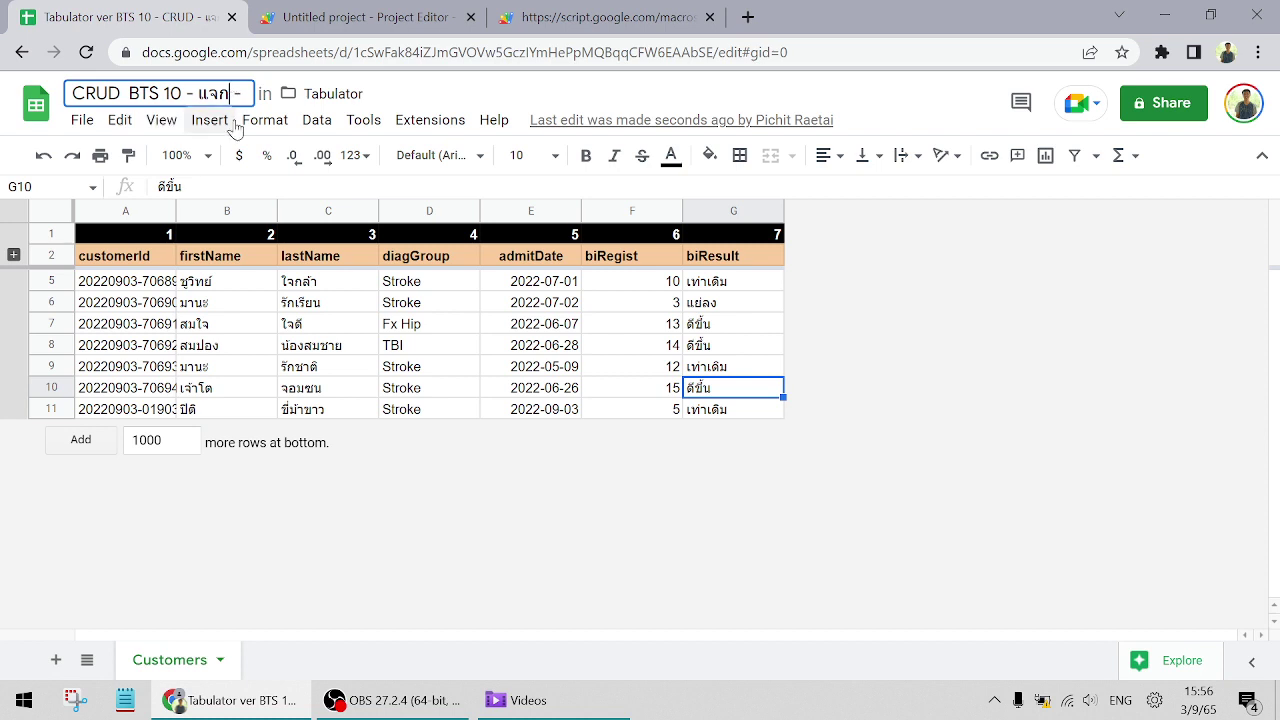
# Complete the spreadsheet title as "CRUD BTS 10 - แจกฟรี" by adding ฟรี and removing the trailing dash
pyautogui.hotkey('alt', 'shift')
pyautogui.write('ฟรี')
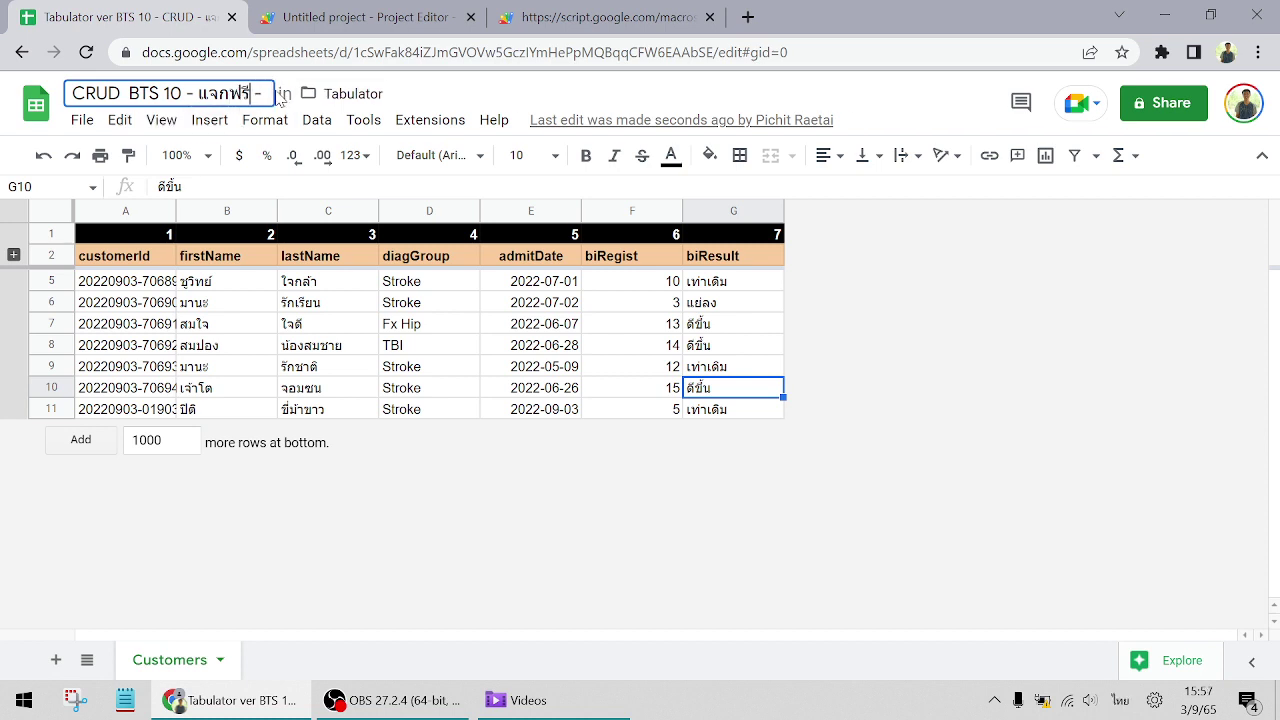
pyautogui.press('BackSpace')
pyautogui.press('BackSpace')
pyautogui.click(872, 290)
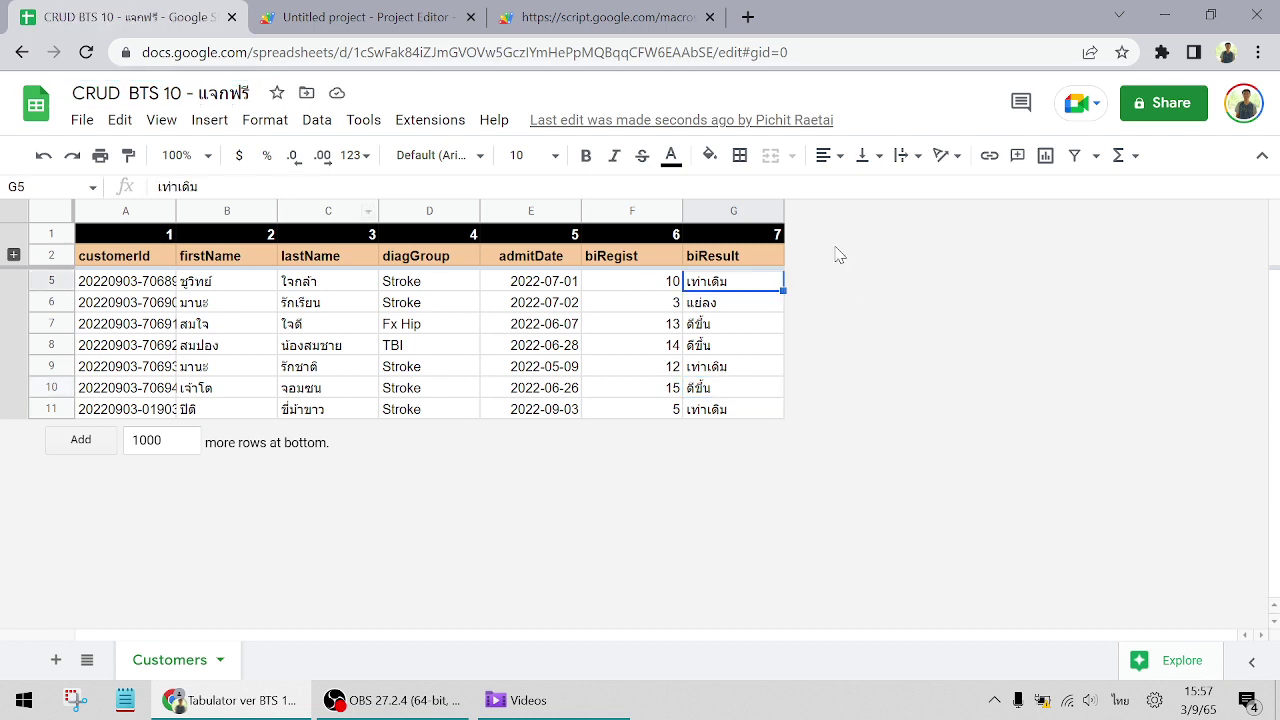
pyautogui.doubleClick(85, 95)
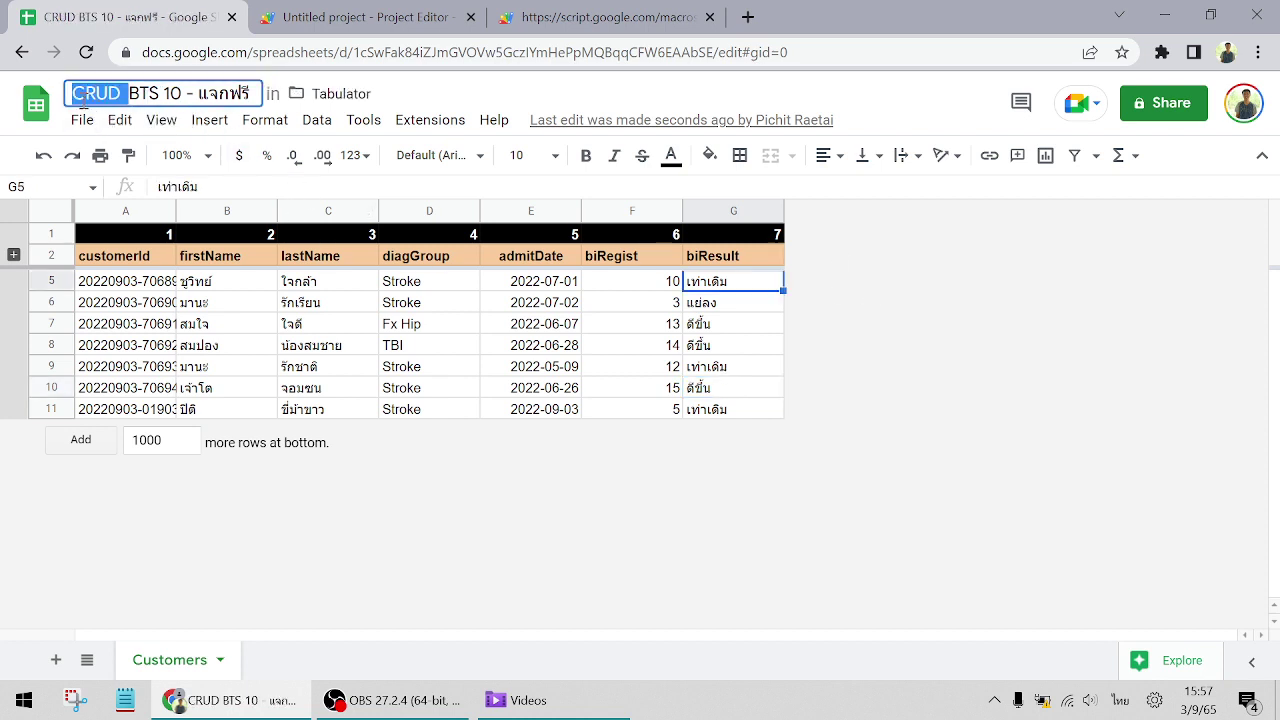
pyautogui.click(89, 93)
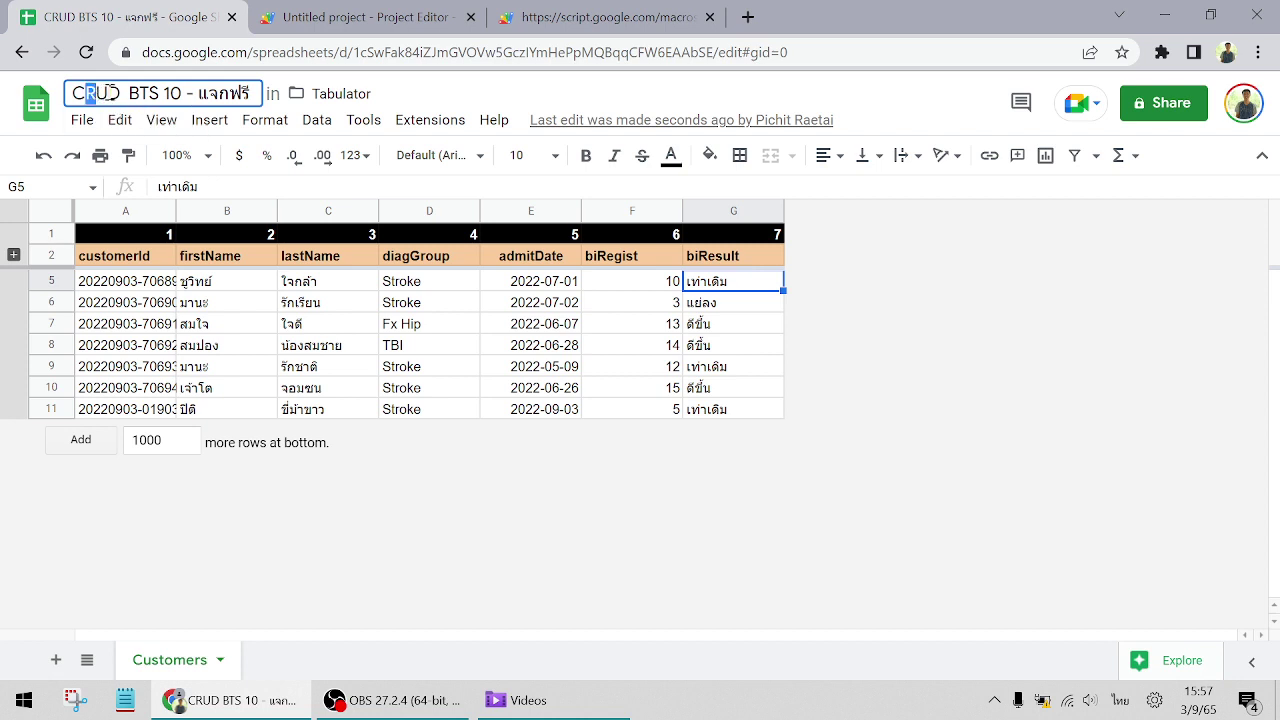
pyautogui.click(111, 92)
pyautogui.click(760, 256)
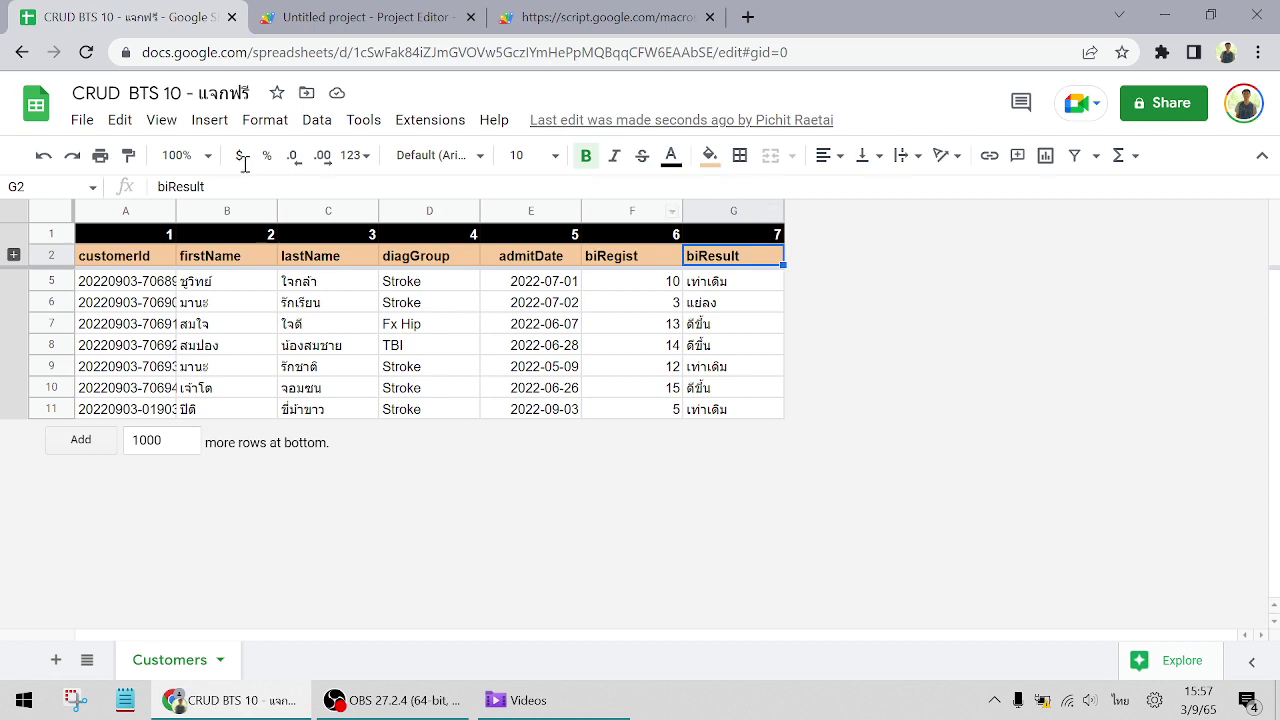
# Insert "ver" before the number 10 so the spreadsheet is titled "CRUD BTS ver 10 - แจกฟรี"
pyautogui.doubleClick(173, 93)
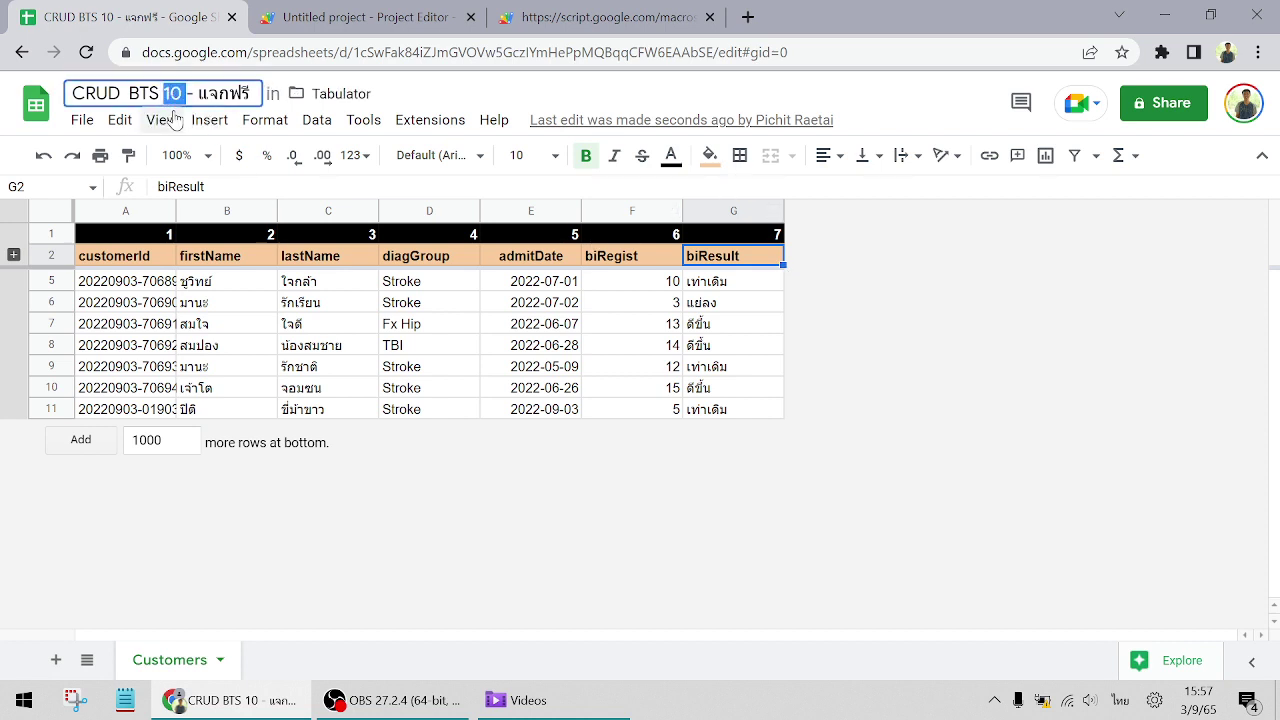
pyautogui.click(163, 93)
pyautogui.write('ล่า')
pyautogui.press('BackSpace')
pyautogui.press('BackSpace')
pyautogui.press('BackSpace')
pyautogui.press('`')
pyautogui.write('ver')
pyautogui.press('Return')
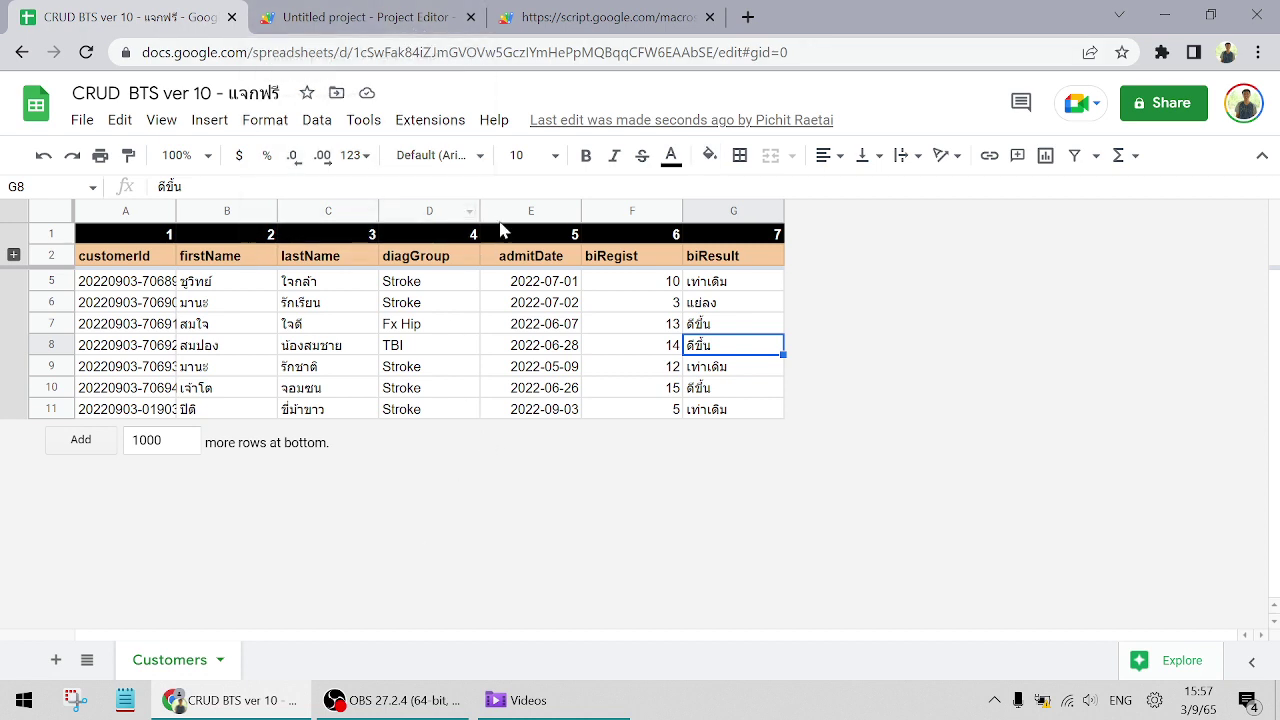
# Switch to the patient web app and download the patient table
pyautogui.click(562, 17)
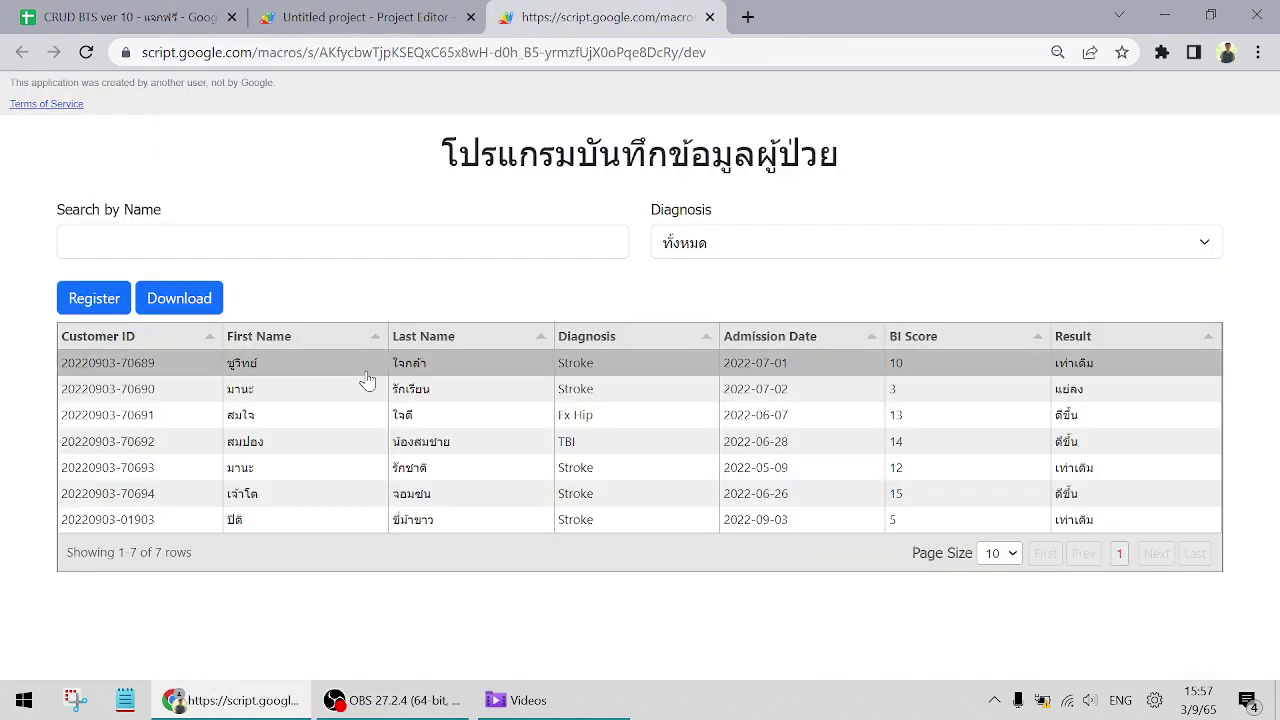
pyautogui.click(184, 306)
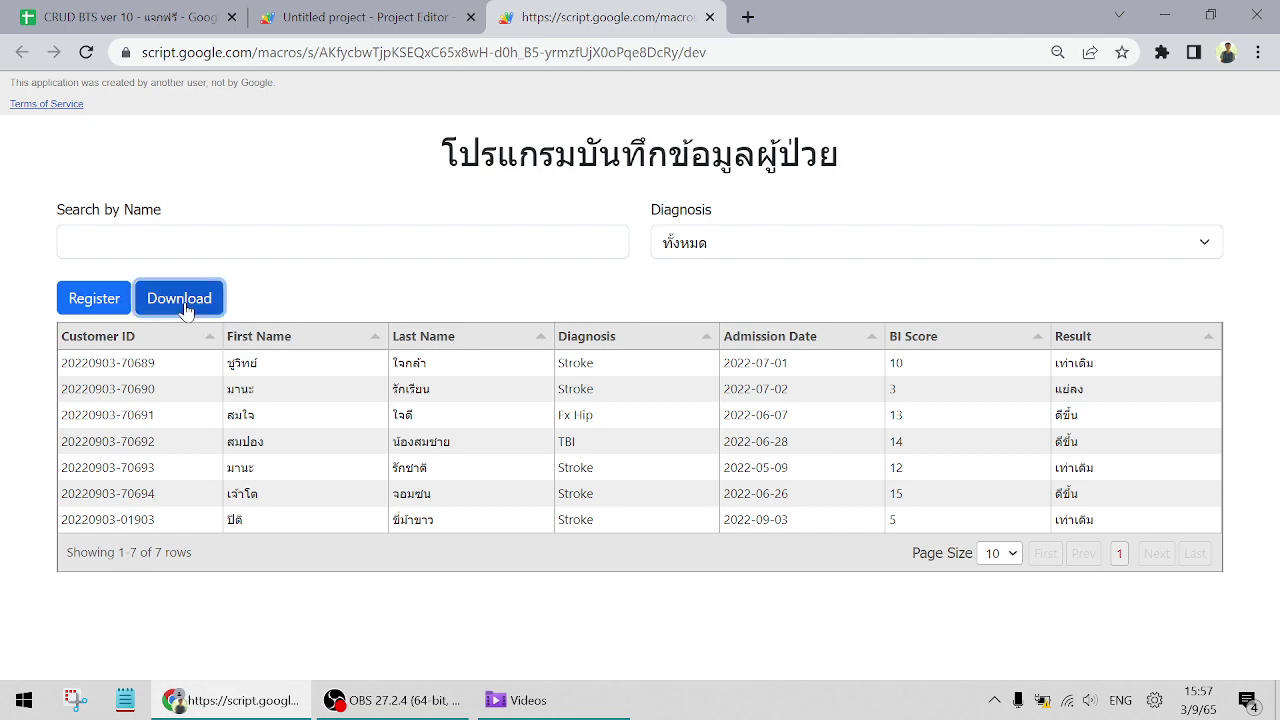
# Open the downloaded patient file in Excel, select its table to review the exported records, and close the workbook
pyautogui.click(114, 654)
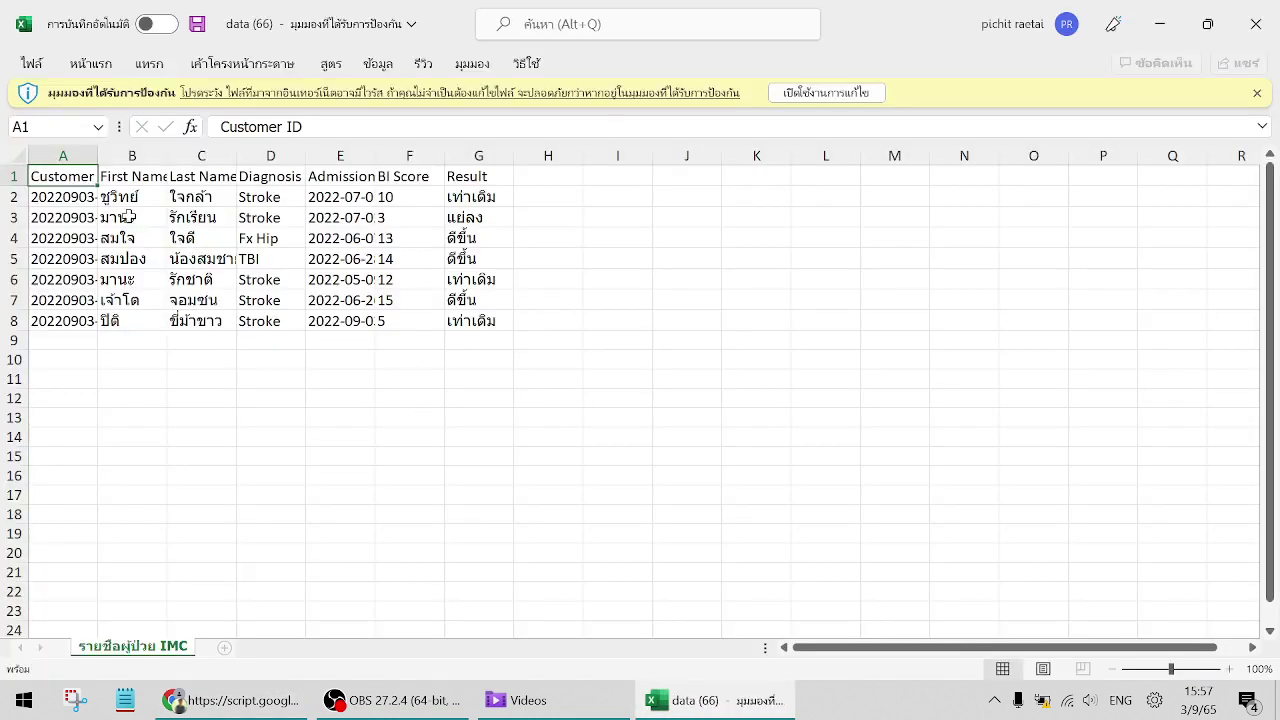
pyautogui.moveTo(88, 177); pyautogui.dragTo(469, 330)
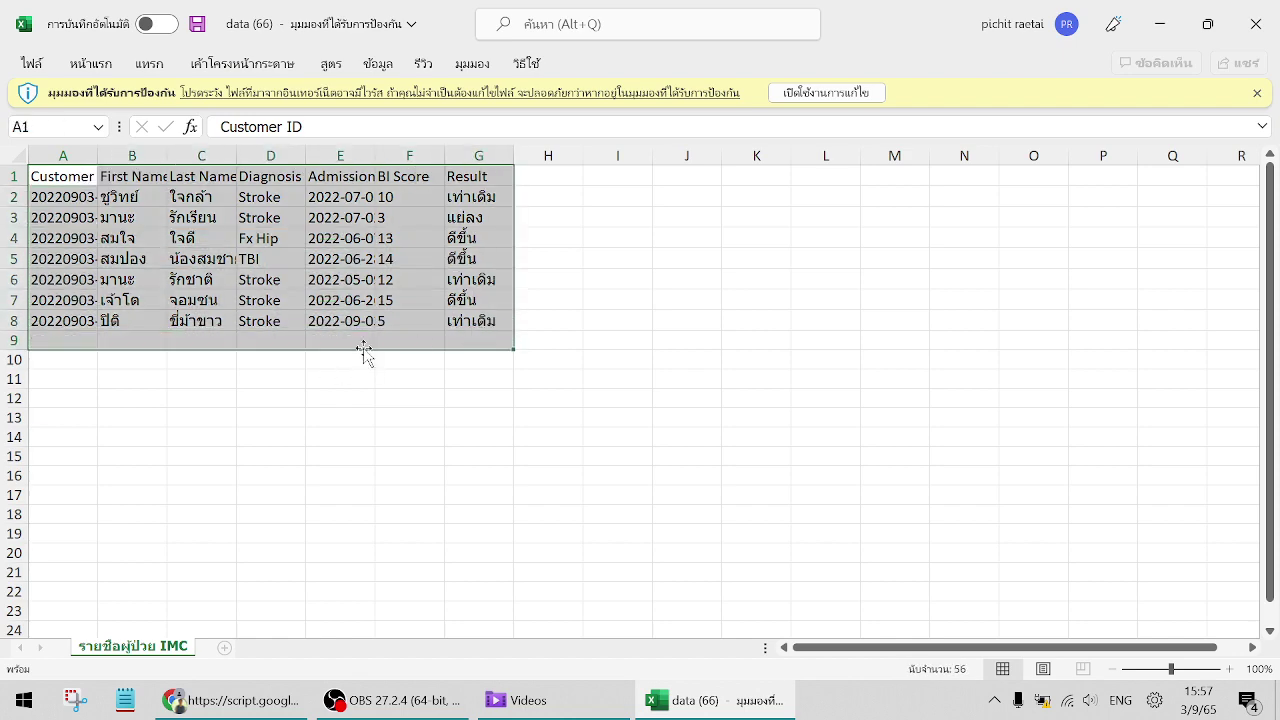
pyautogui.click(1256, 23)
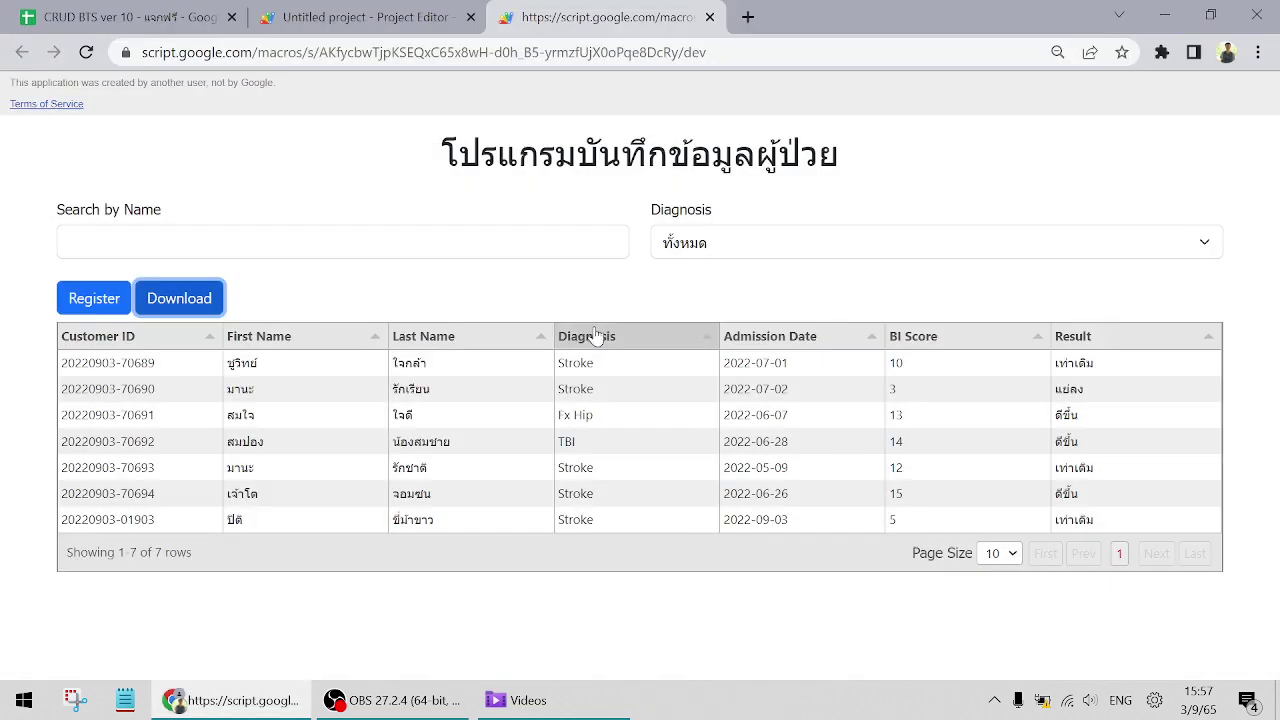
# Filter the patient table by the diagnoses Stroke, TBI, SCI and Fx Hip in turn, ending with ทั้งหมด to list all patients
pyautogui.click(683, 240)
pyautogui.click(694, 296)
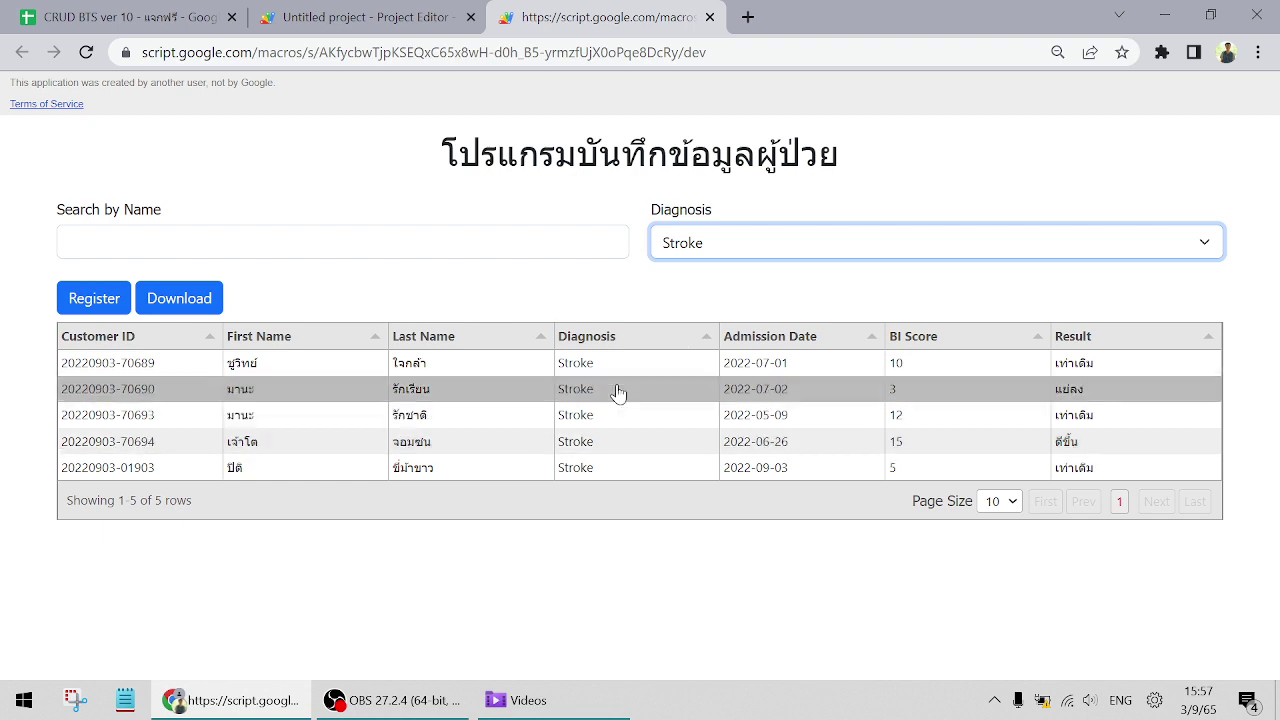
pyautogui.click(706, 254)
pyautogui.click(675, 310)
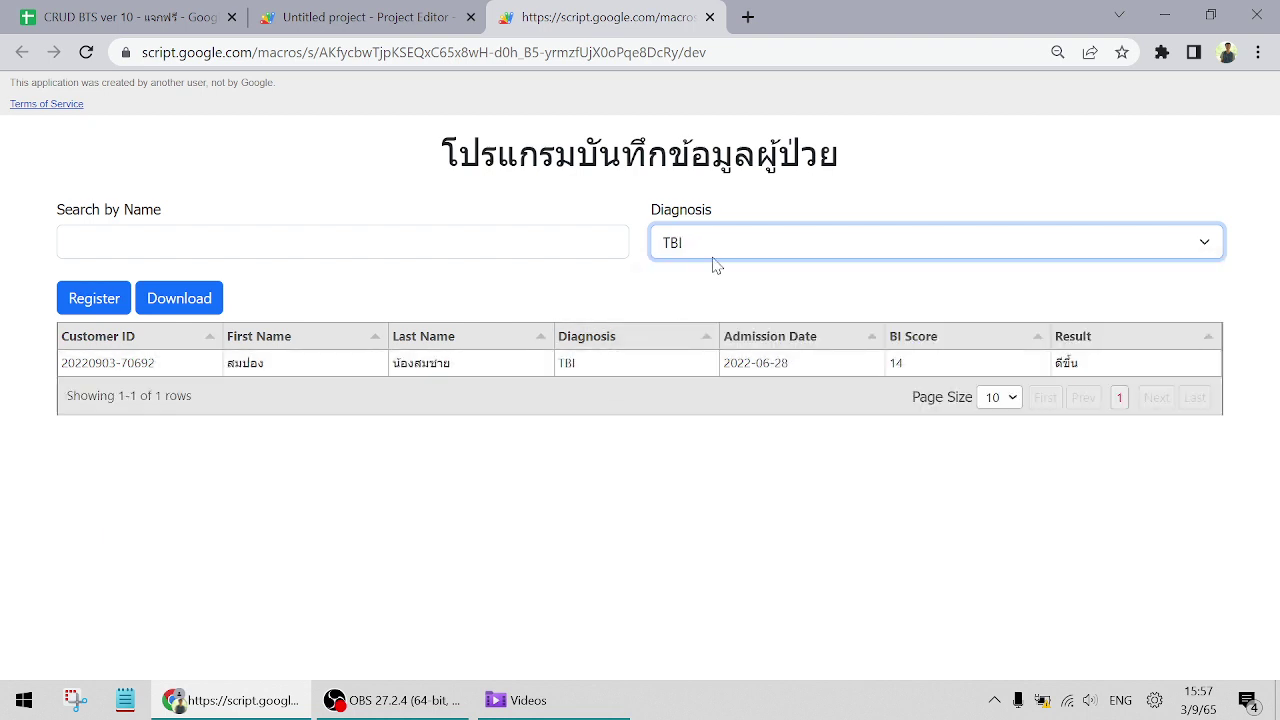
pyautogui.click(714, 258)
pyautogui.click(670, 332)
pyautogui.click(702, 252)
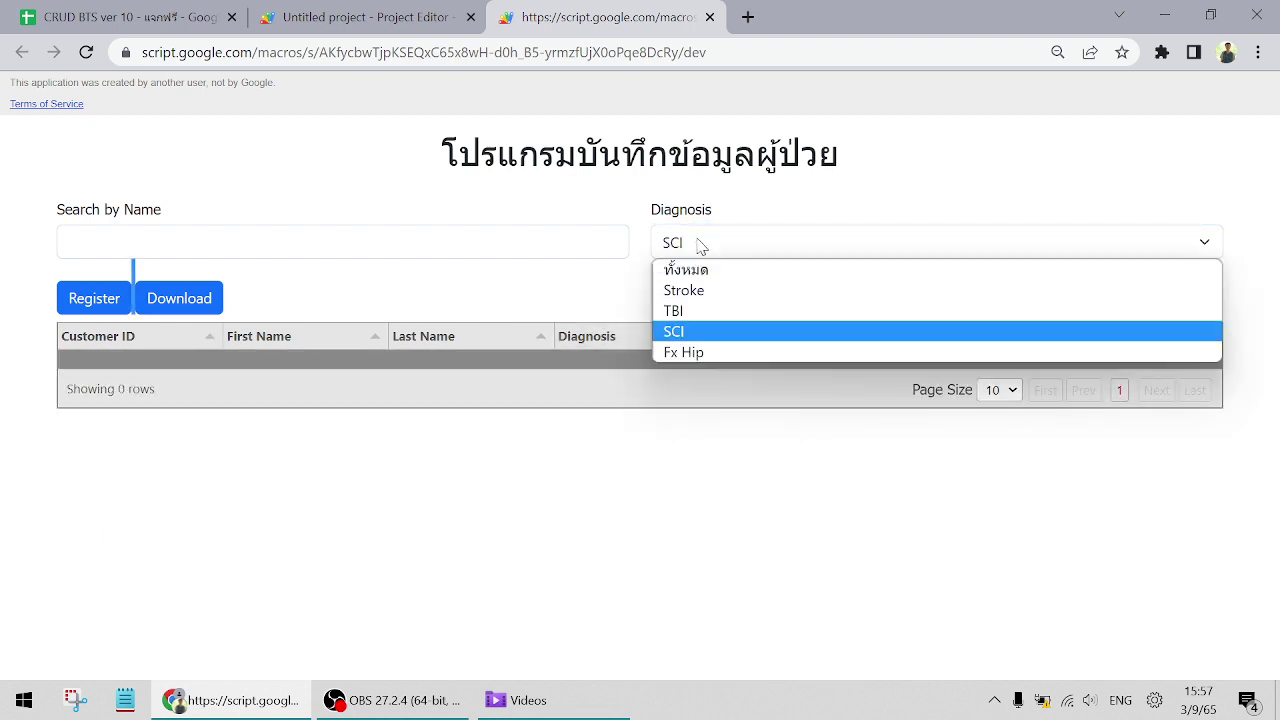
pyautogui.click(684, 353)
pyautogui.click(710, 252)
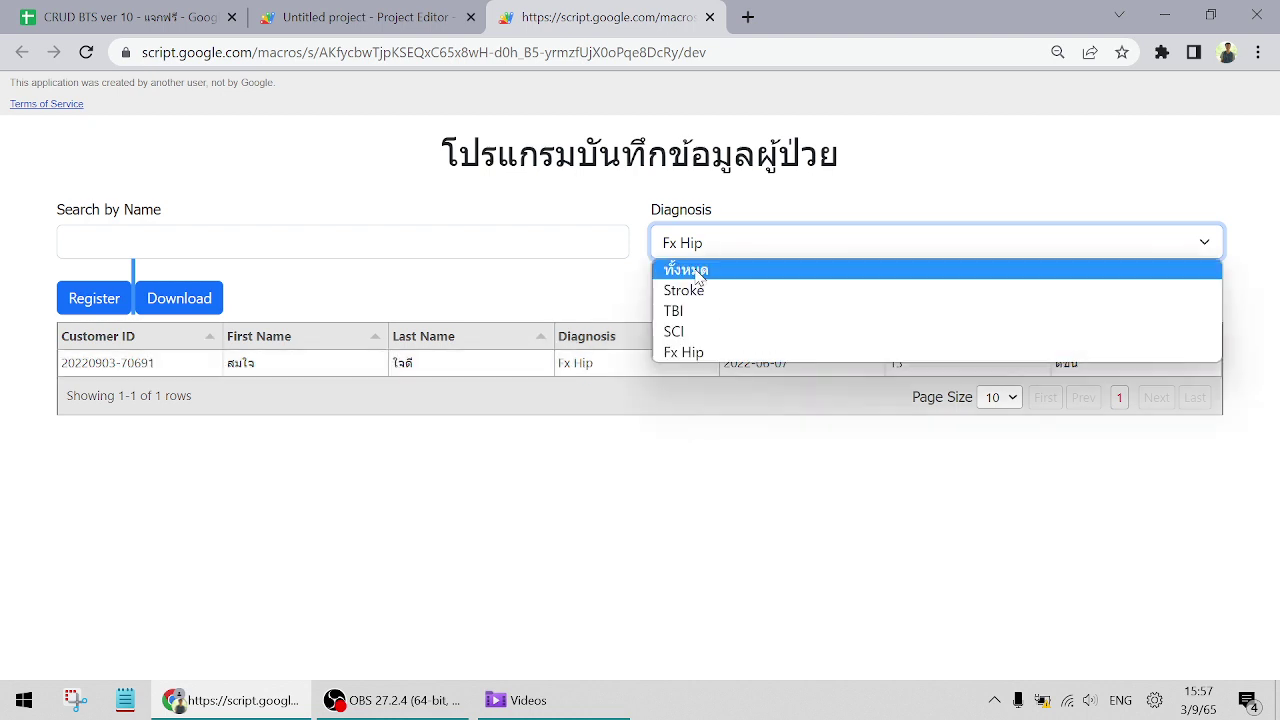
pyautogui.click(697, 270)
# Filter the patient table by Stroke and then narrow it to the TBI diagnosis
pyautogui.click(697, 250)
pyautogui.click(698, 294)
pyautogui.click(703, 250)
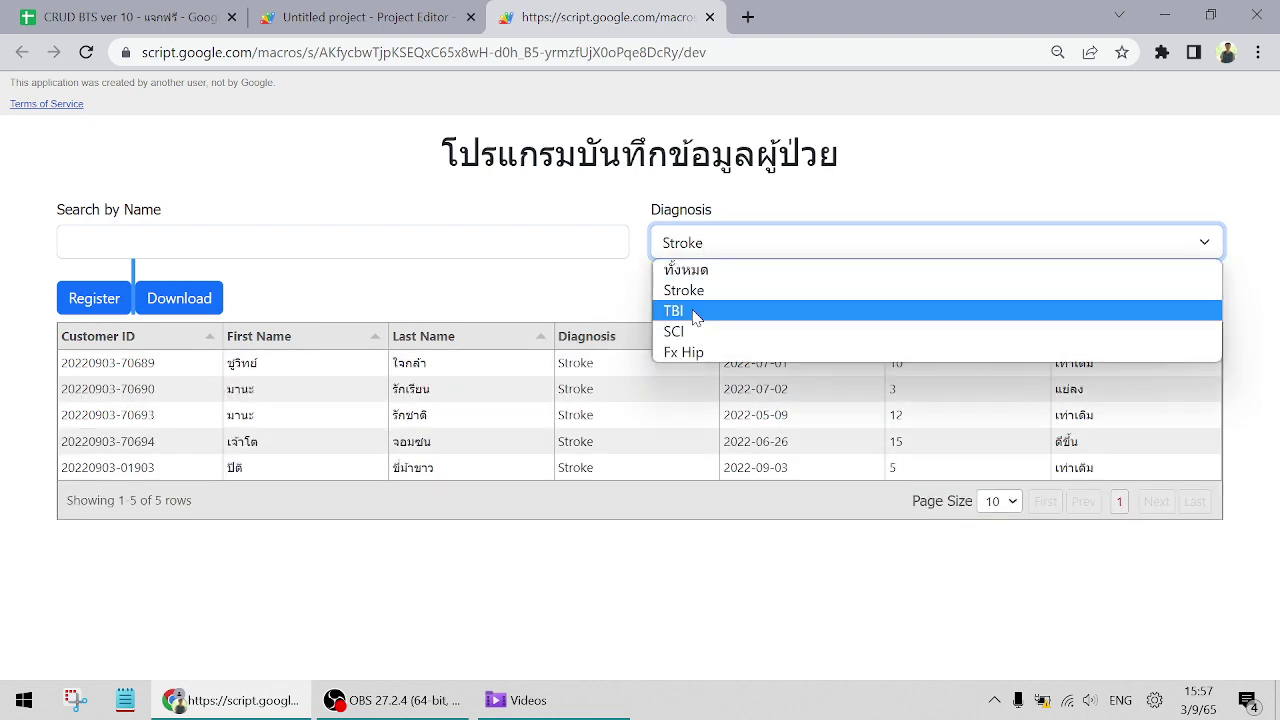
pyautogui.click(698, 308)
# Save the TBI patient's อาการ value as เท่าเดิม and reset the Diagnosis filter to ทั้งหมด
pyautogui.click(621, 362)
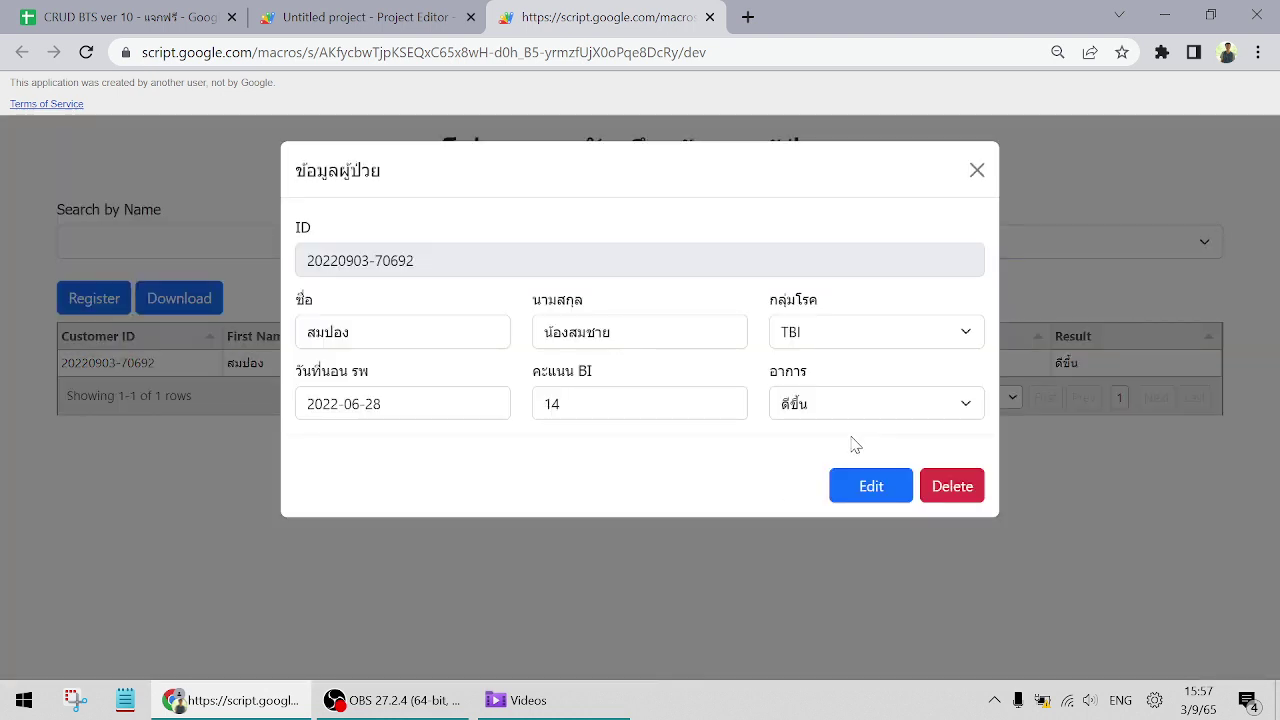
pyautogui.click(850, 404)
pyautogui.click(818, 467)
pyautogui.click(866, 486)
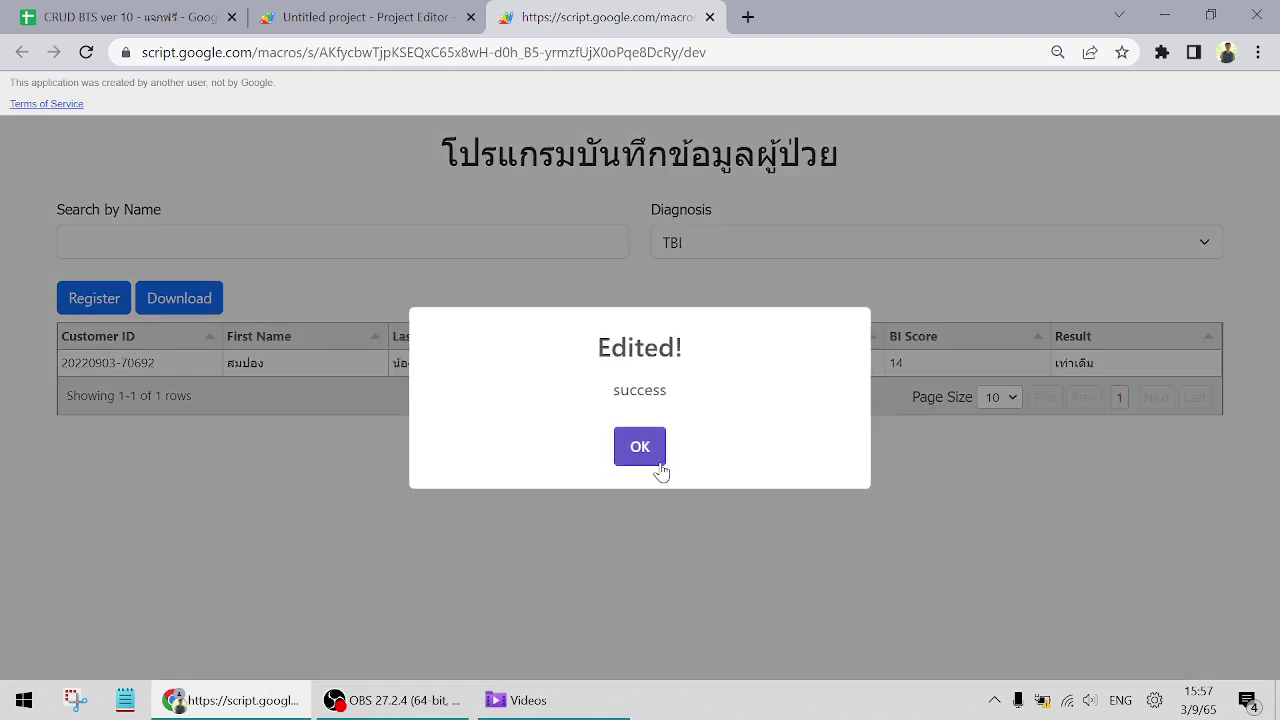
pyautogui.click(655, 452)
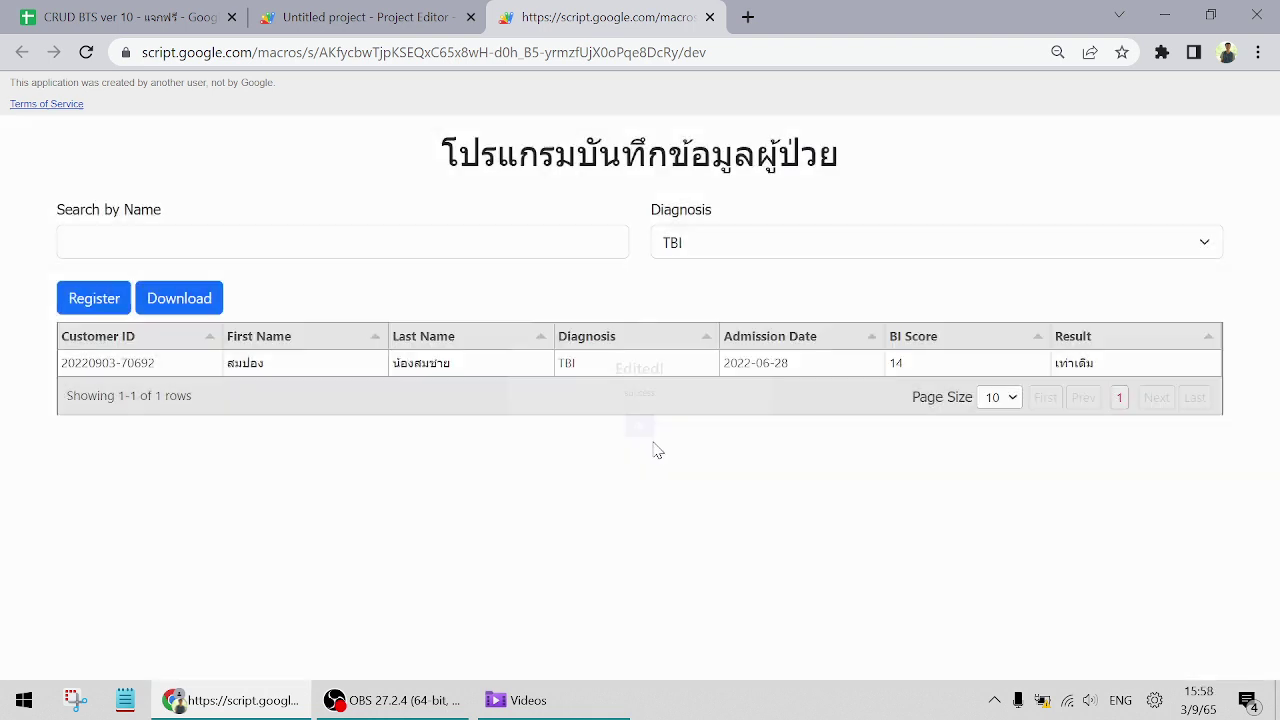
pyautogui.click(722, 248)
pyautogui.click(723, 264)
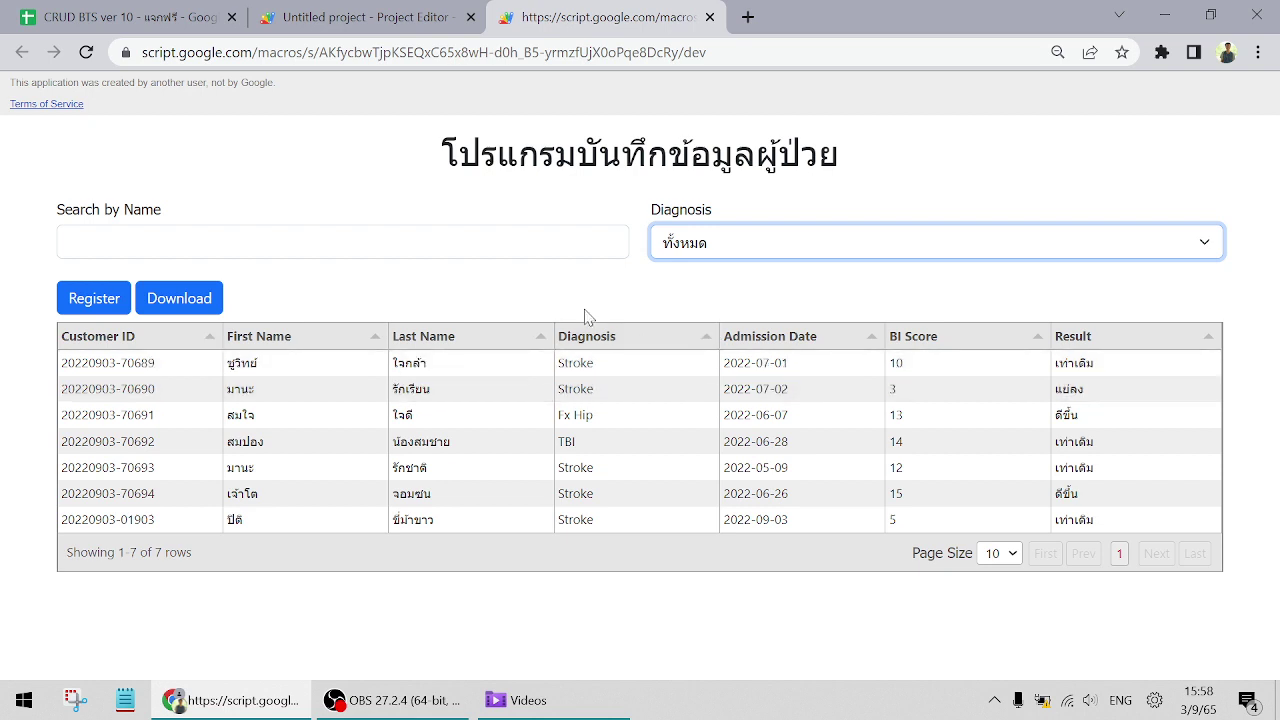
# Switch to the CRUD BTS ver 10 spreadsheet and show where to make a copy and where to open Apps Script
pyautogui.click(183, 8)
pyautogui.click(82, 120)
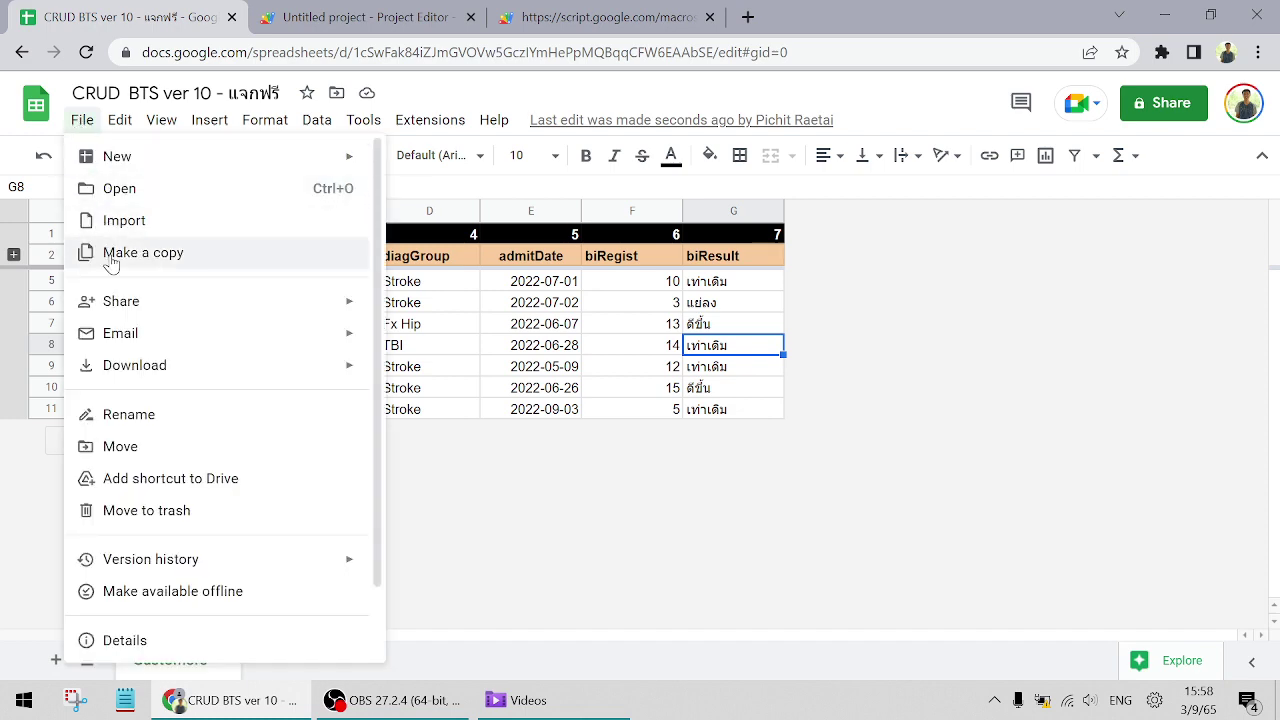
pyautogui.click(430, 120)
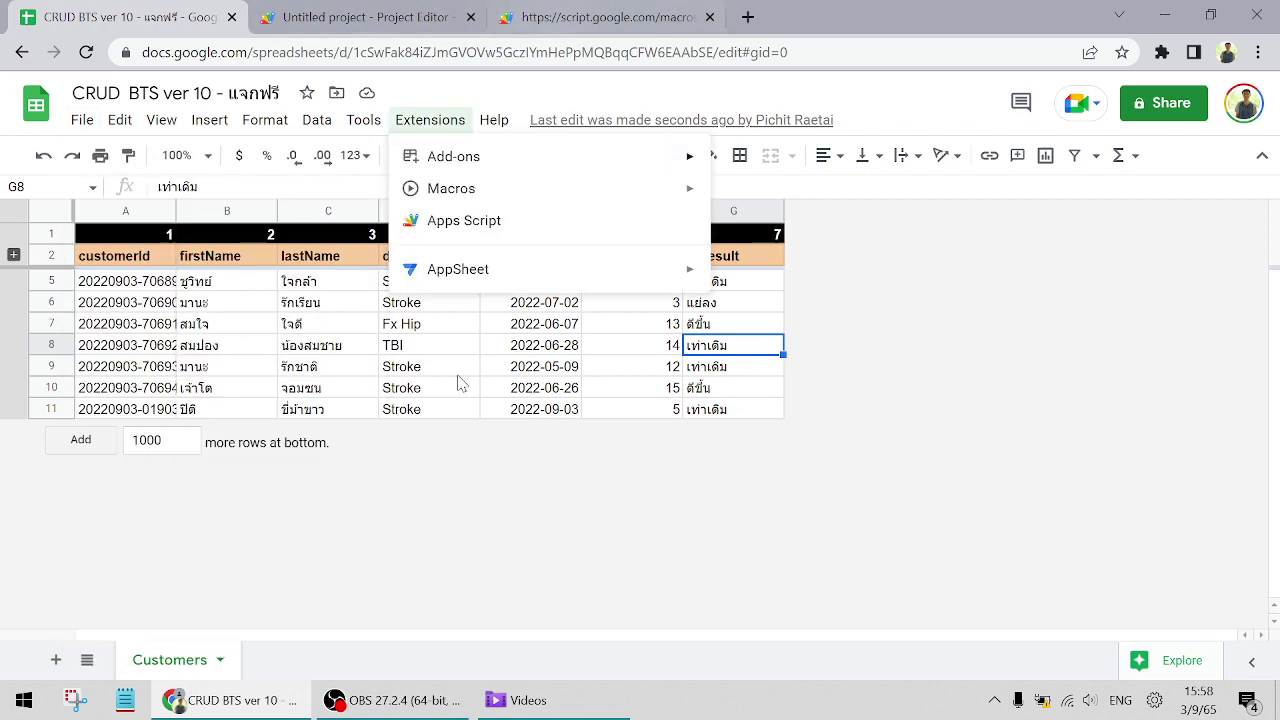